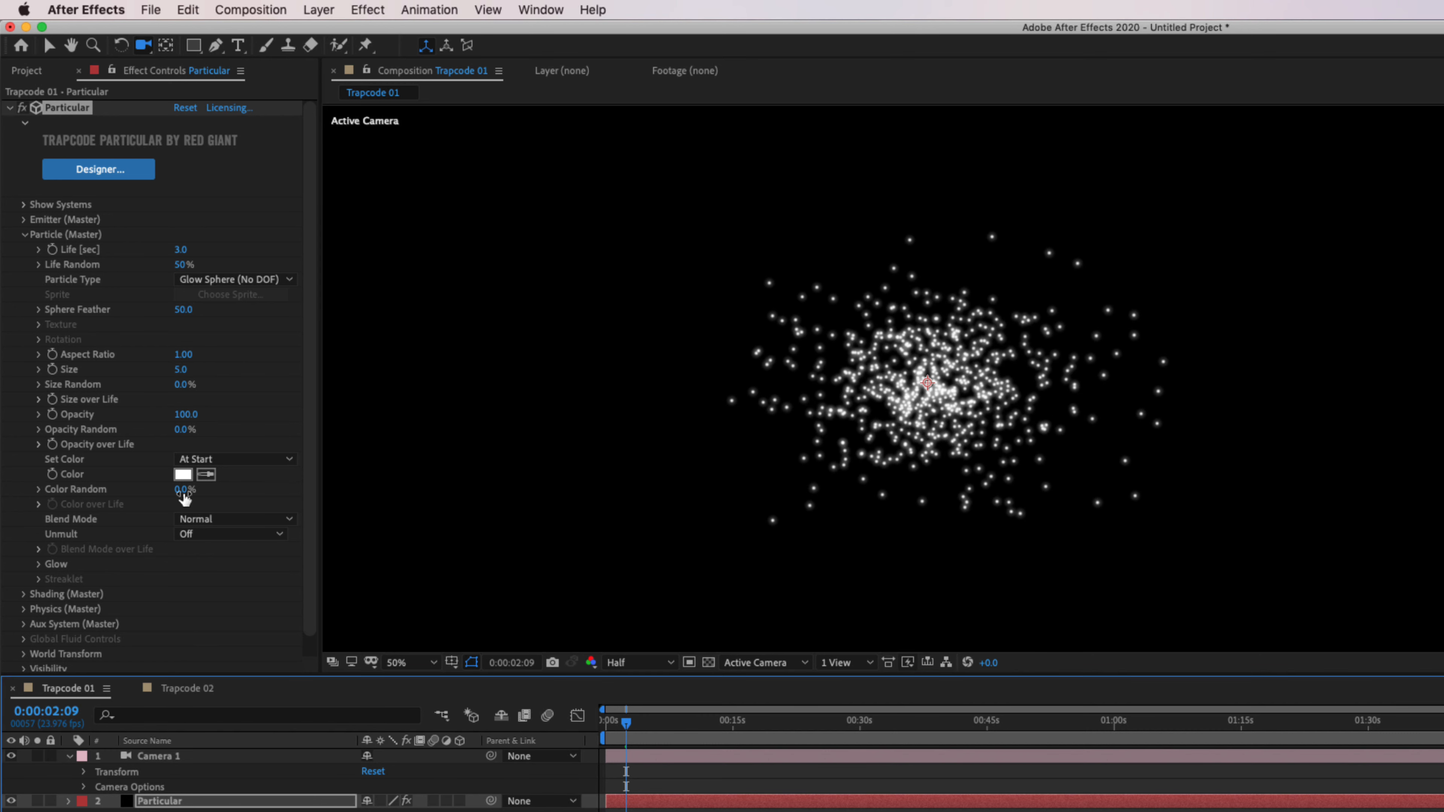
- Change the particle color from white to a bright, fully saturated blue
left_click(183, 474)
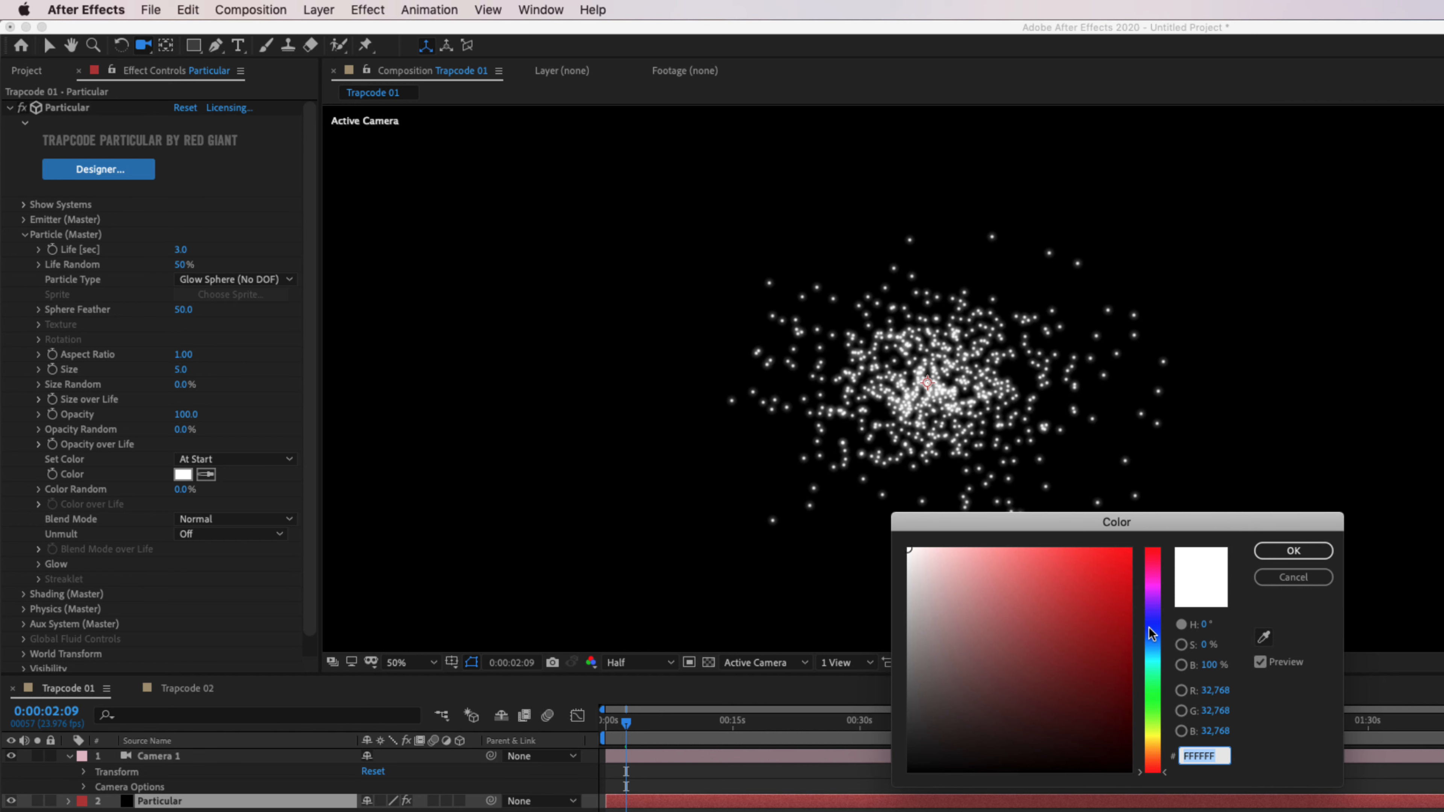
left_click(1154, 620)
mouse_move(1158, 632)
left_mouse_down()
mouse_move(1158, 674)
mouse_move(1161, 648)
left_mouse_up()
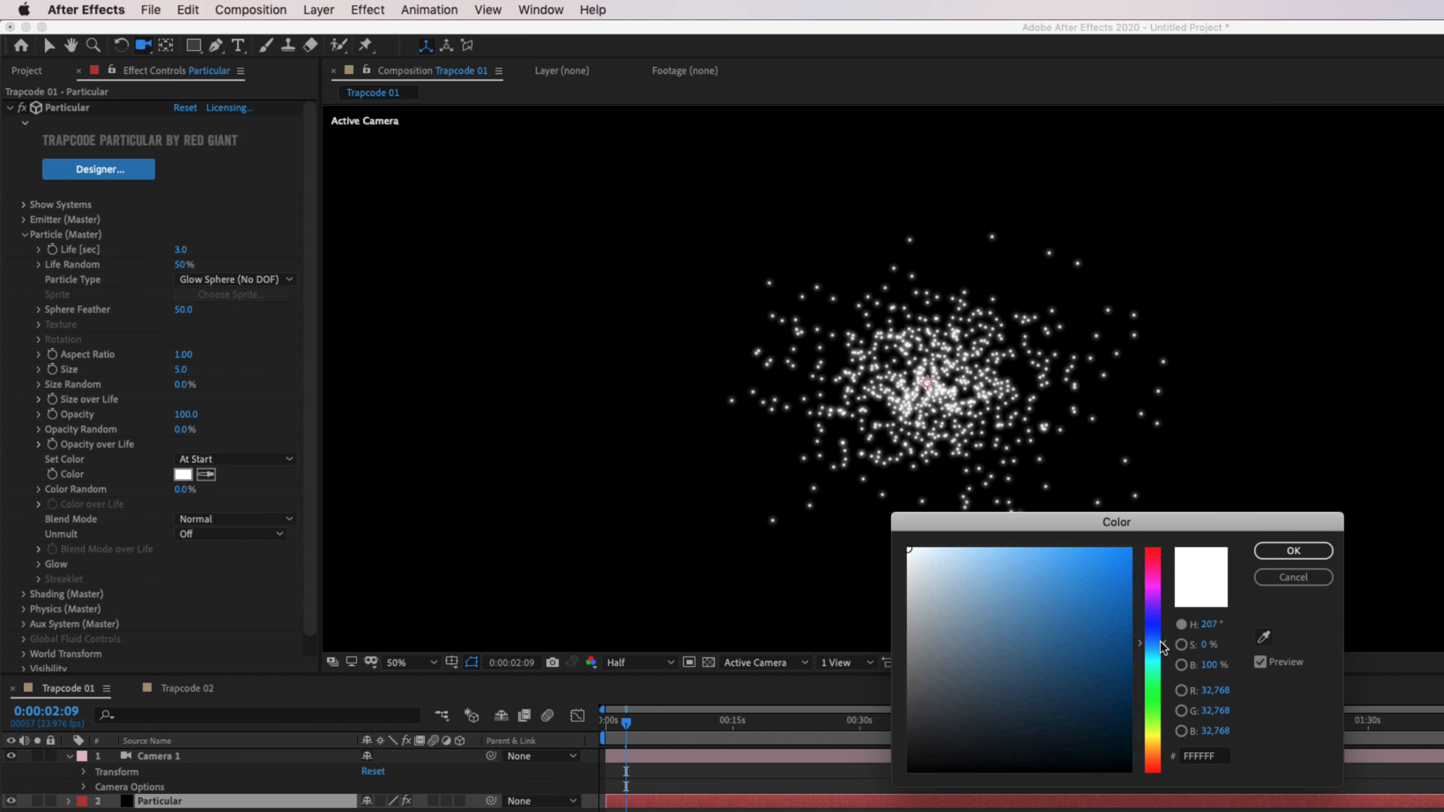
left_click_drag(1123, 560, 1191, 504)
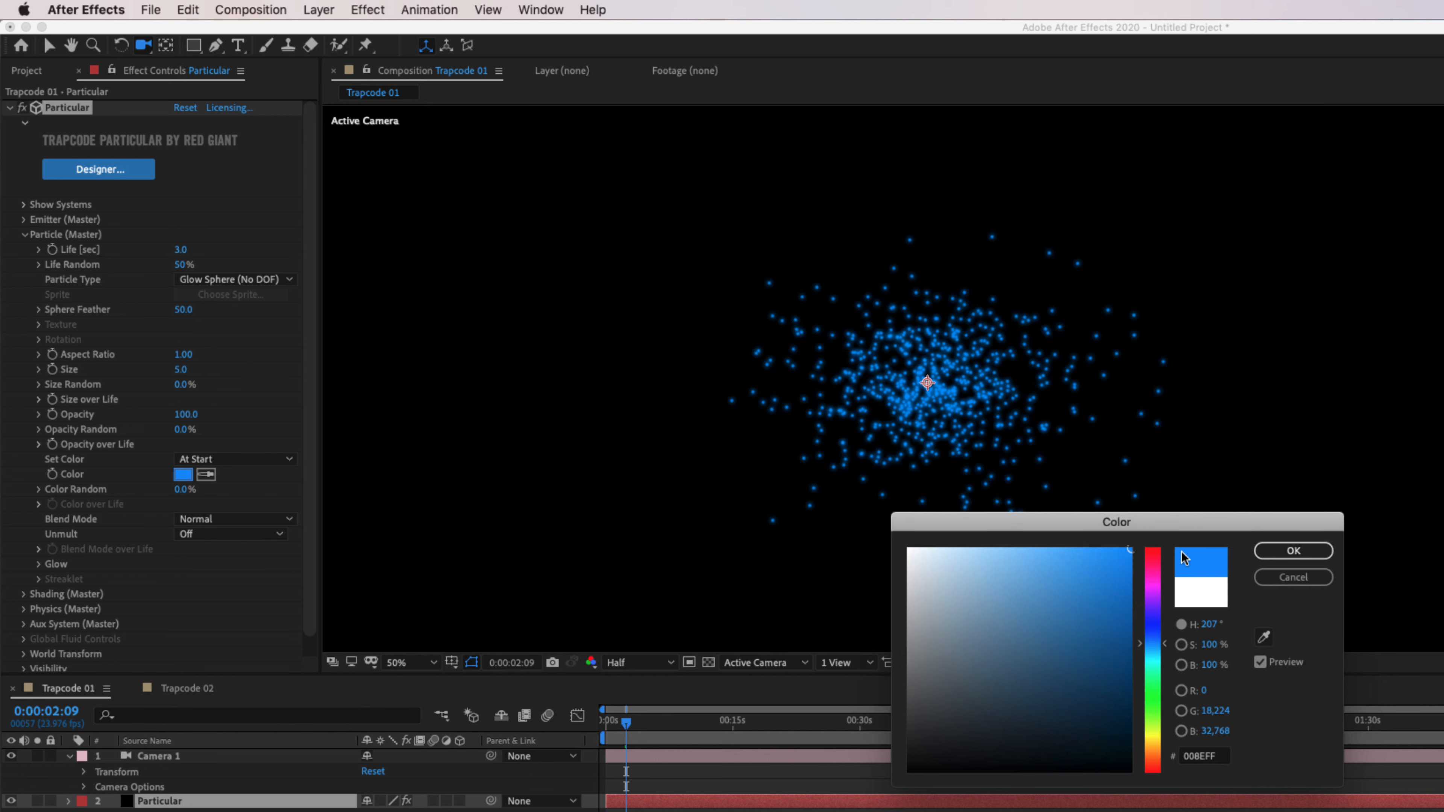
left_click_drag(1160, 651, 1160, 646)
left_click(1292, 550)
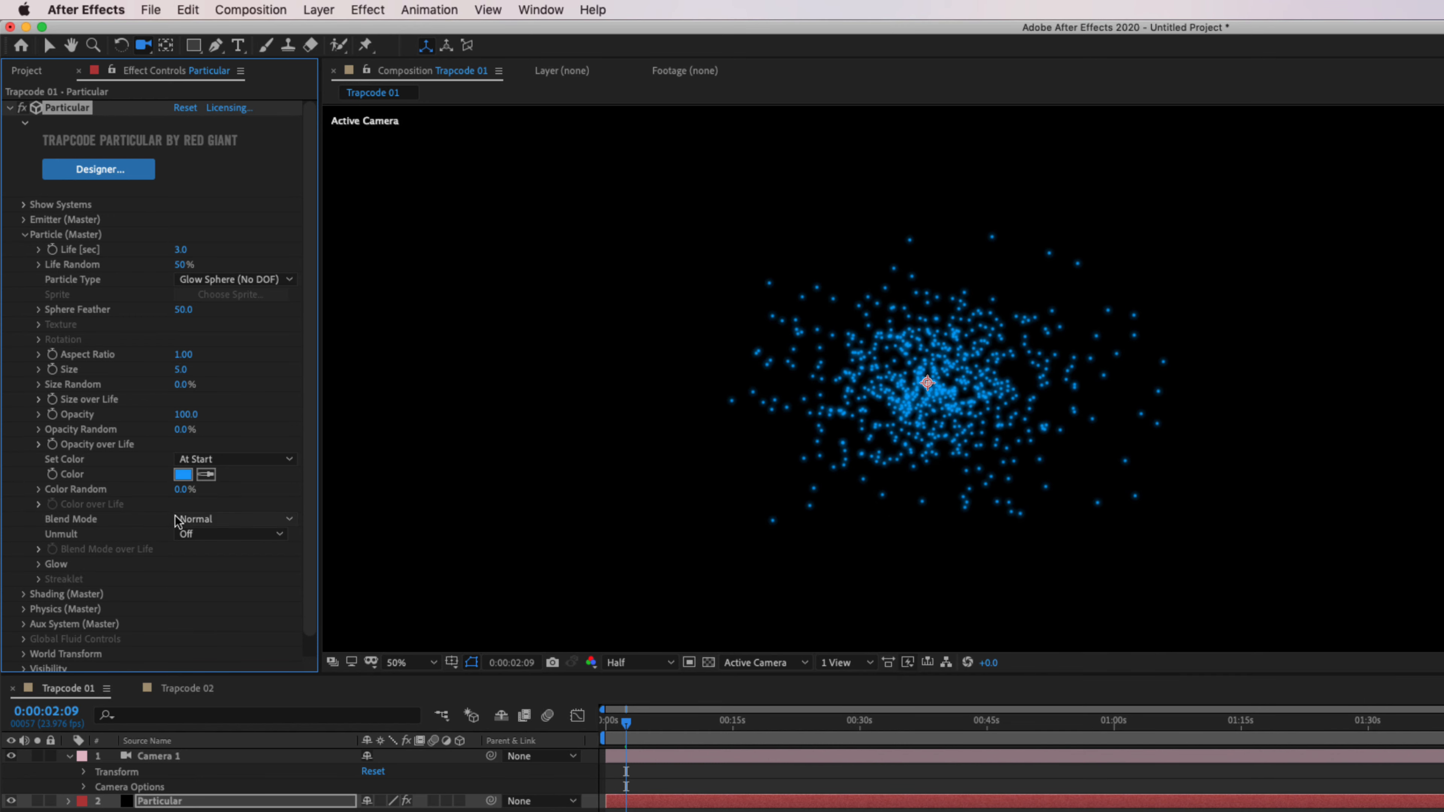
- Set the particle blend mode to Screen and display the composition at 100% magnification and Full resolution
left_click(197, 519)
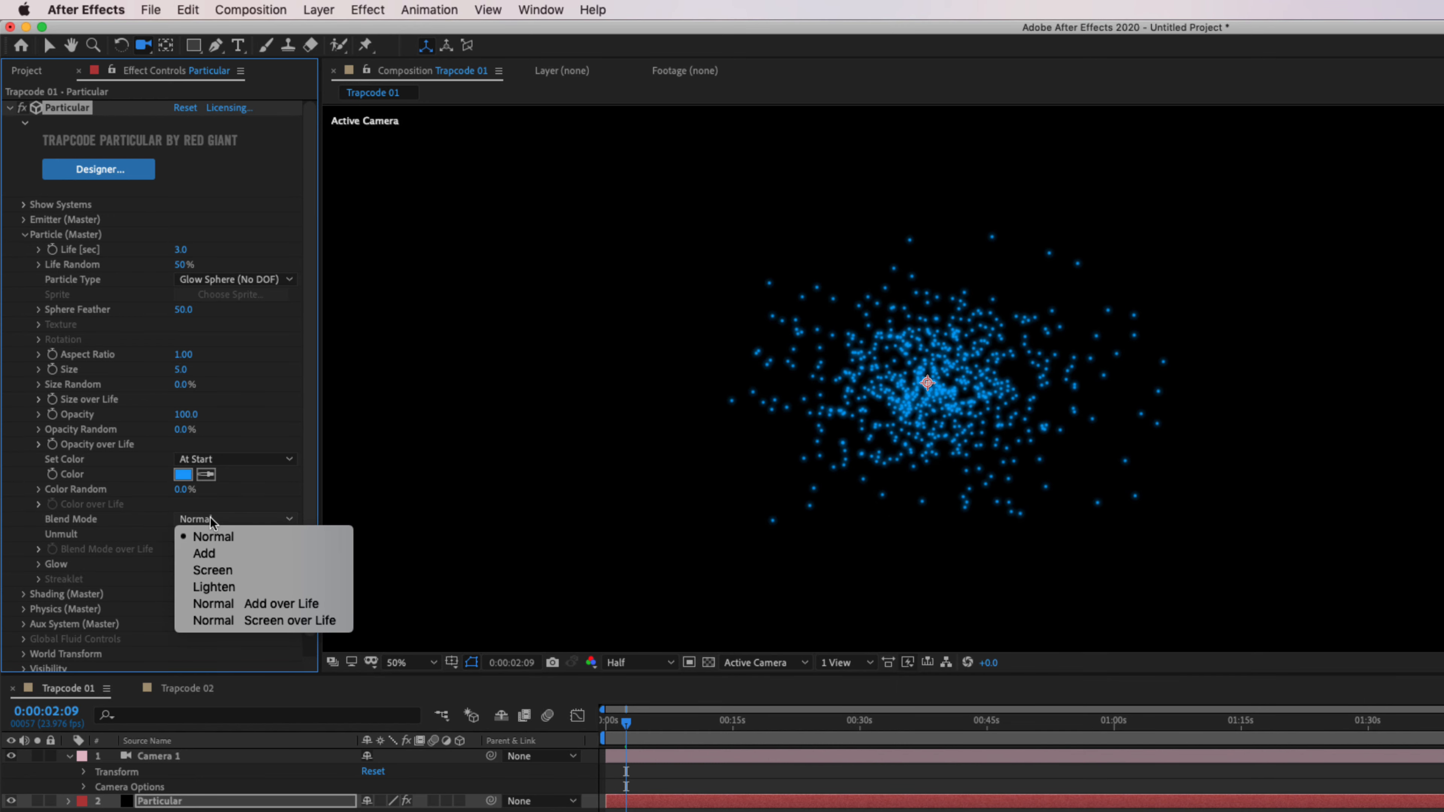
left_click(224, 570)
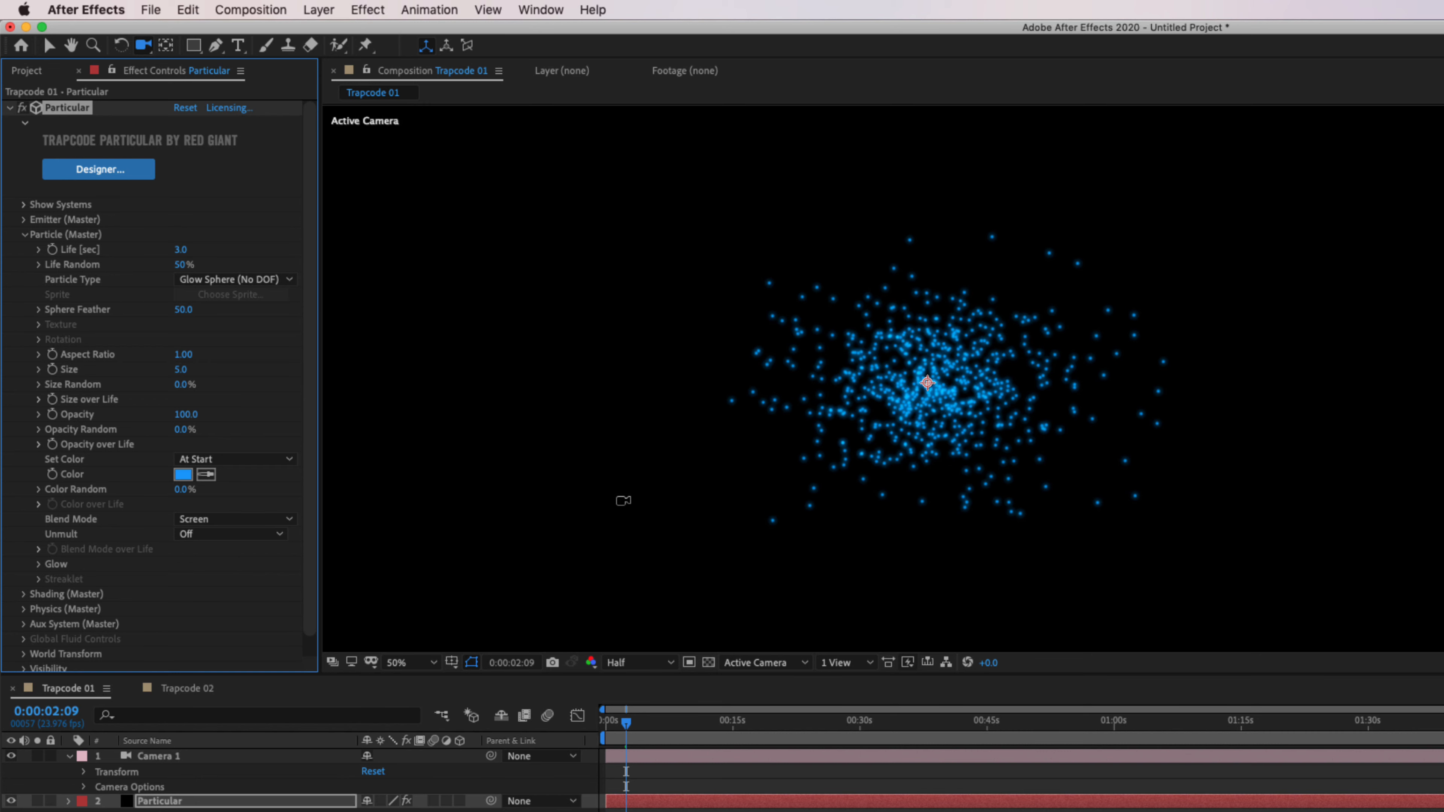
key("slash")
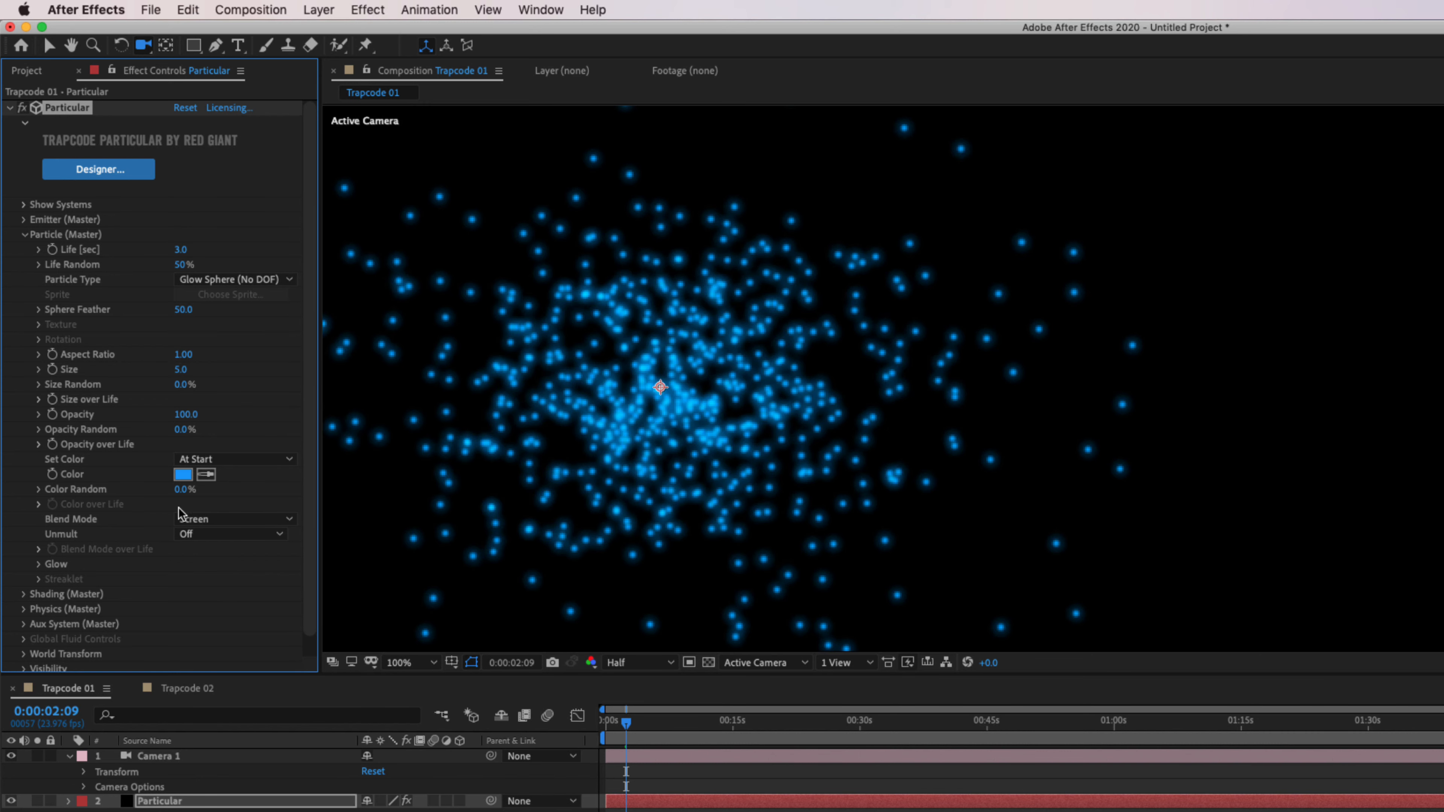
left_click_drag(648, 415, 818, 407)
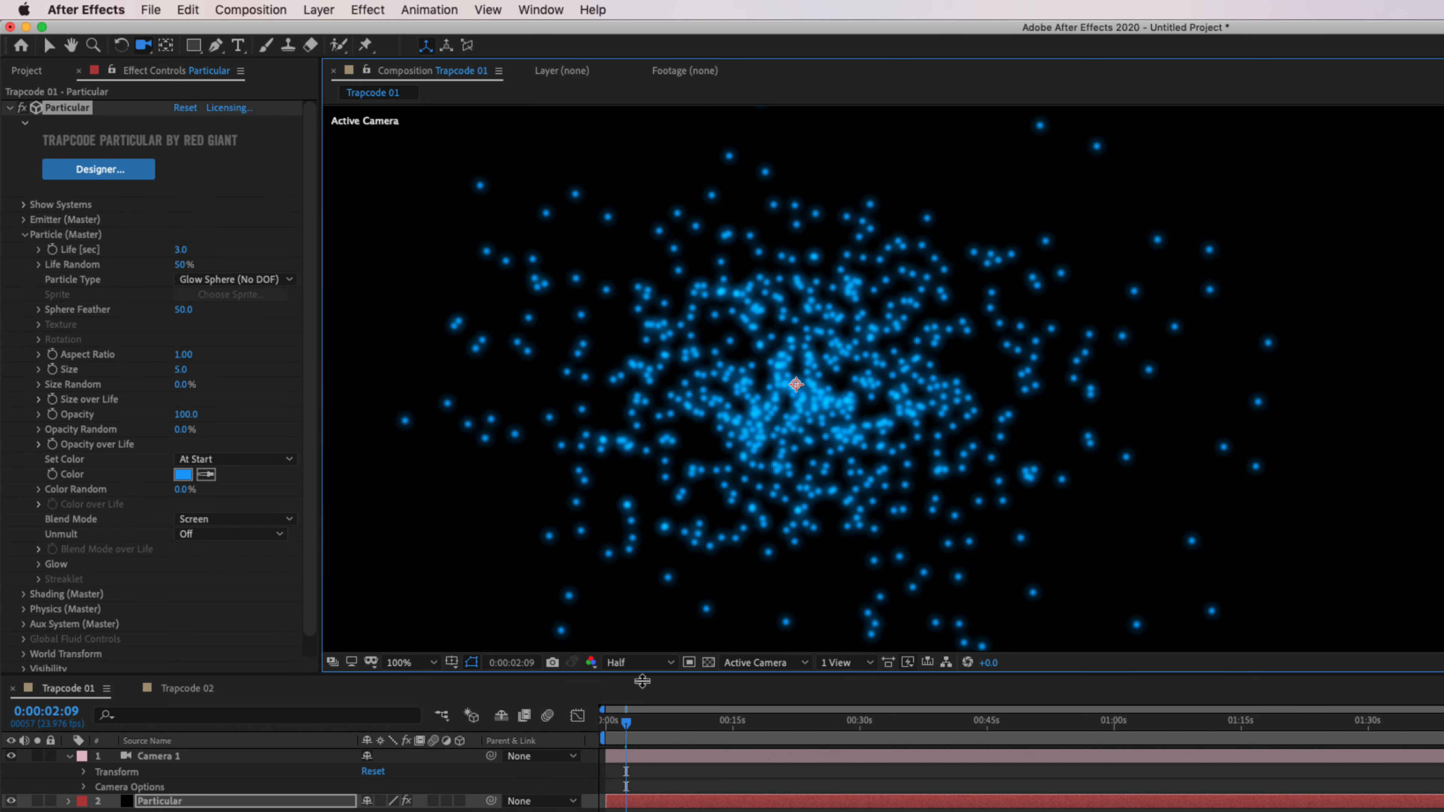
left_click(637, 662)
left_click(644, 704)
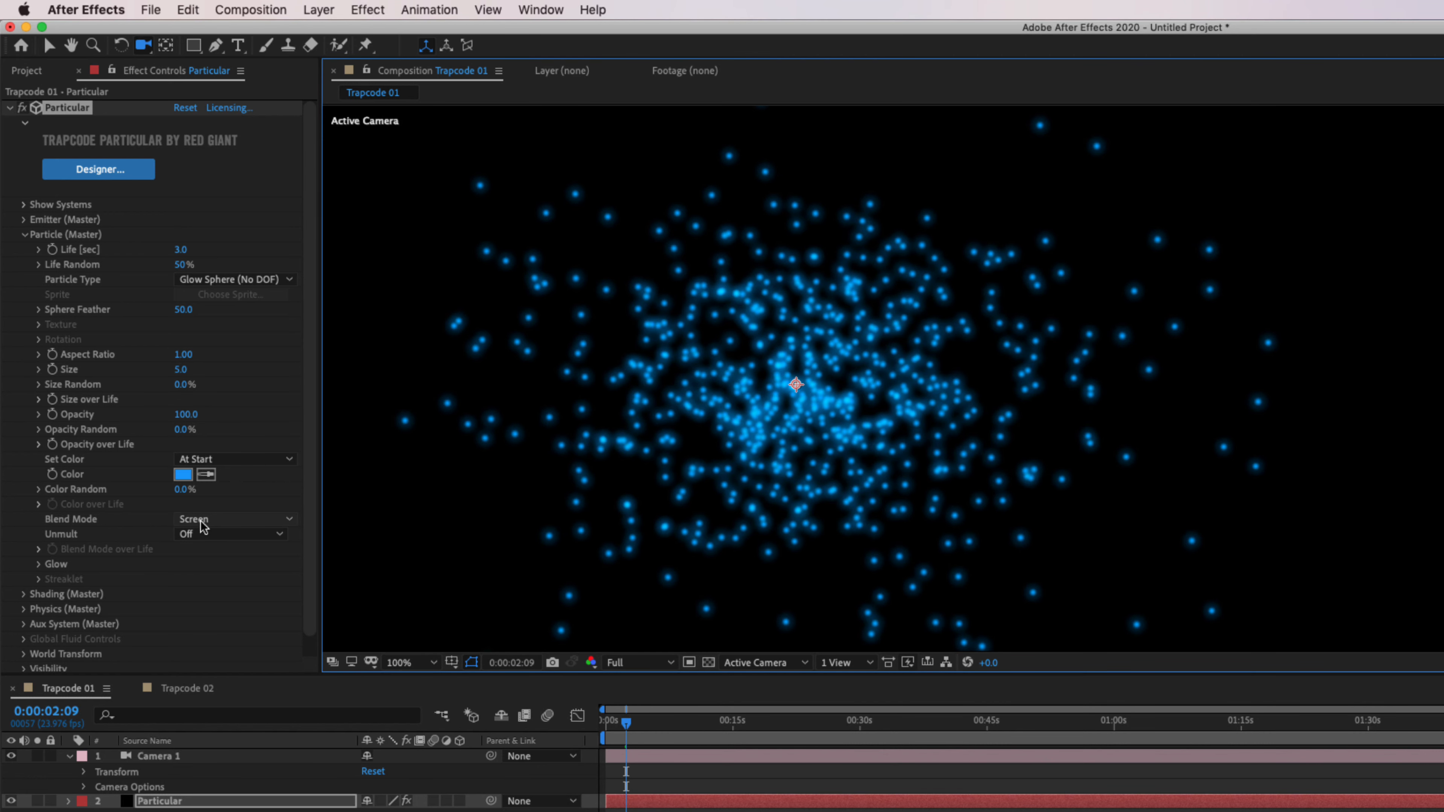
- Switch the particle blend mode to Normal and back to Screen to compare the two looks
left_click(218, 525)
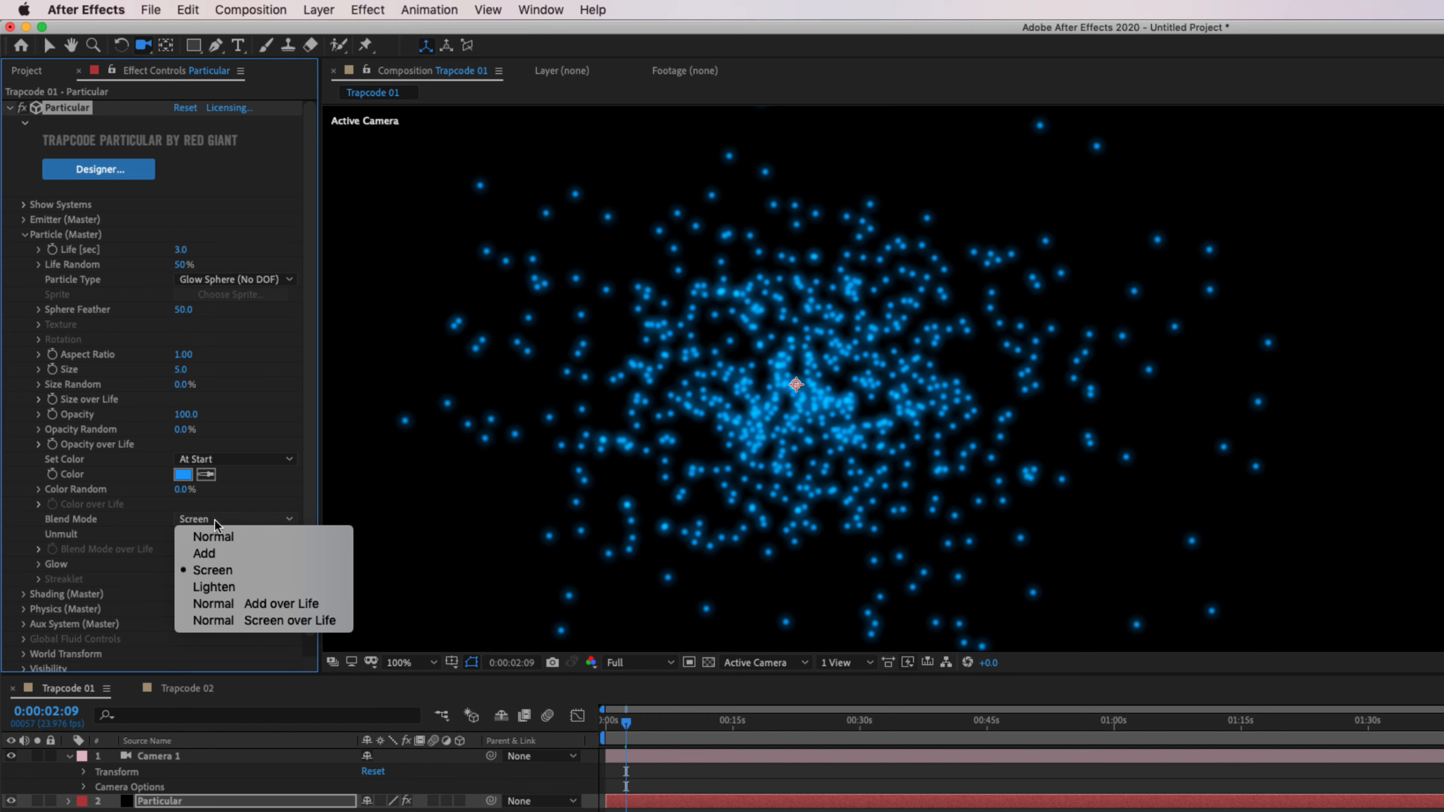
left_click(218, 537)
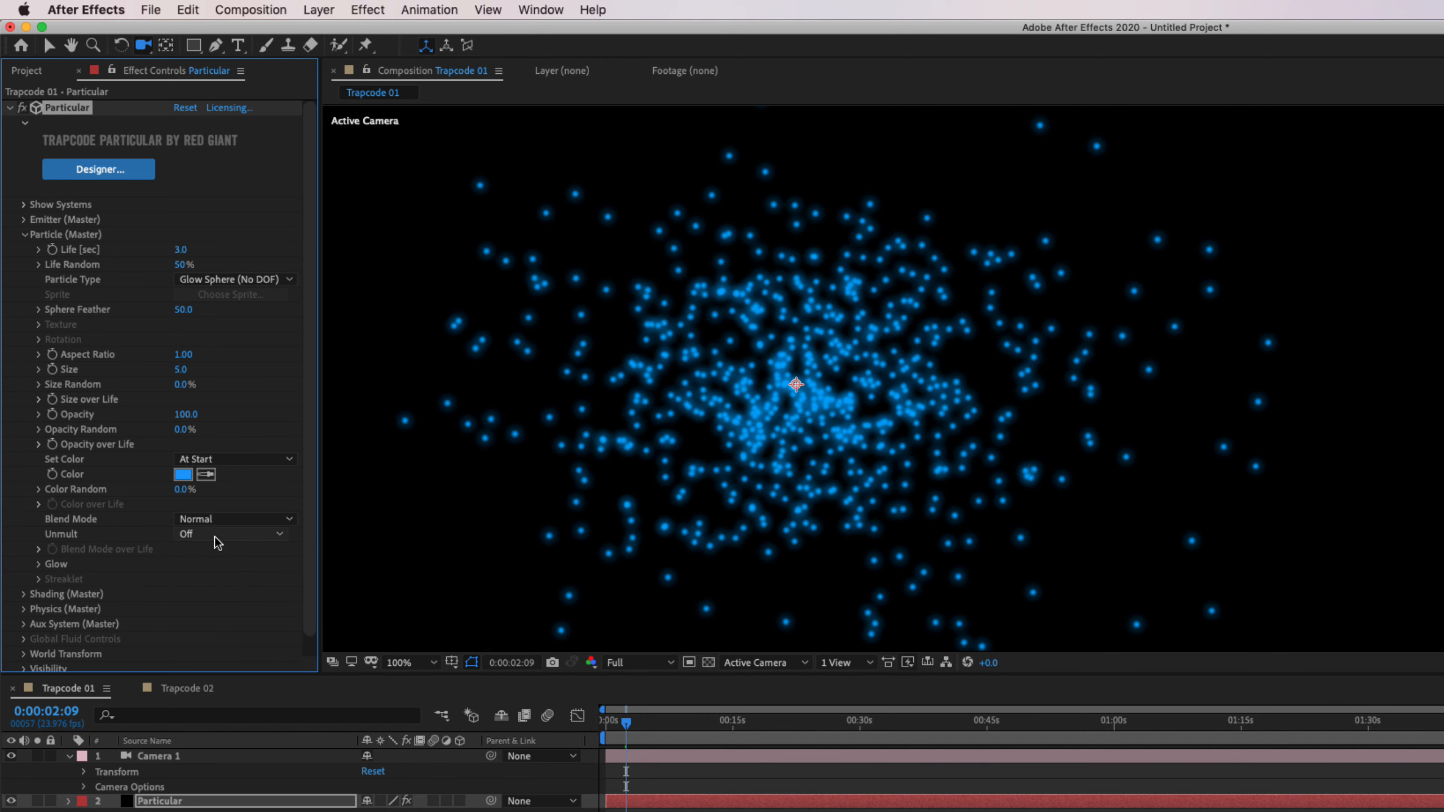
left_click(217, 519)
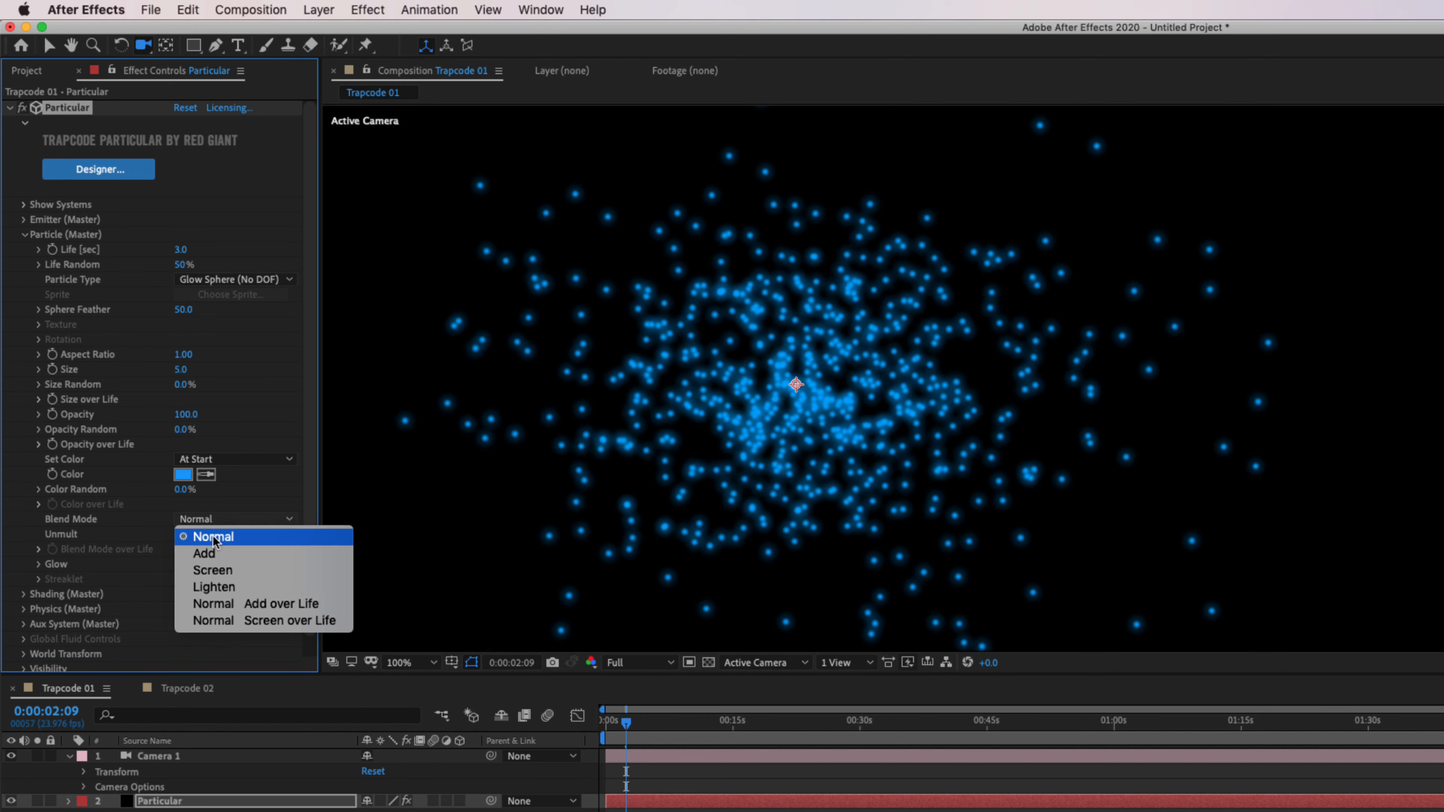
left_click(214, 571)
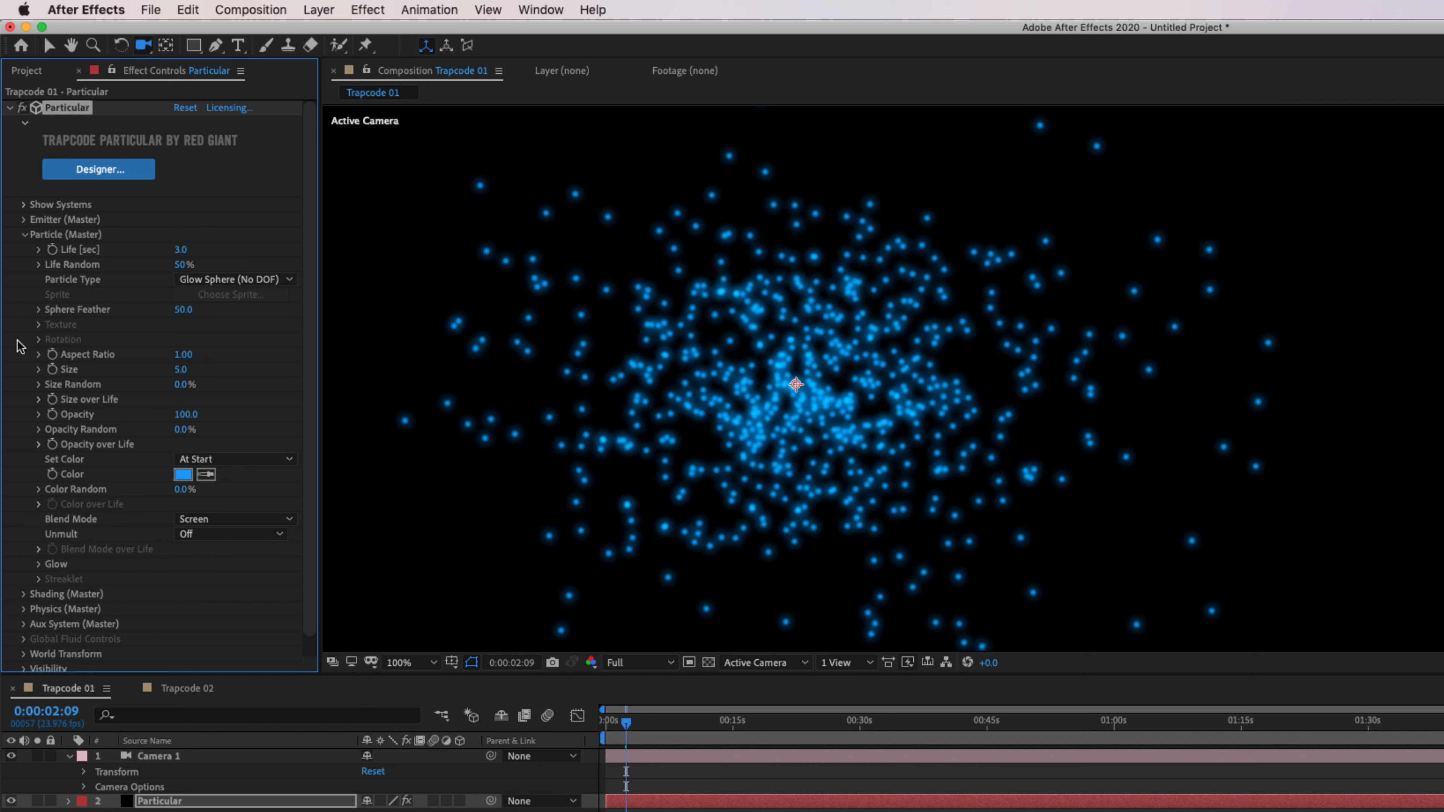
- Set the blend mode of the particle glow to Screen
left_click(39, 564)
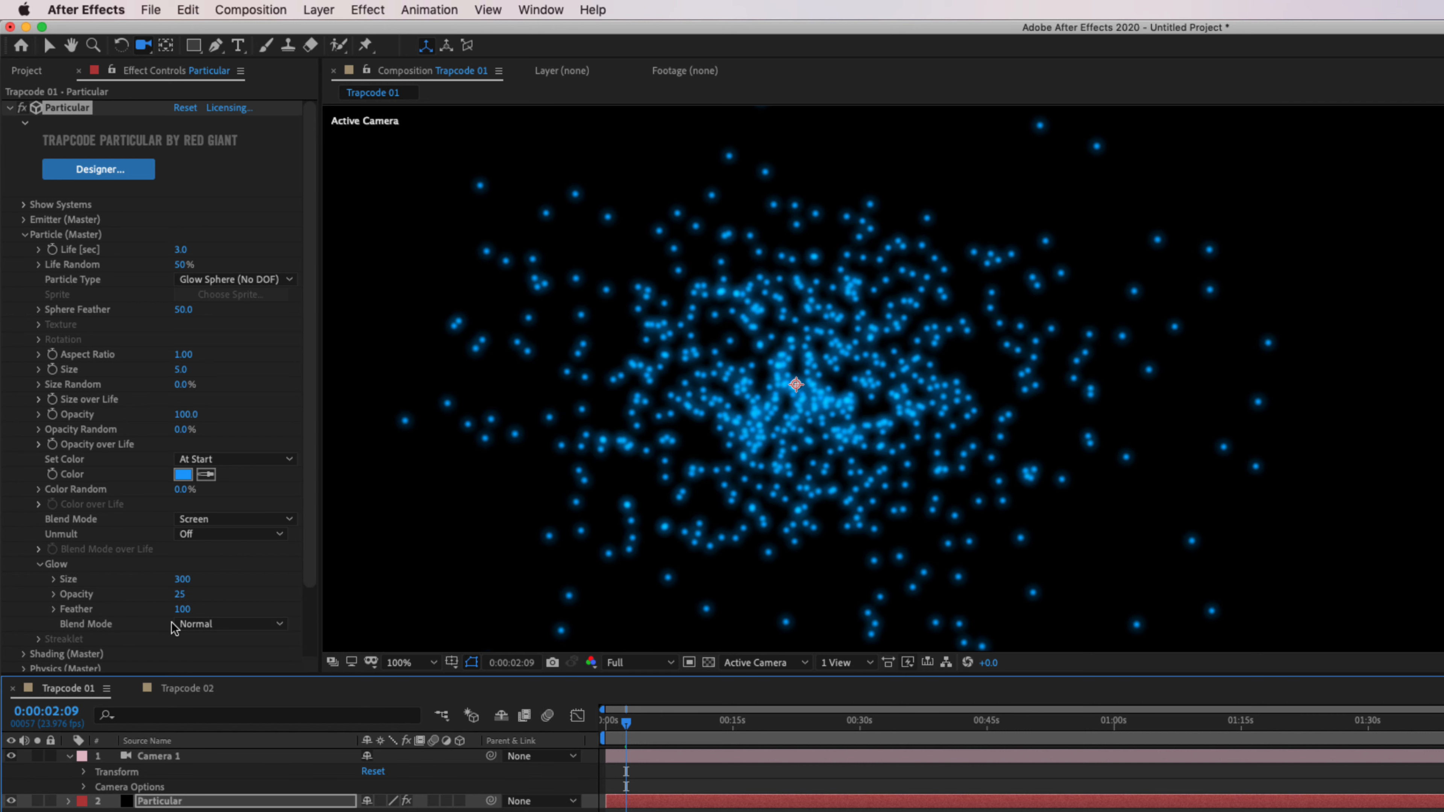
left_click(200, 629)
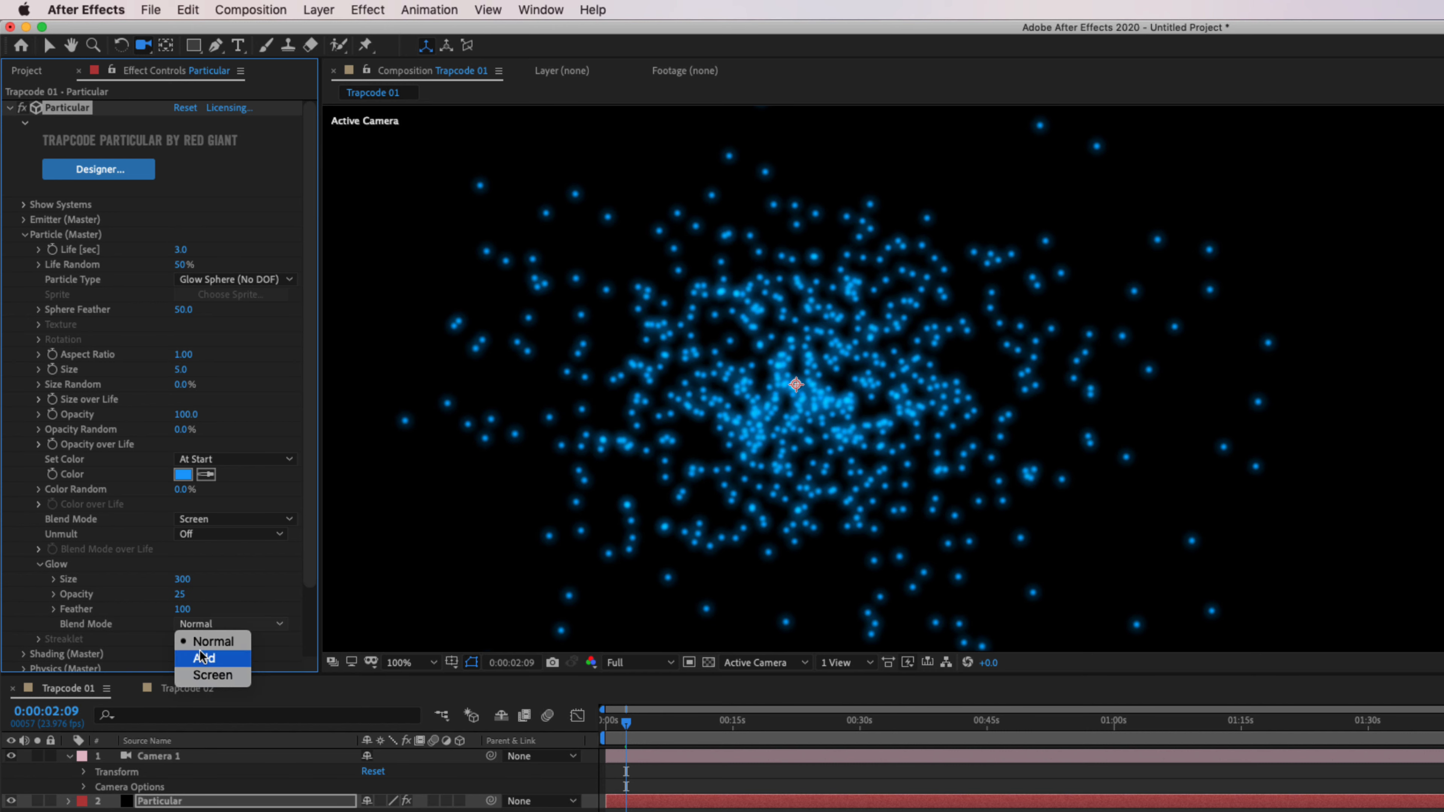
left_click(209, 676)
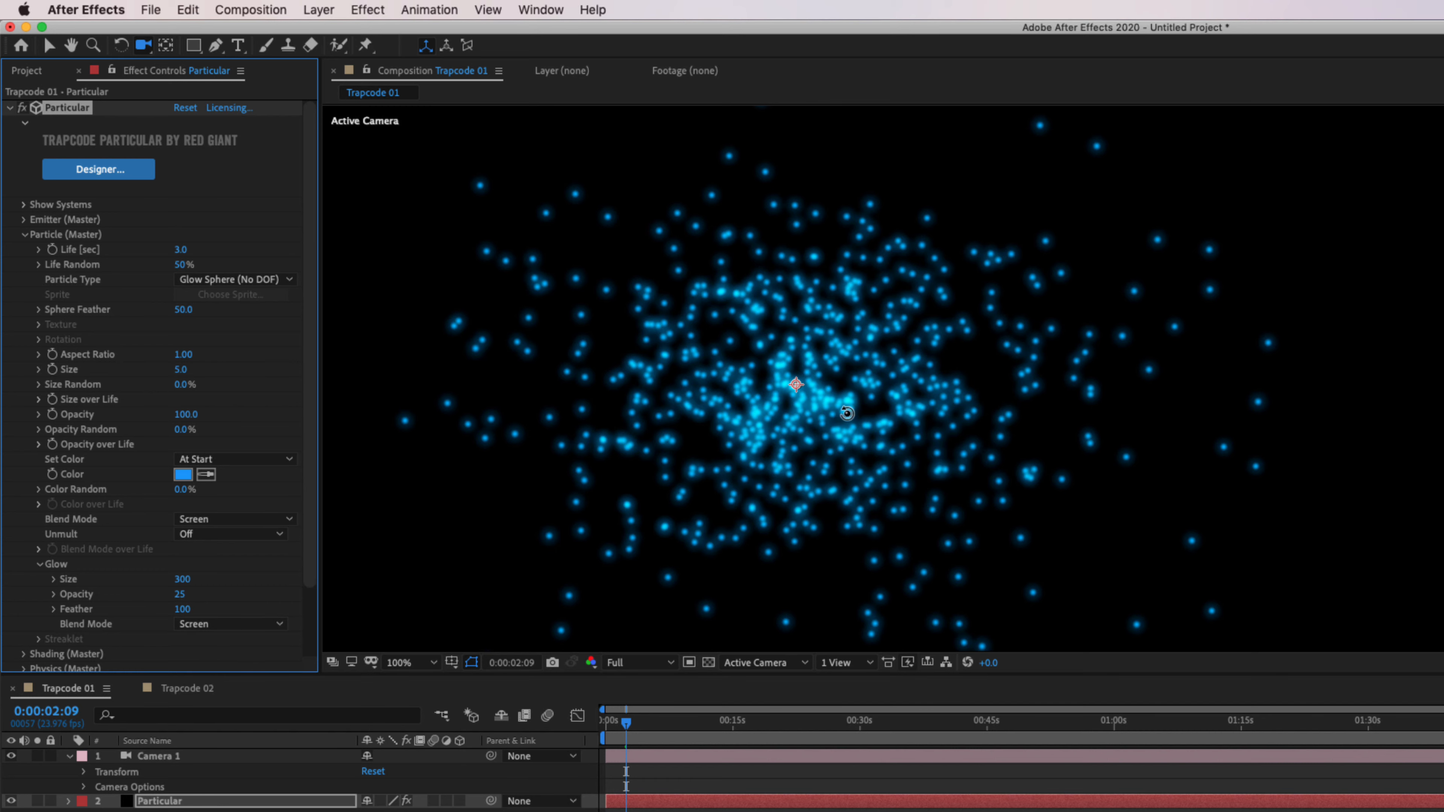
mouse_move(847, 413)
left_mouse_down()
mouse_move(876, 457)
mouse_move(807, 433)
mouse_move(822, 442)
mouse_move(858, 398)
left_mouse_up()
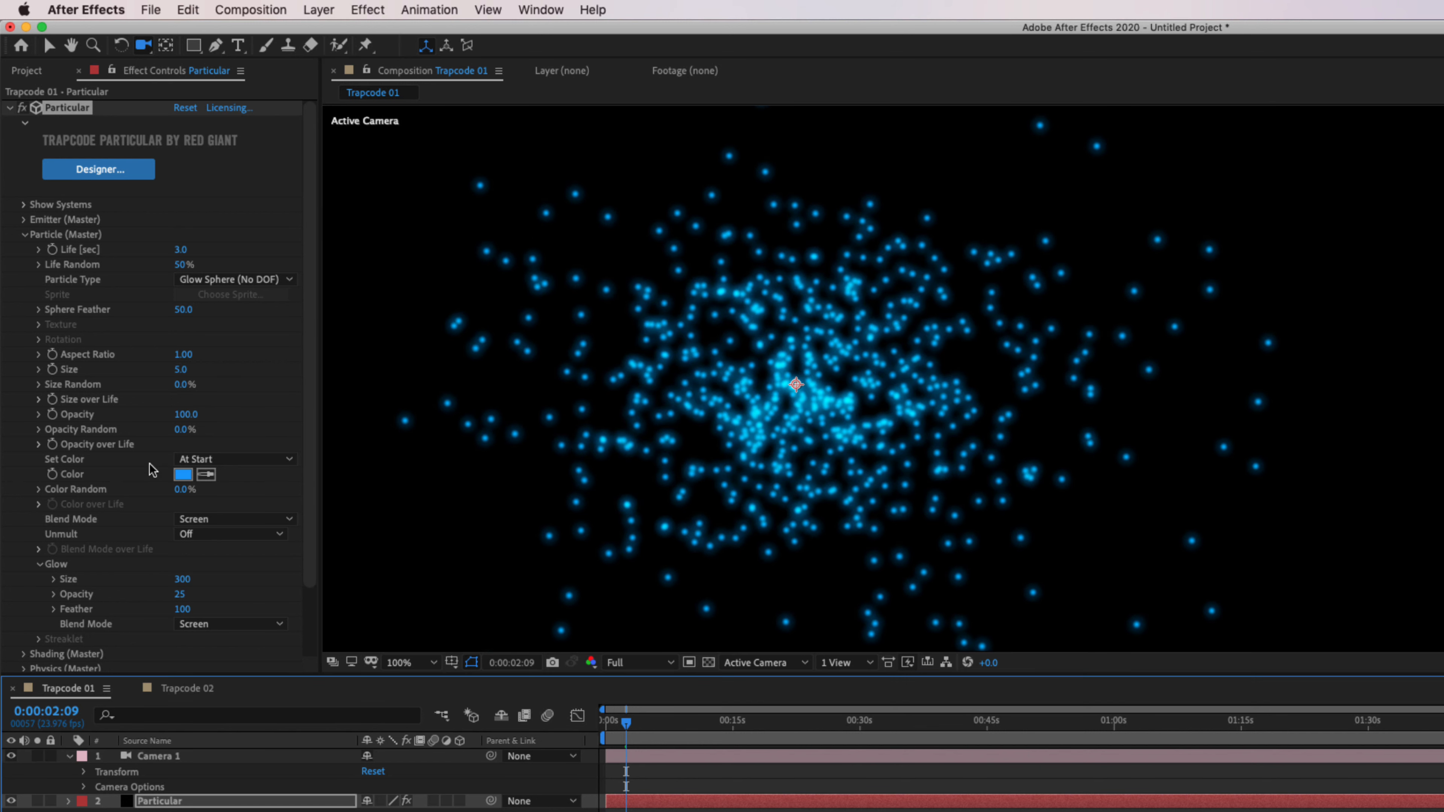
- Change the master physics model of the particle system to Fluid
left_click(24, 235)
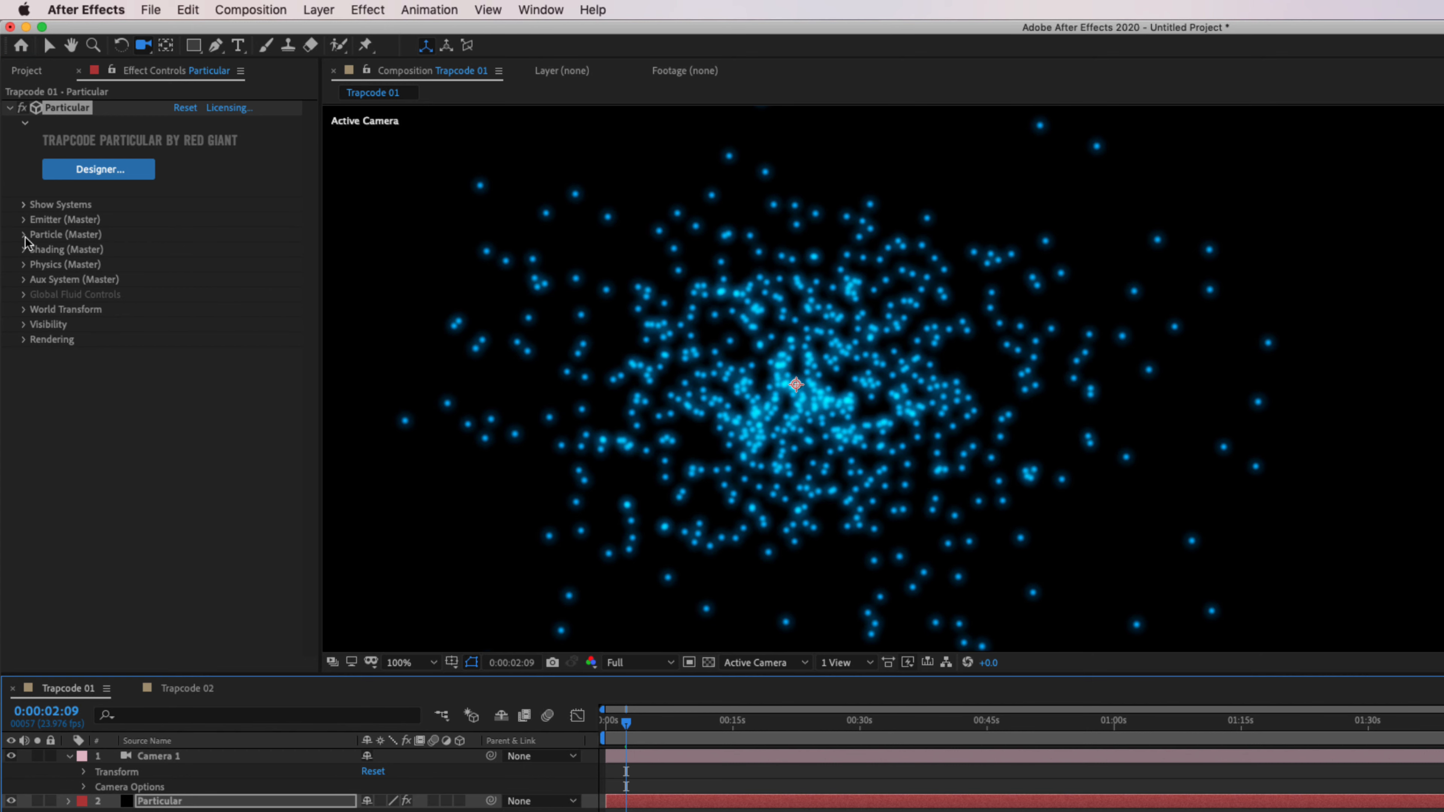
left_click(25, 265)
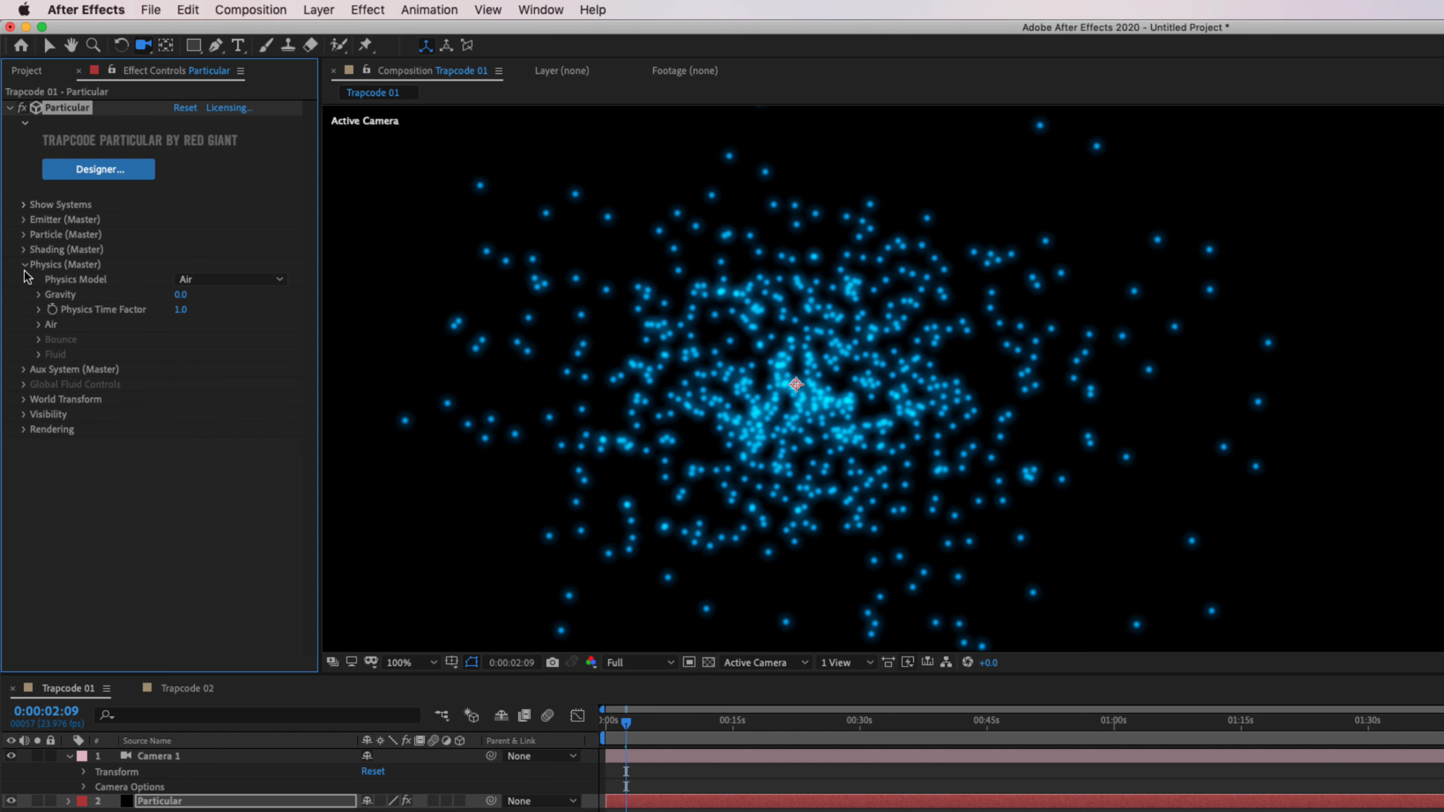
left_click(218, 280)
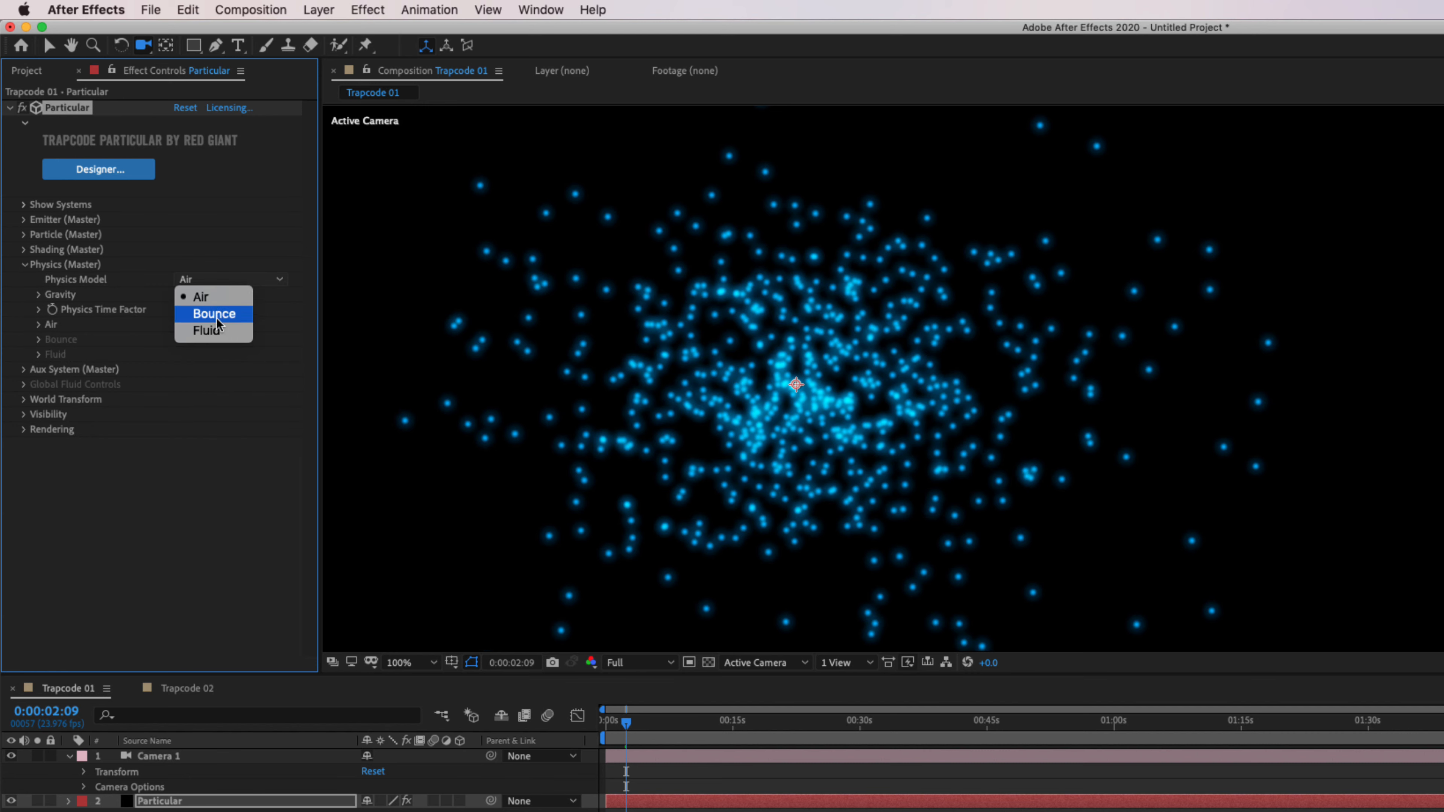
left_click(215, 330)
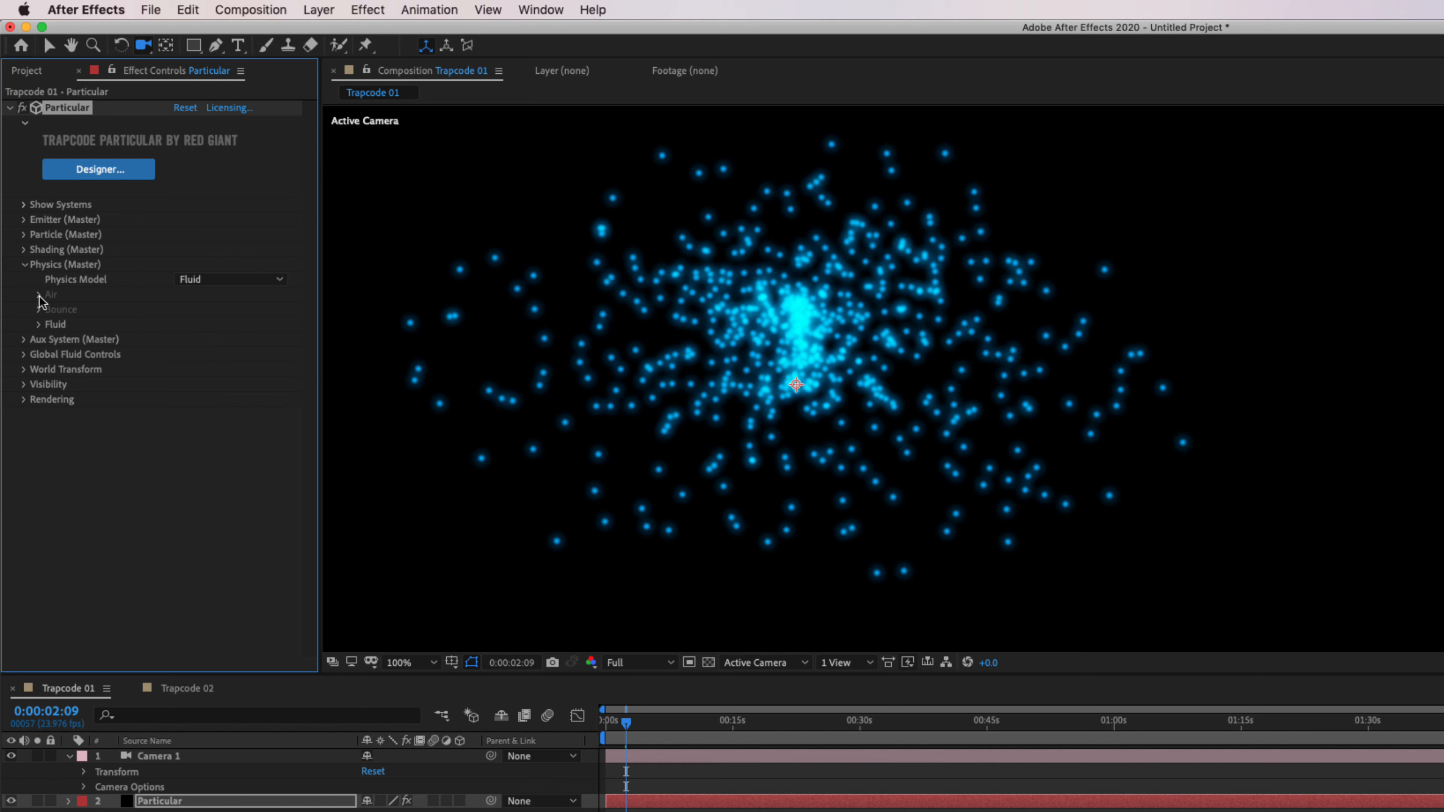
- Set the Force Region Size in the Fluid physics settings to 950
left_click(38, 325)
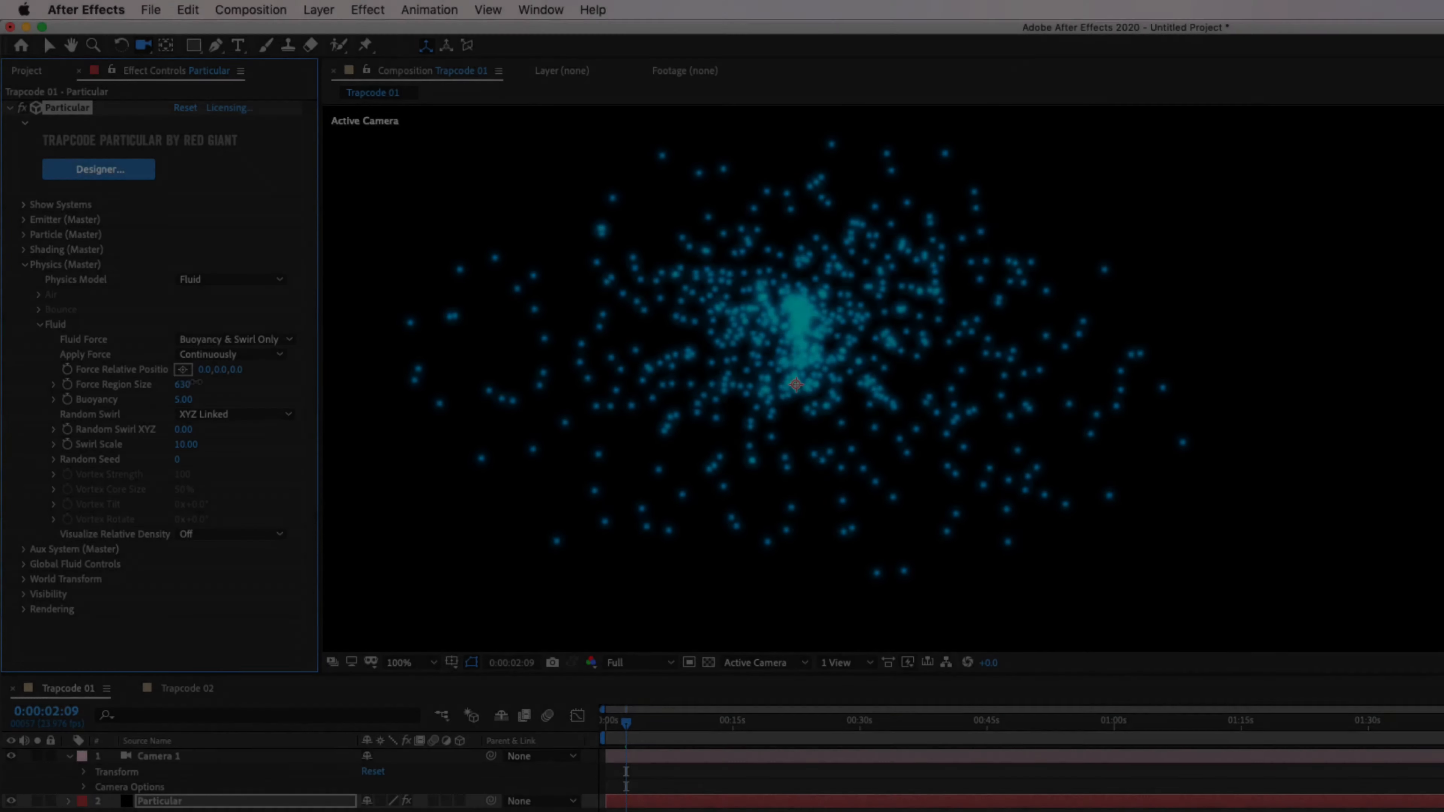
left_click_drag(196, 383, 222, 382)
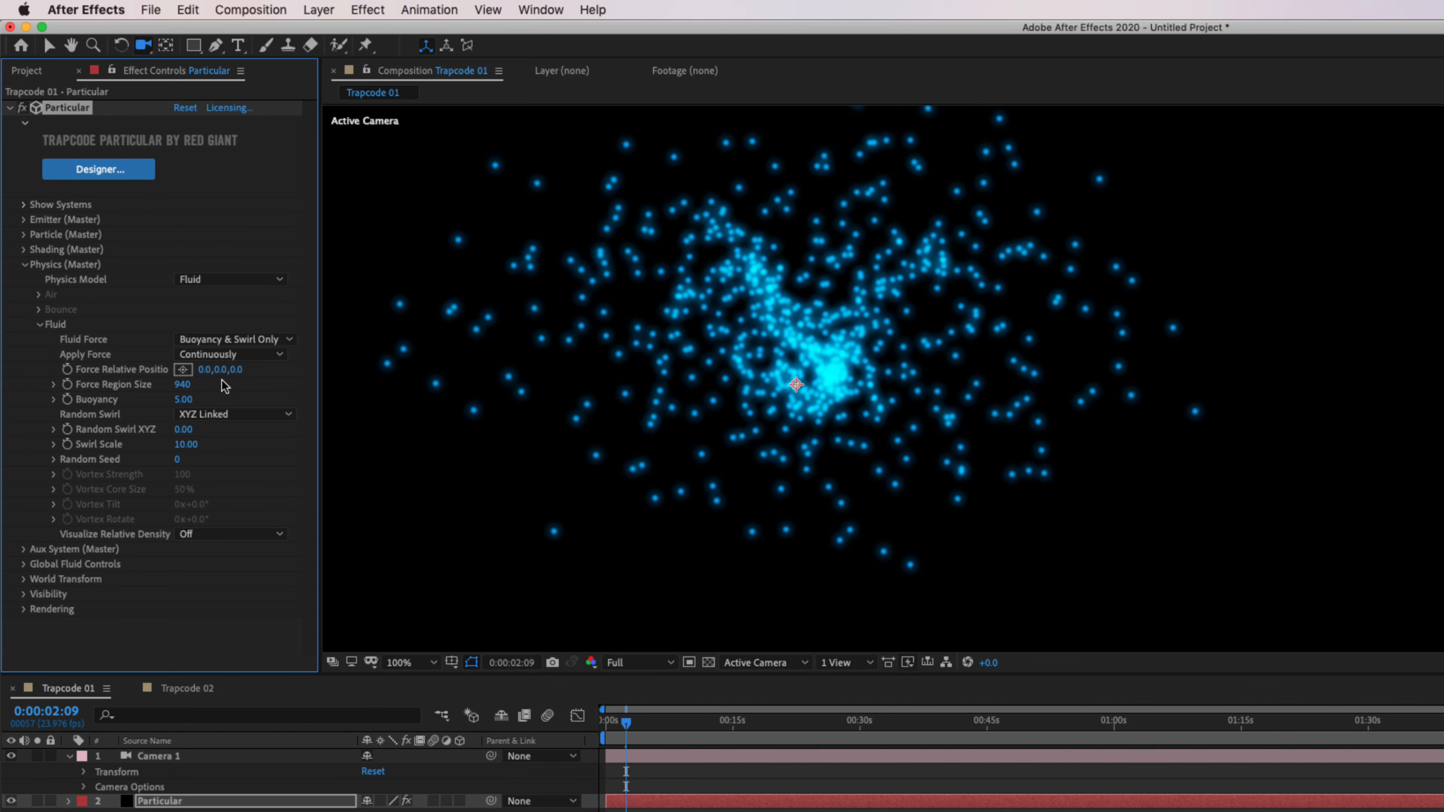
left_click(183, 385)
key("Return")
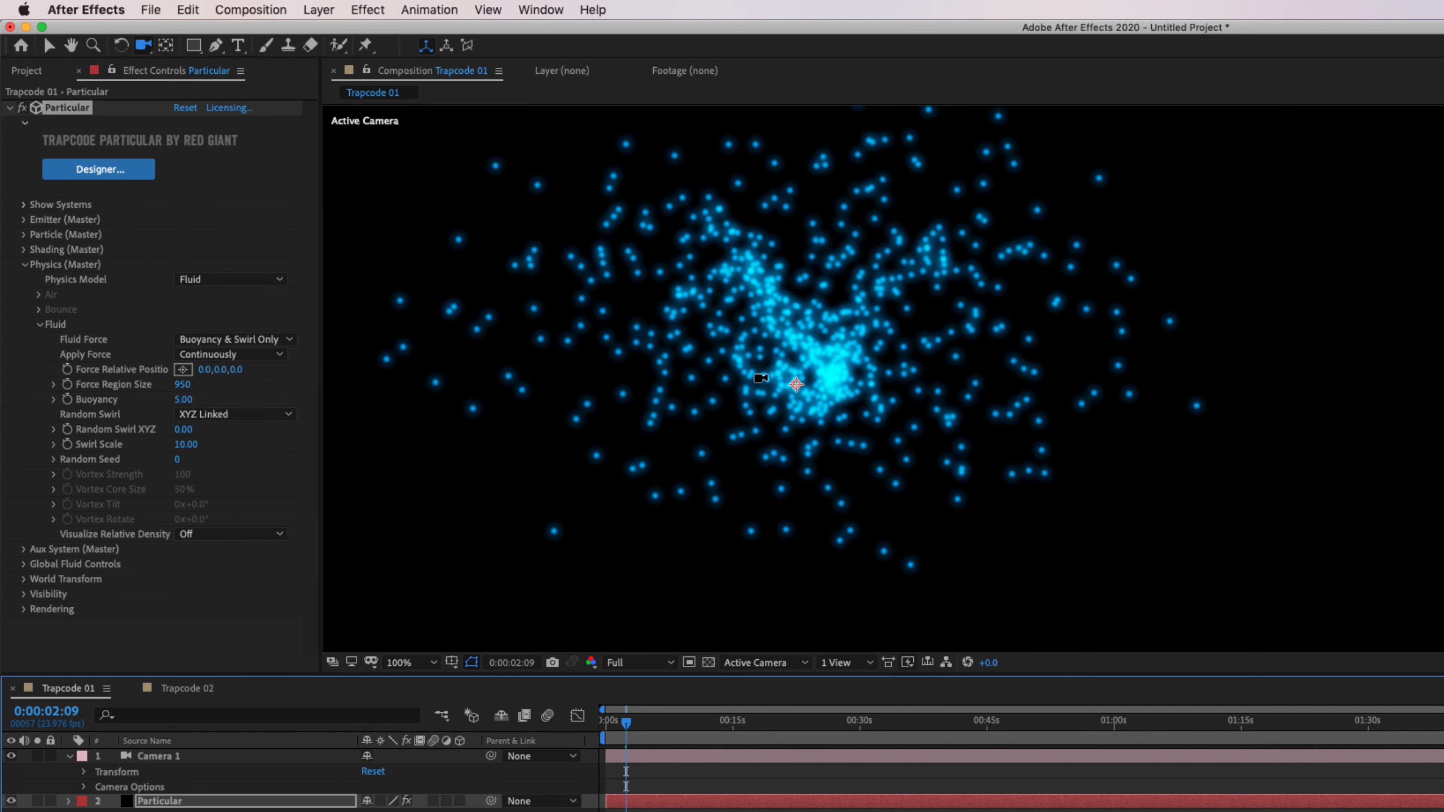
- Set the fluid's Random Swirl XYZ to 17
key("h")
left_click_drag(817, 381, 965, 422)
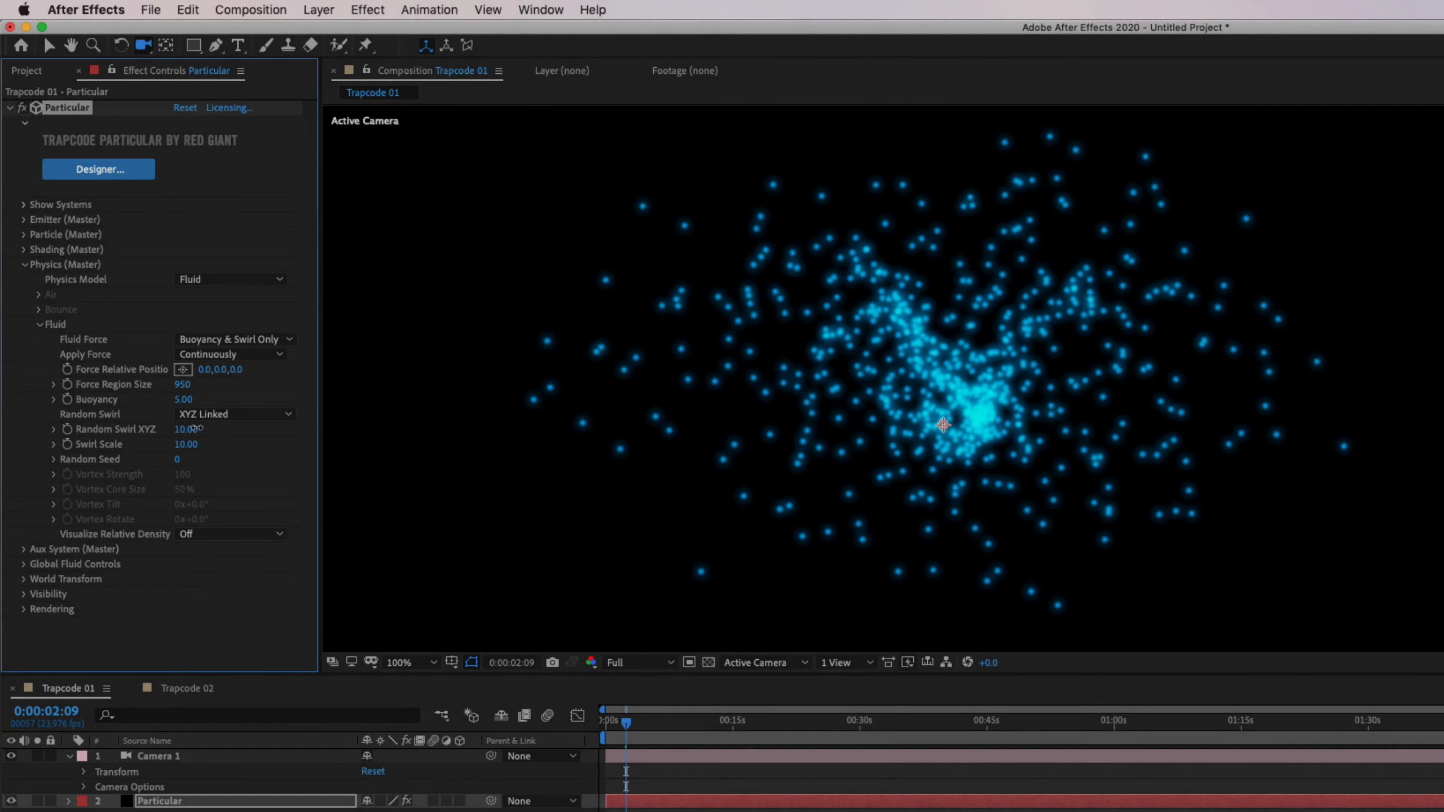
left_click_drag(195, 428, 195, 428)
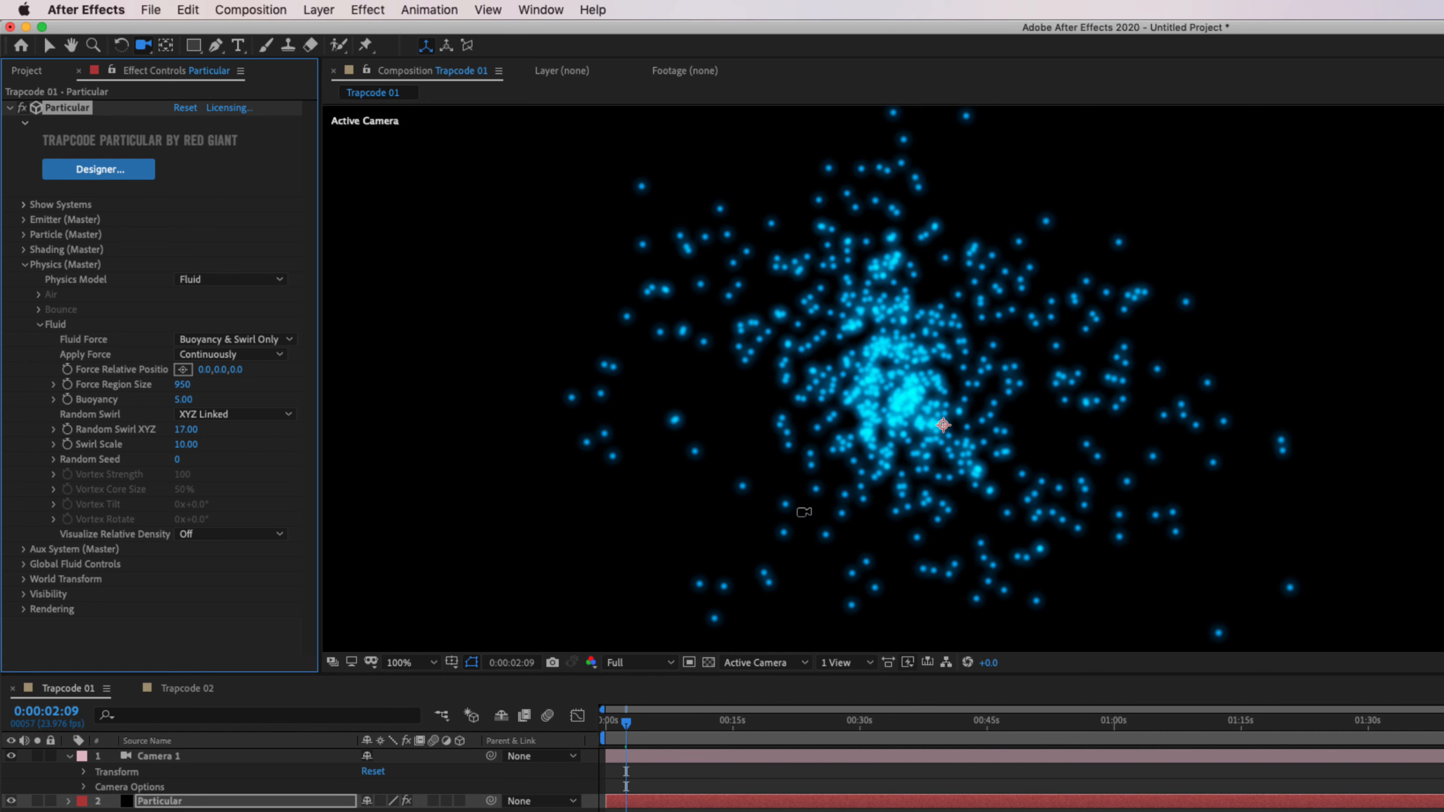
- End the work area at 0:00:12:09 and return to the first frame of the composition
left_click_drag(626, 728, 712, 729)
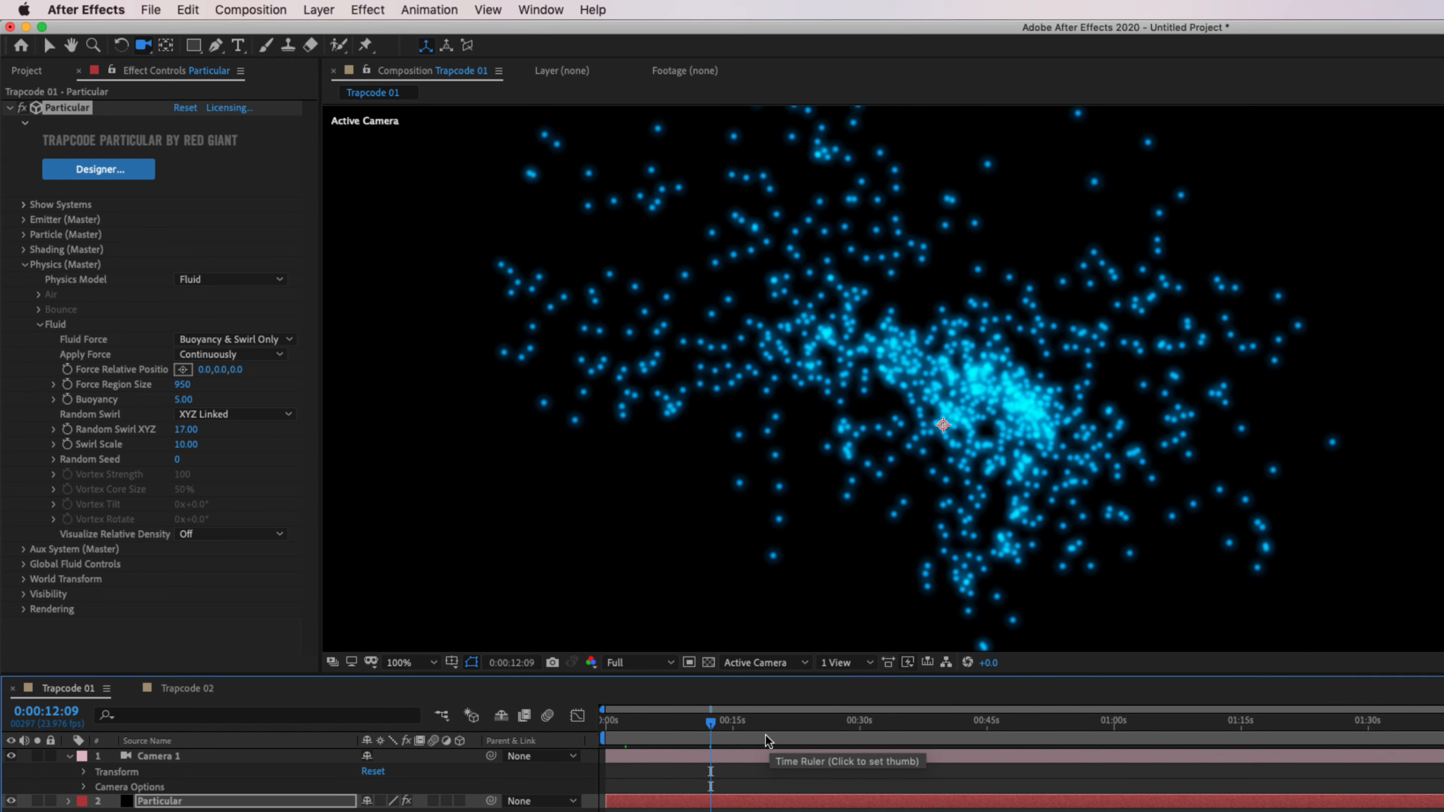
key("n")
key("Home")
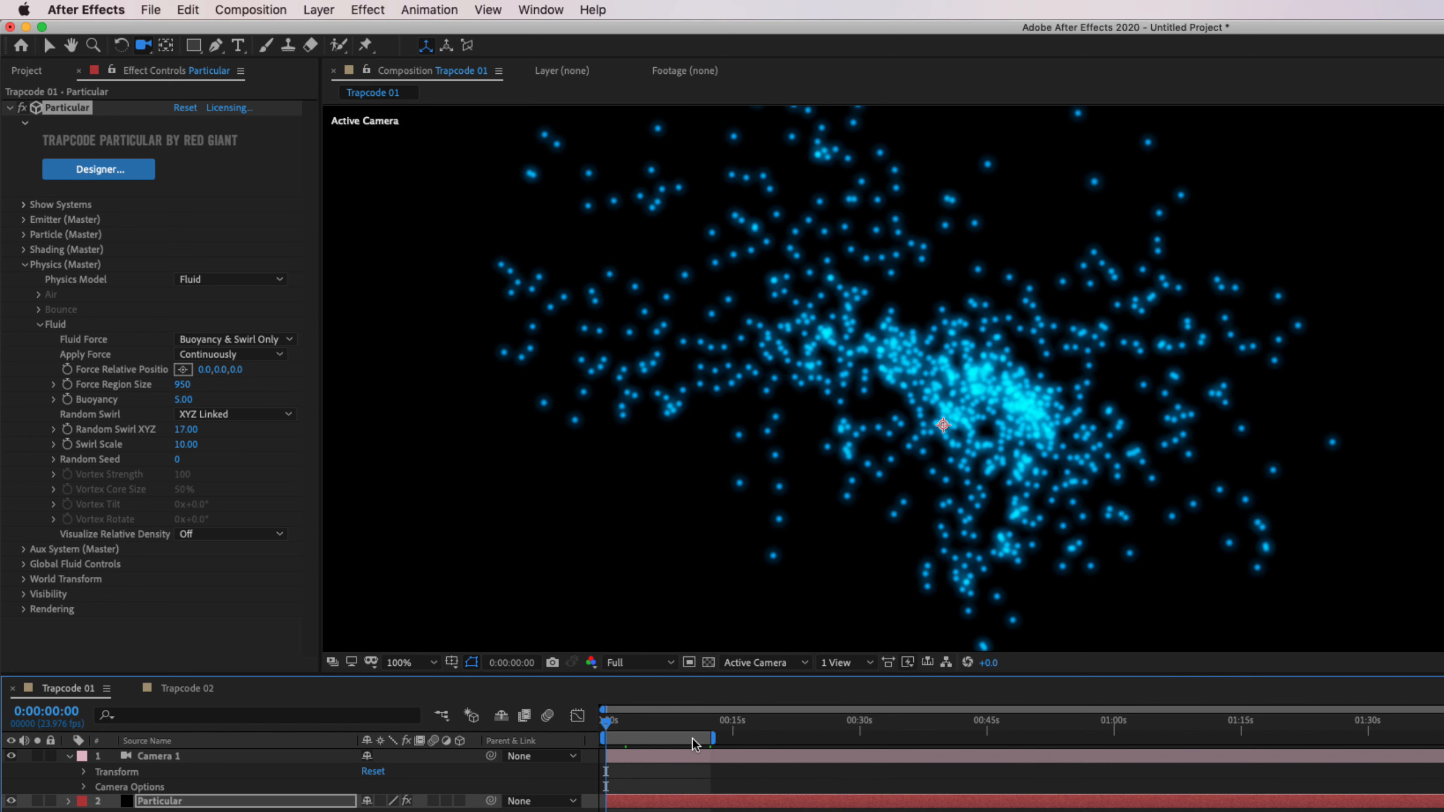
- Preview the swirling fluid particle animation from the start of the composition
key("space")
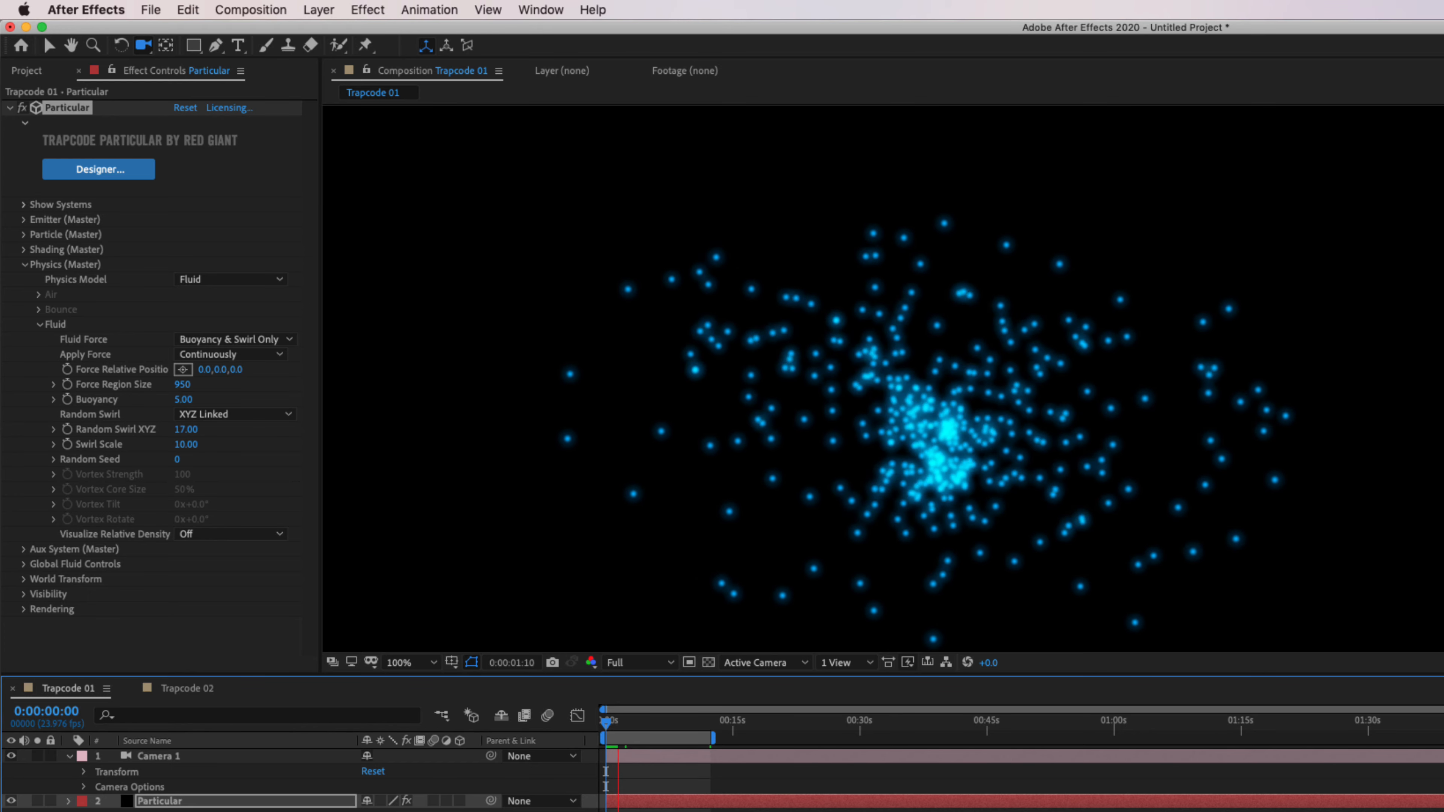
key("space")
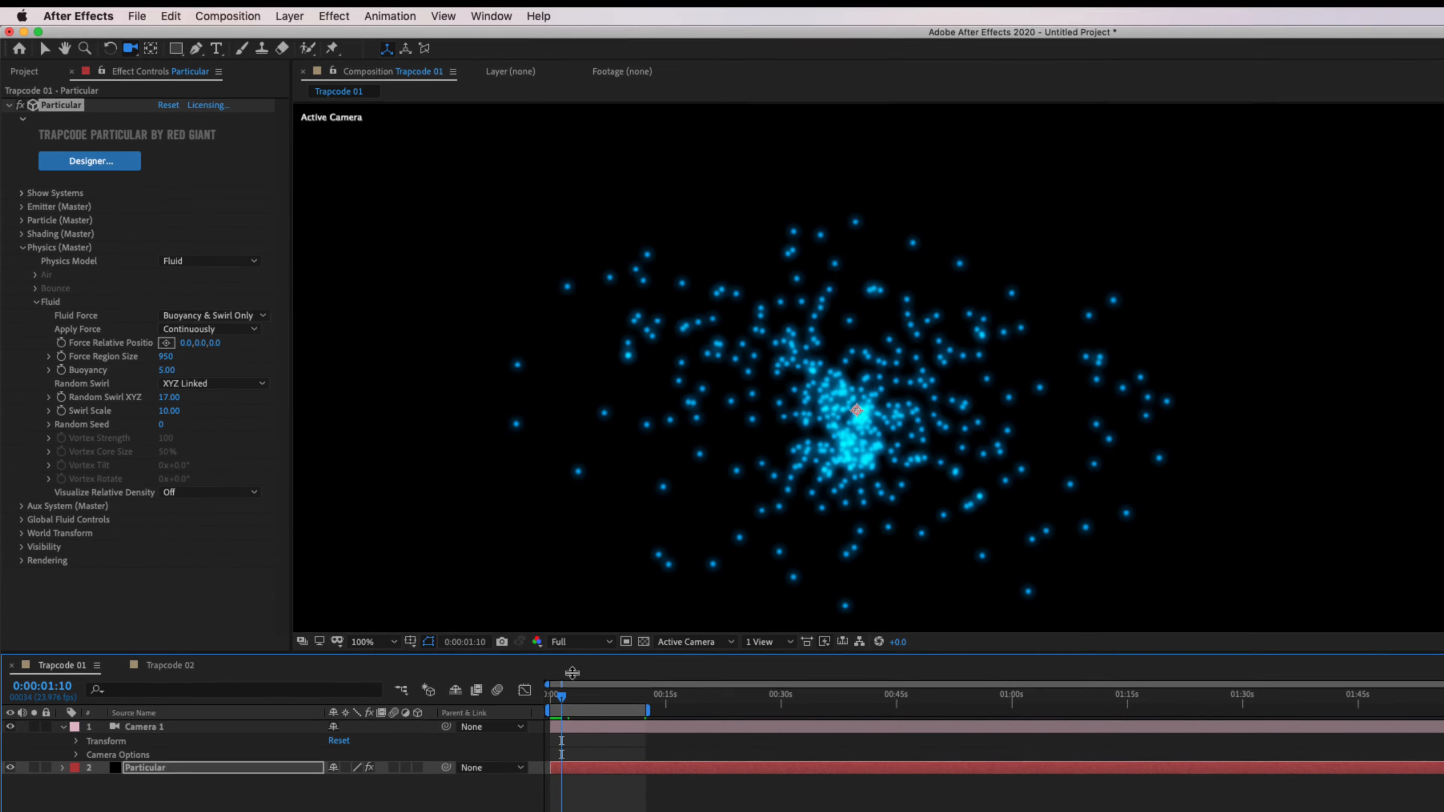
key("h")
left_click_drag(676, 477, 591, 406)
key("c")
key("space")
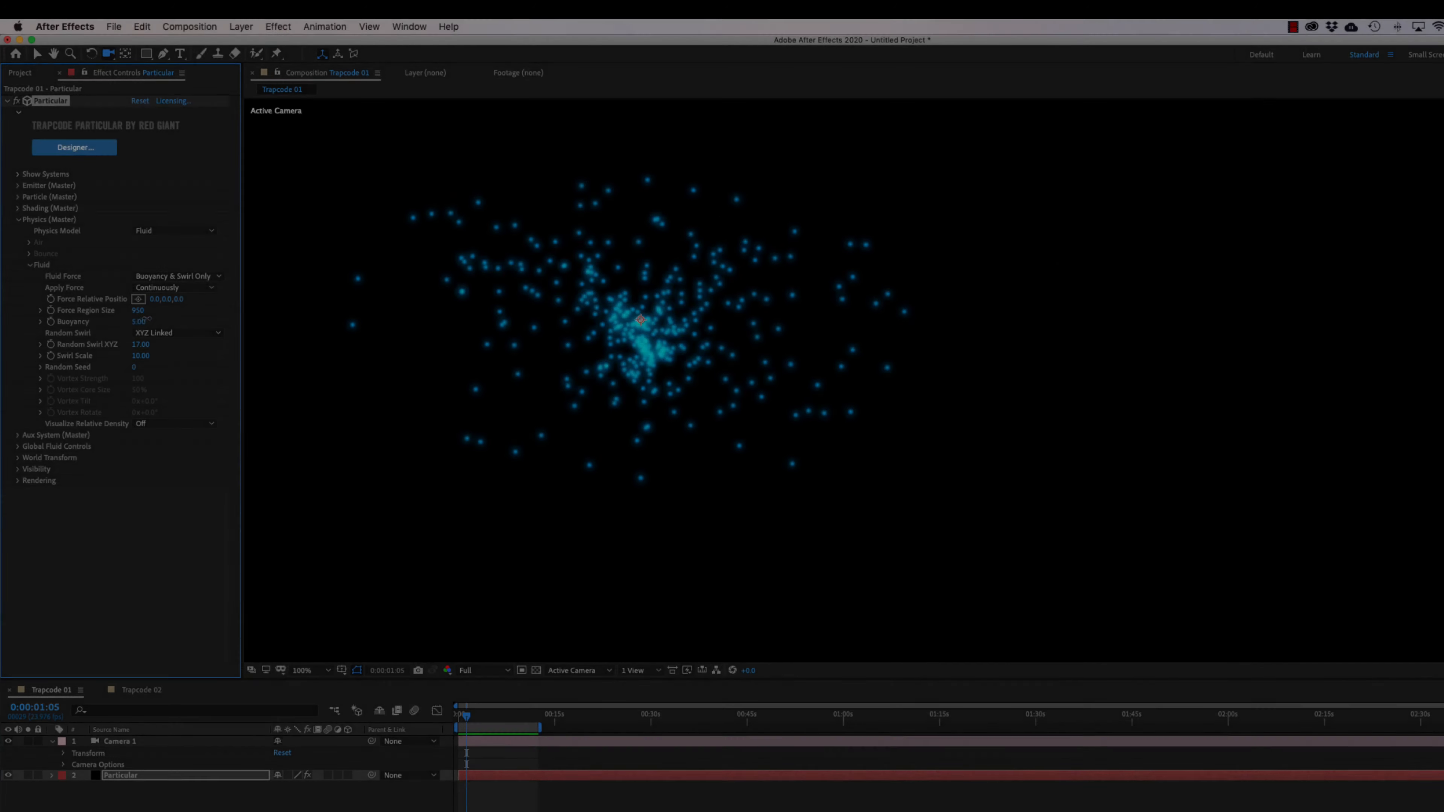
- Set the fluid's Buoyancy to 60 and preview how the particles rise
left_click_drag(148, 320, 175, 316)
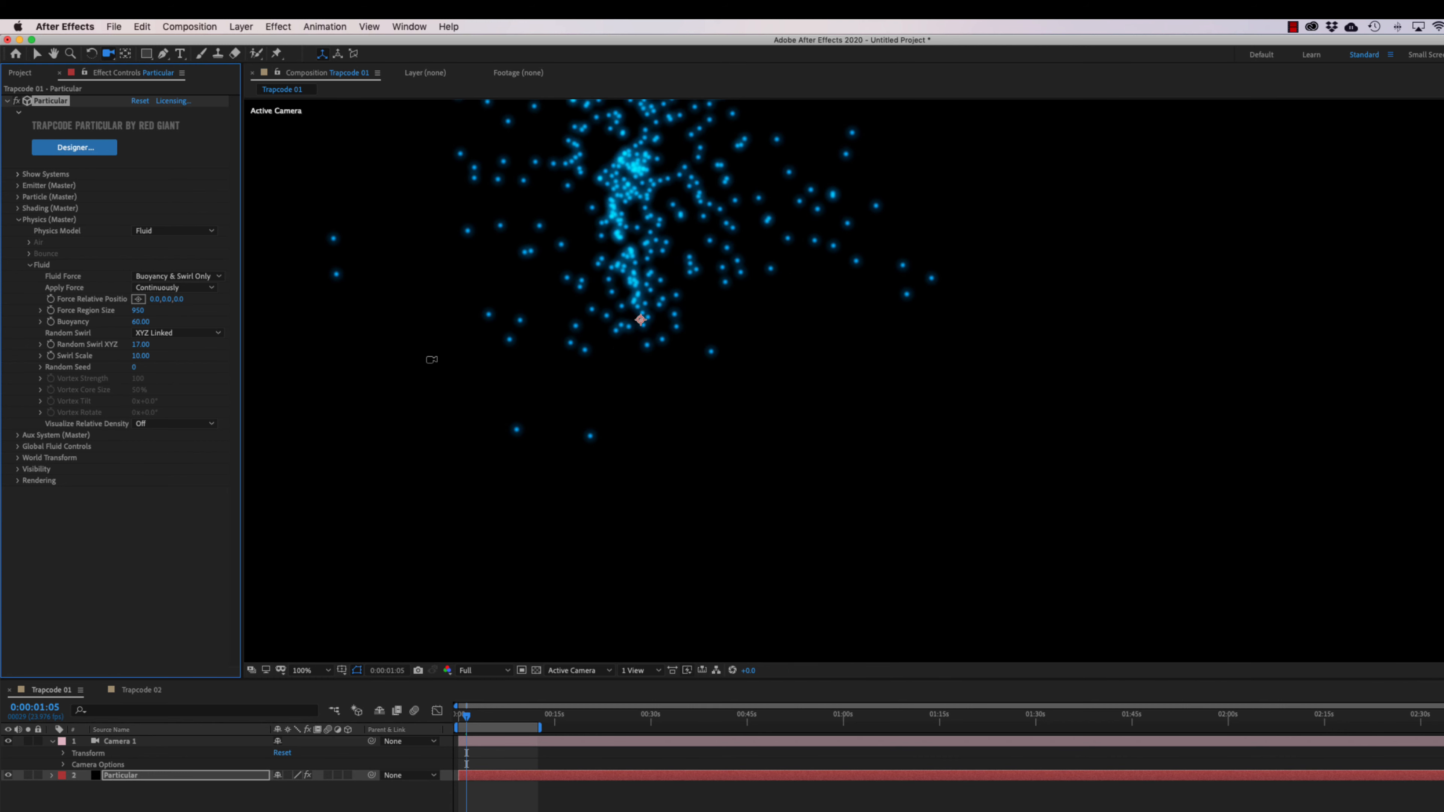
key("space")
left_click_drag(687, 342, 694, 494)
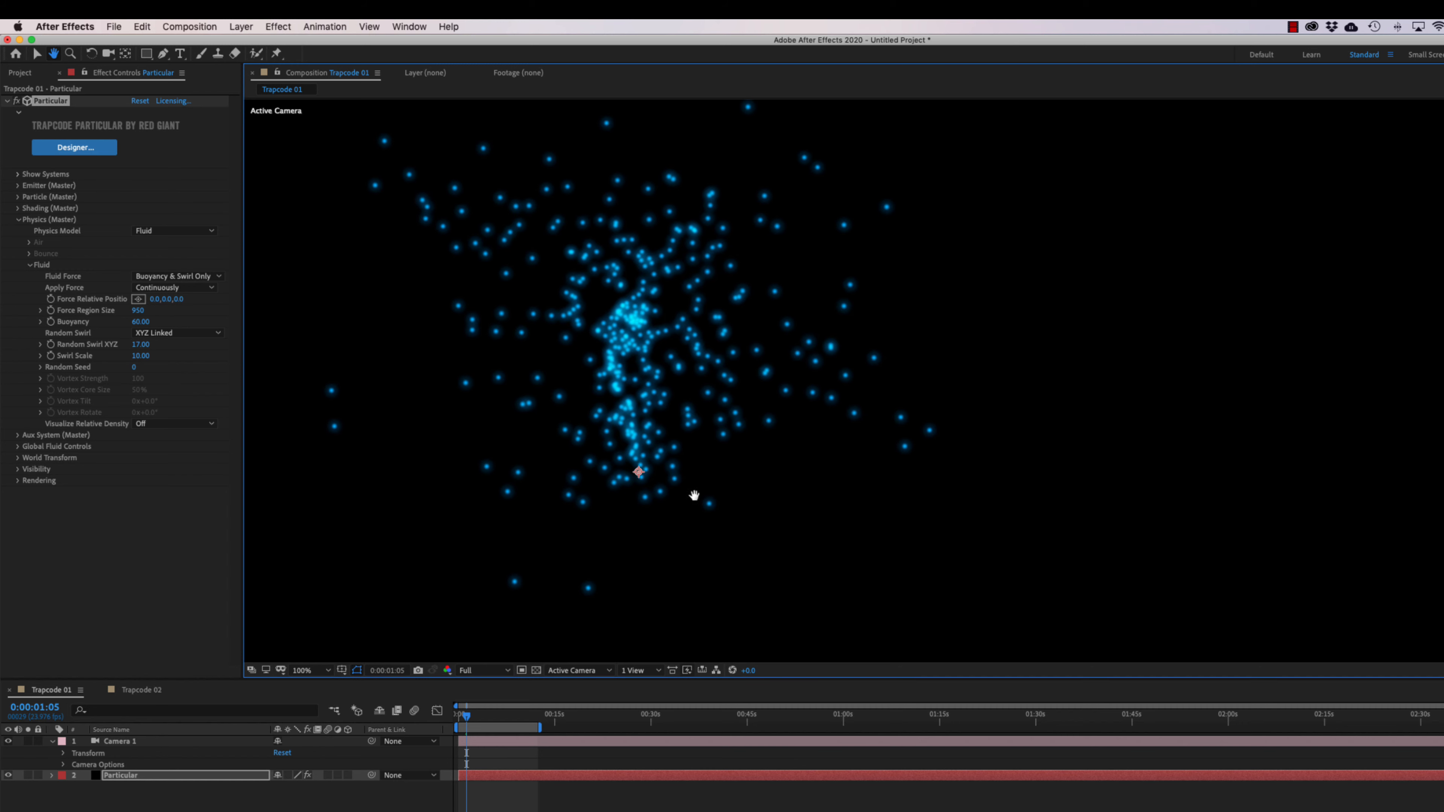
key("space")
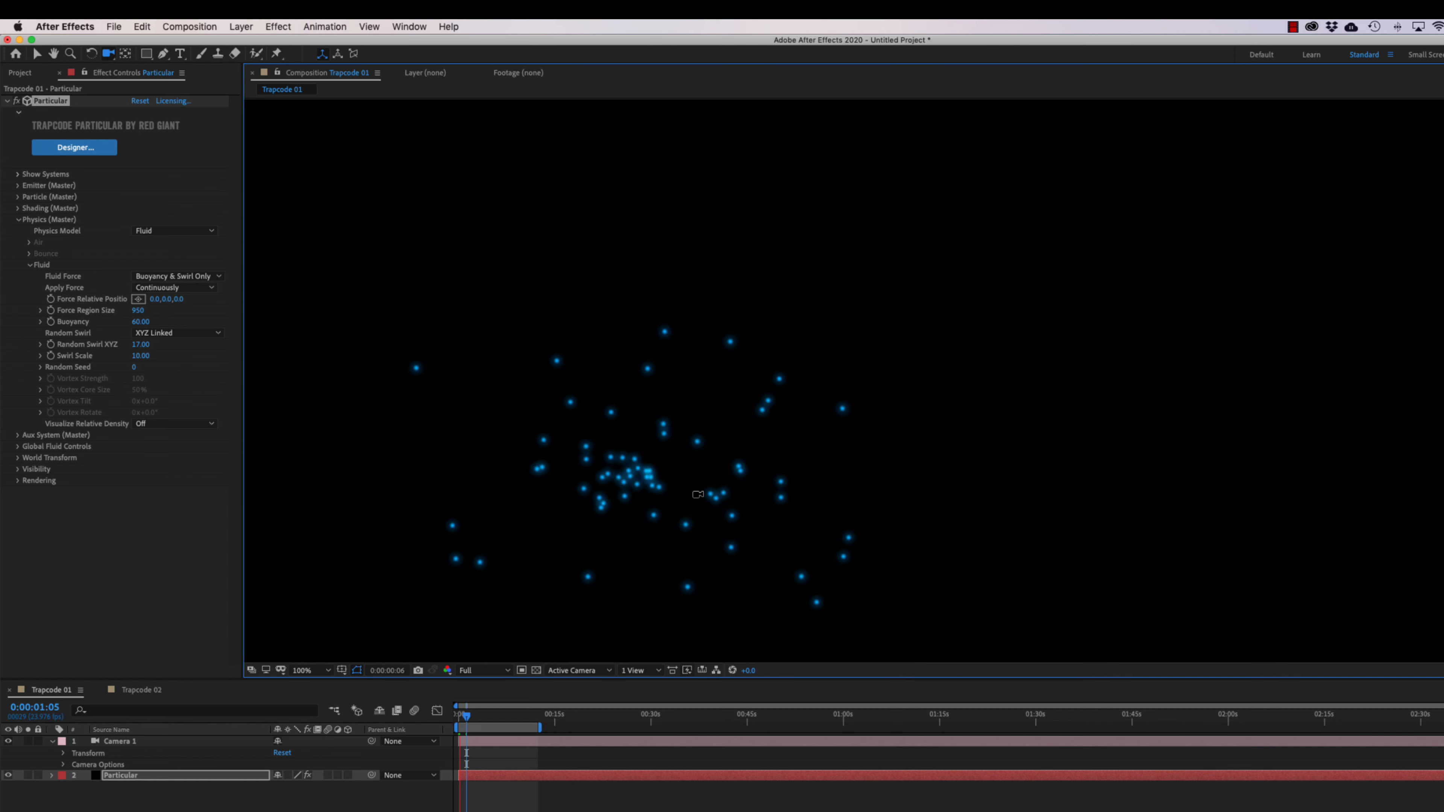
key("v")
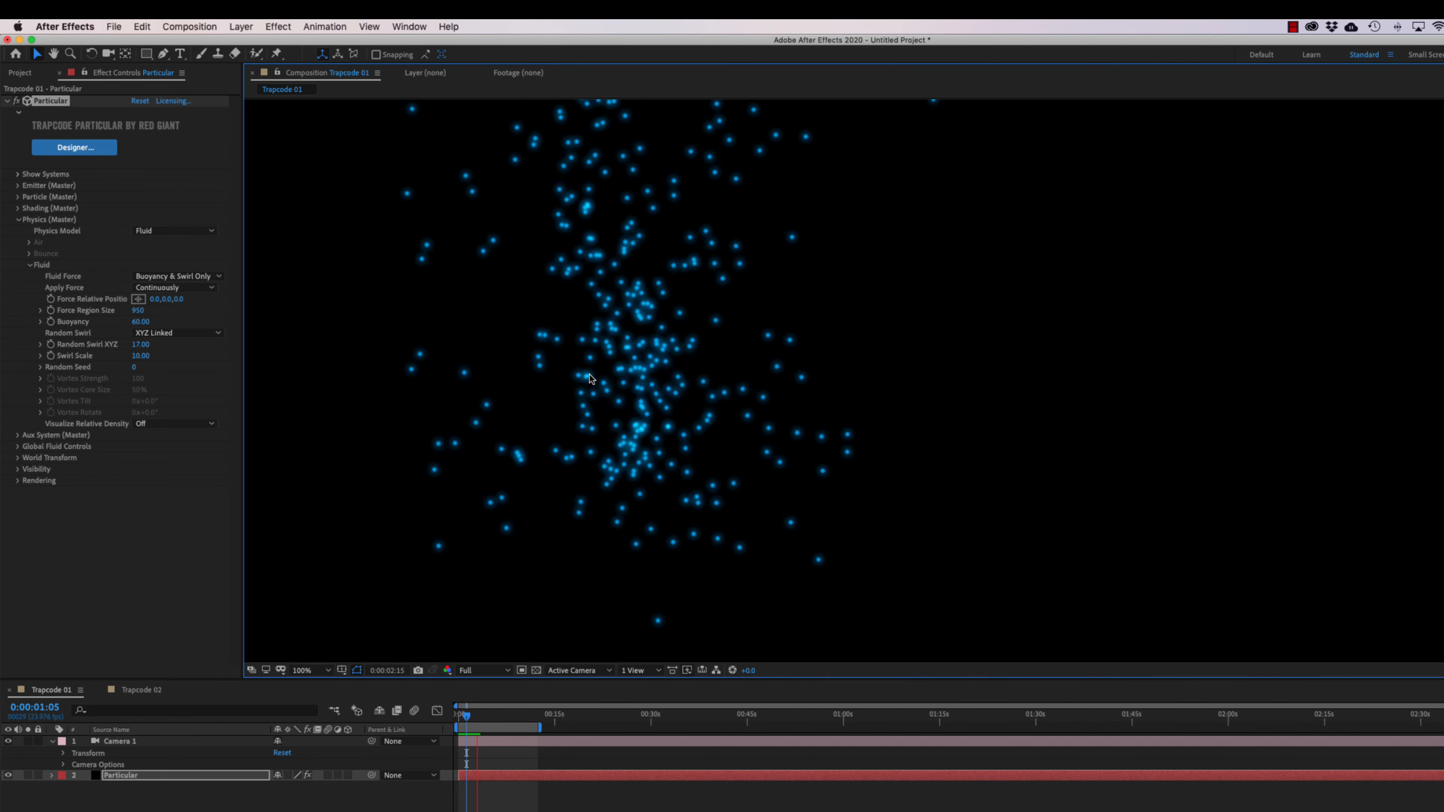
- Stop the particle preview and set the fluid's Buoyancy to 5
scroll(749, 348, "down", 2)
left_click_drag(735, 308, 562, 361)
key("space")
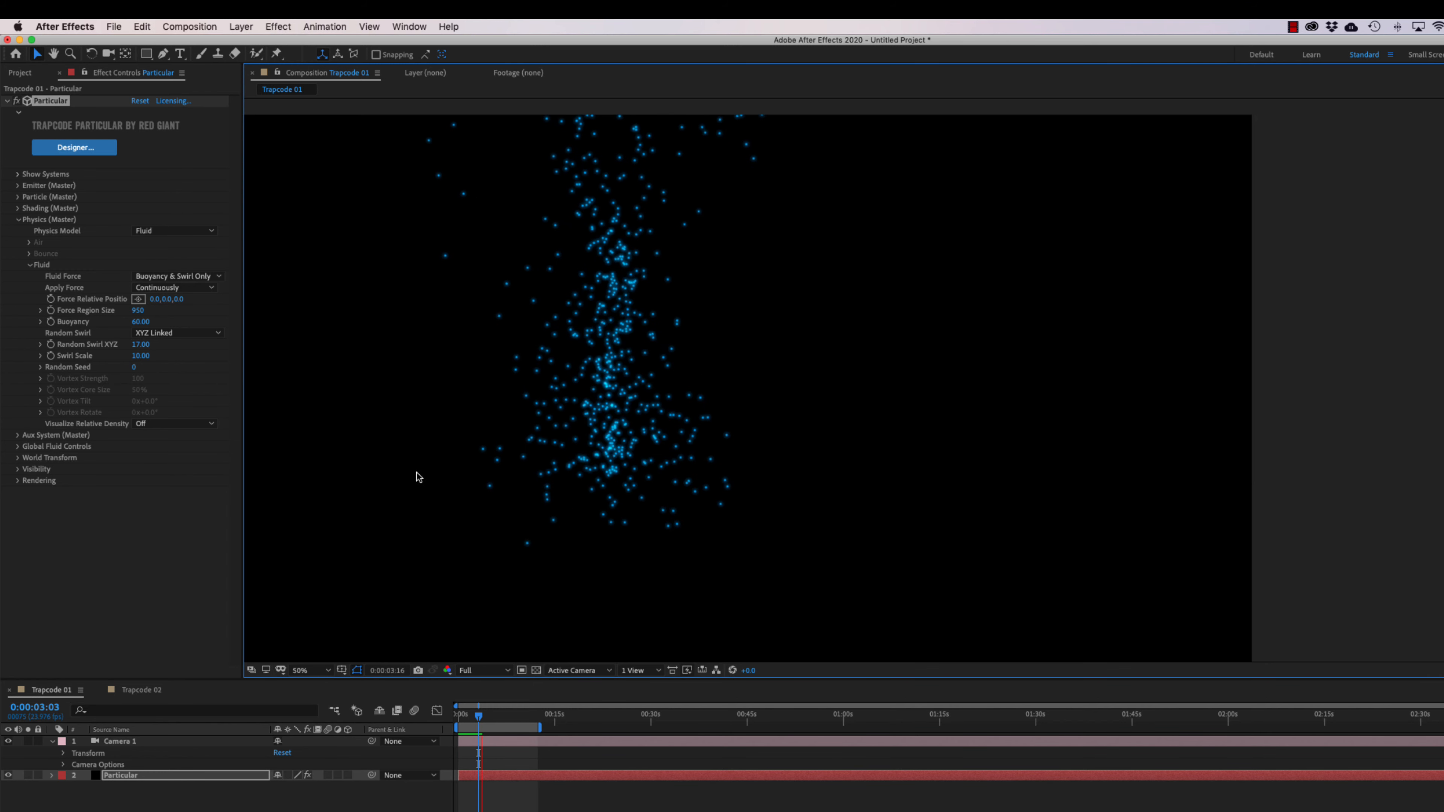
left_click(140, 321)
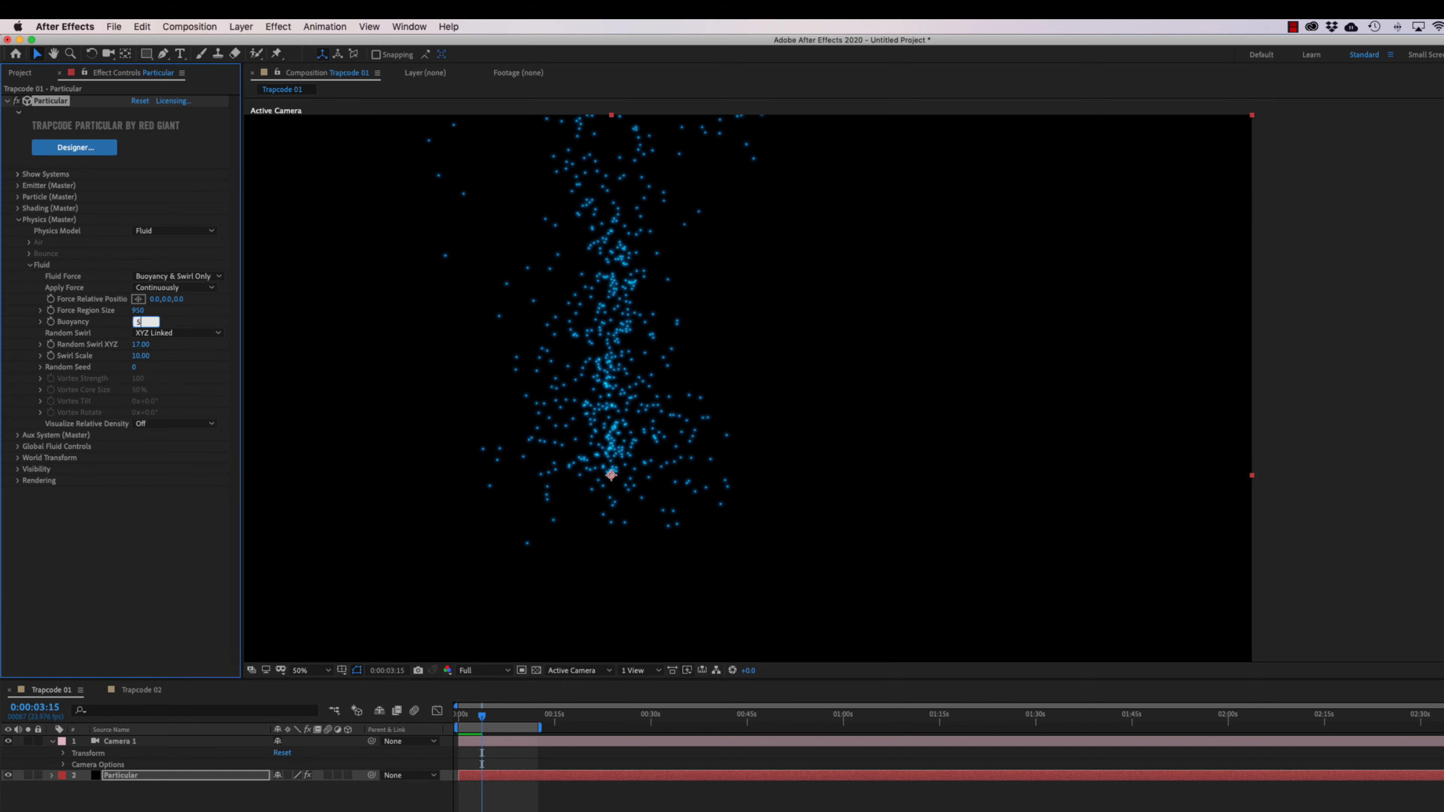
type("5")
key("Return")
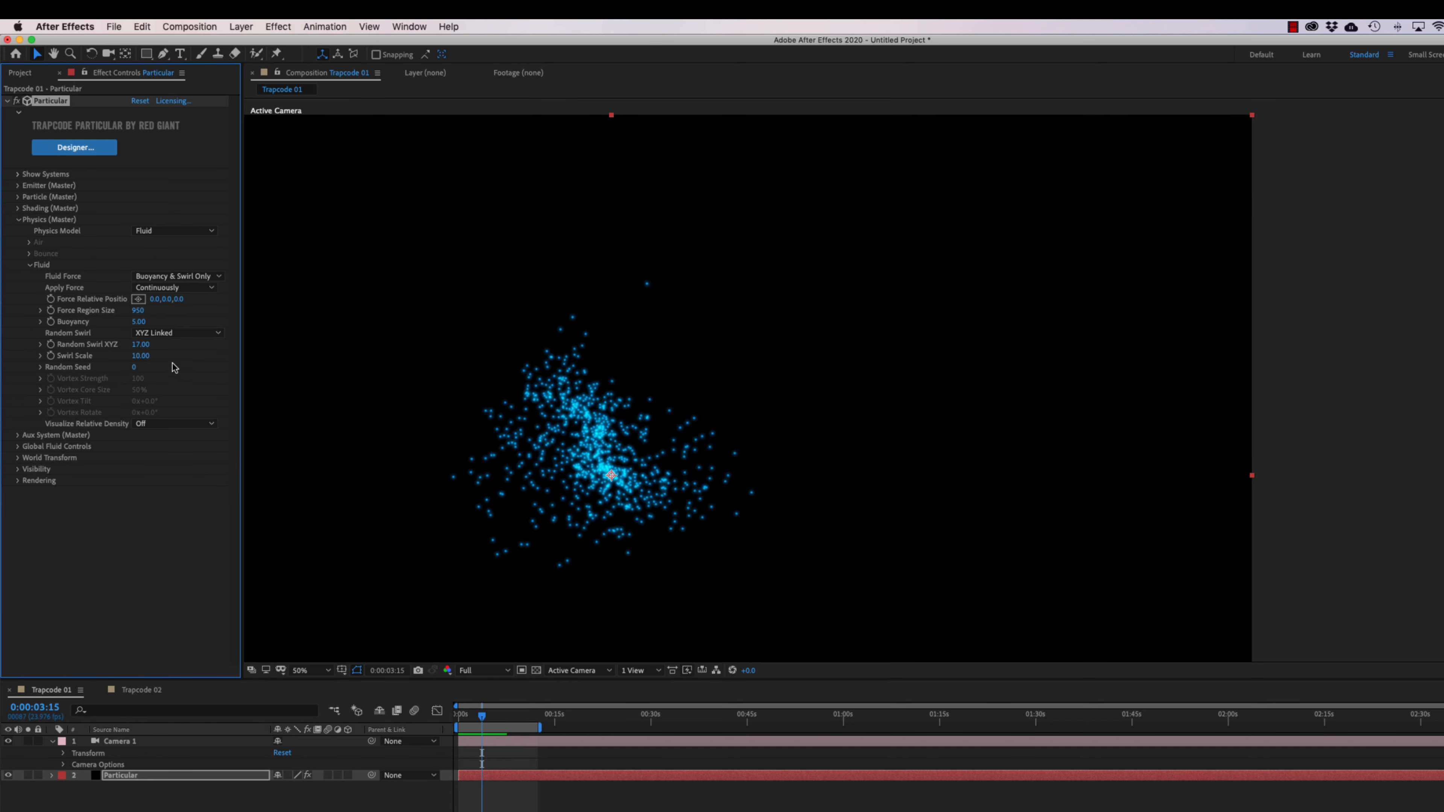
- Set the fluid's Swirl Scale to 60 and preview the resulting particle motion
left_click(141, 357)
type("60")
key("Return")
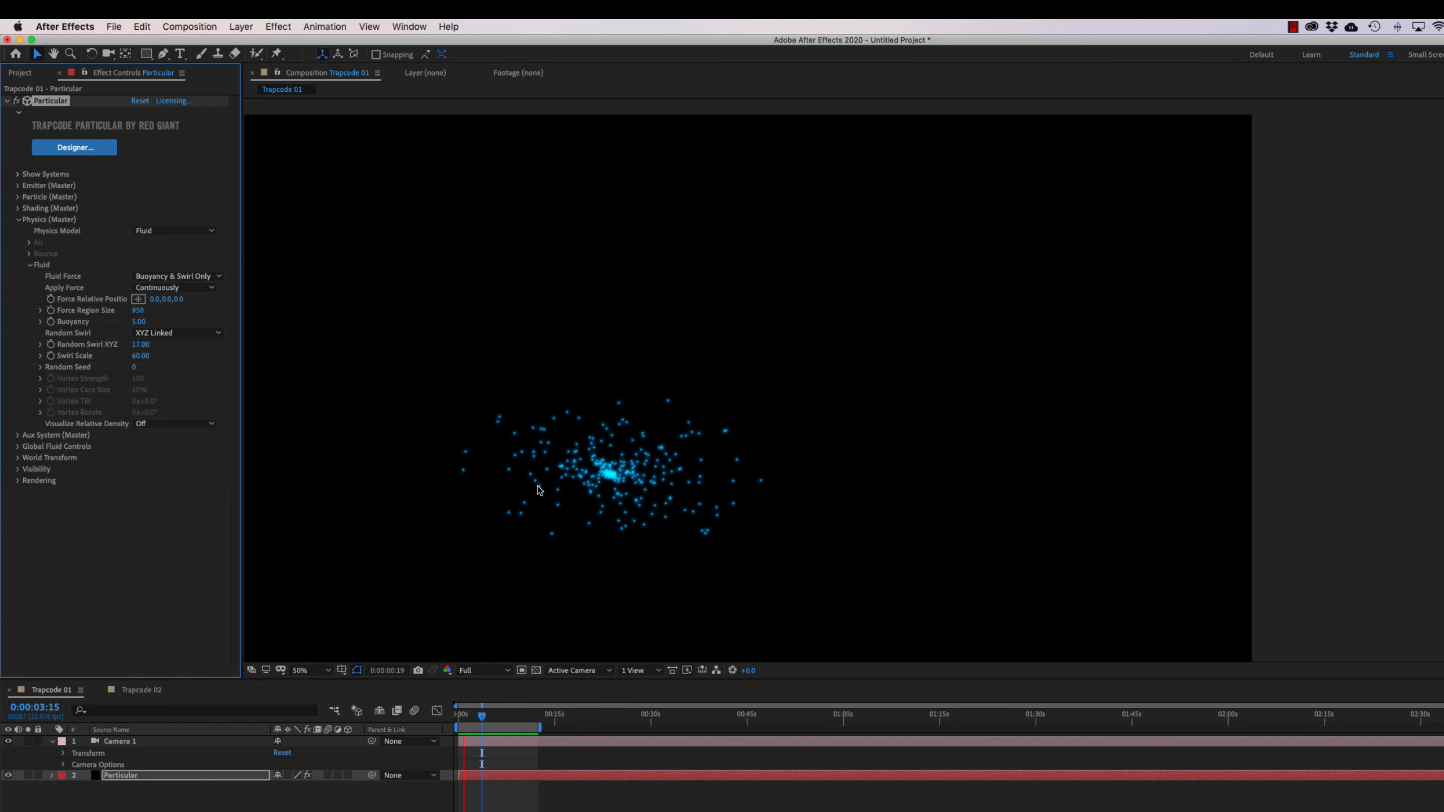
key("space")
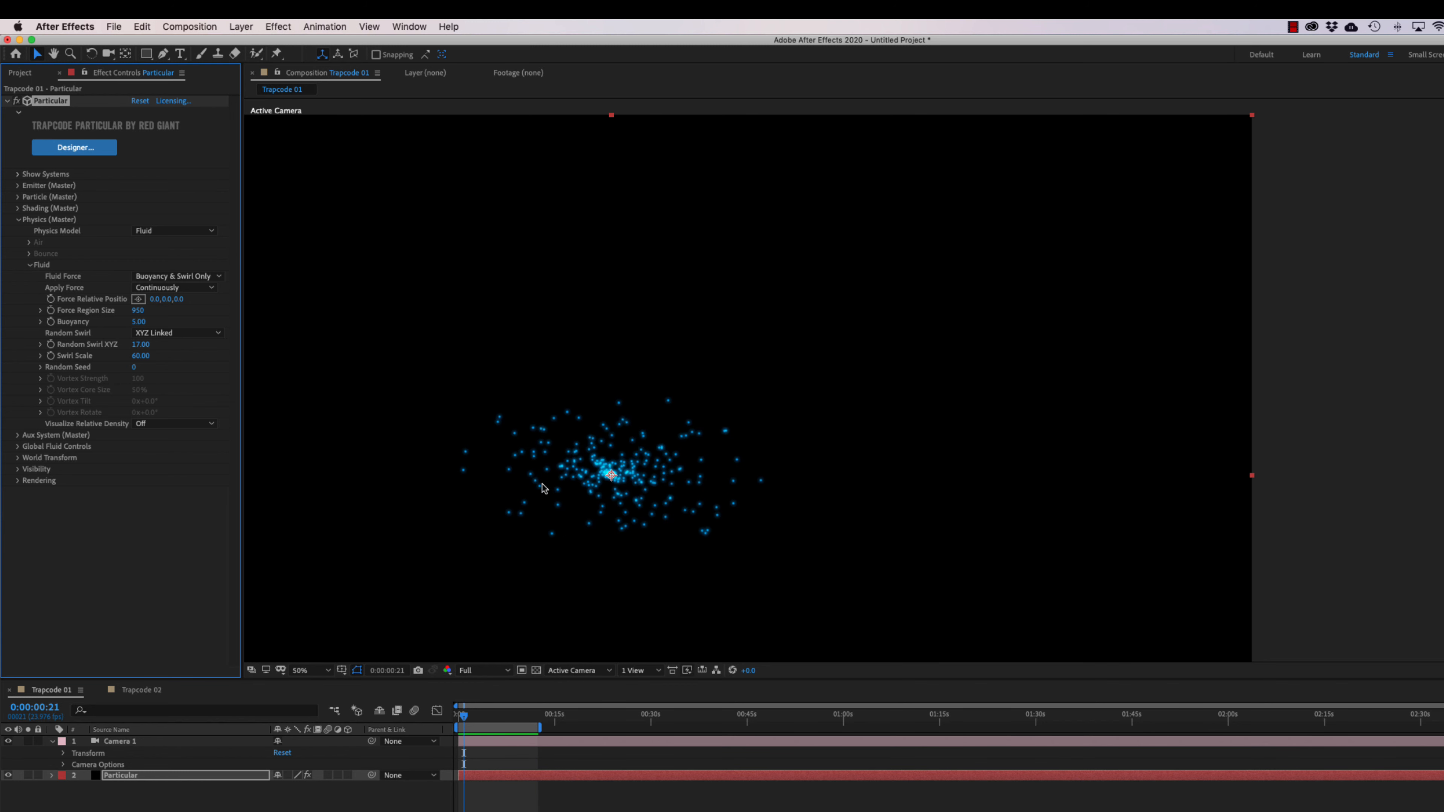
- Collapse the Physics settings and set the Aux System to emit continuously
left_click(19, 220)
left_click(19, 231)
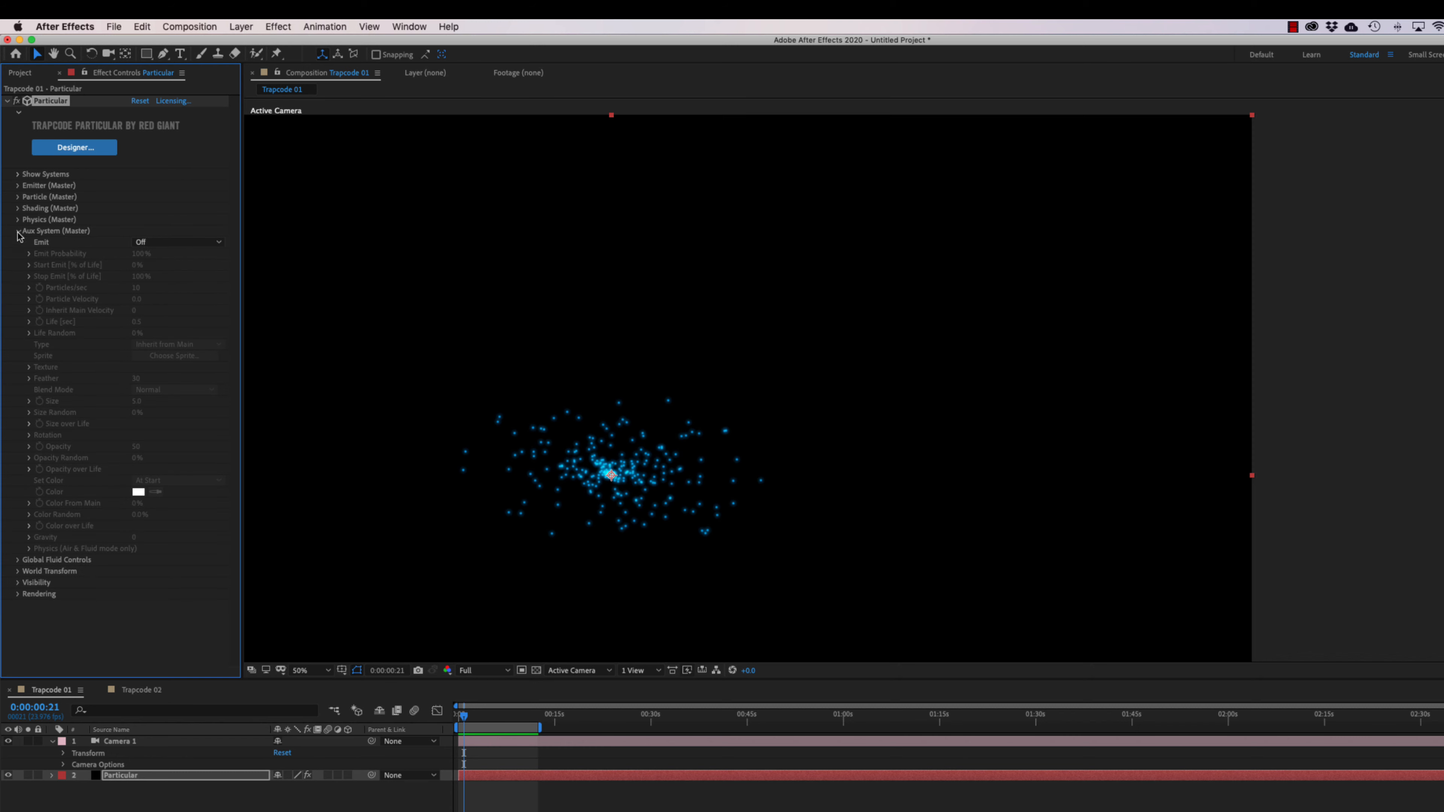
left_click(164, 243)
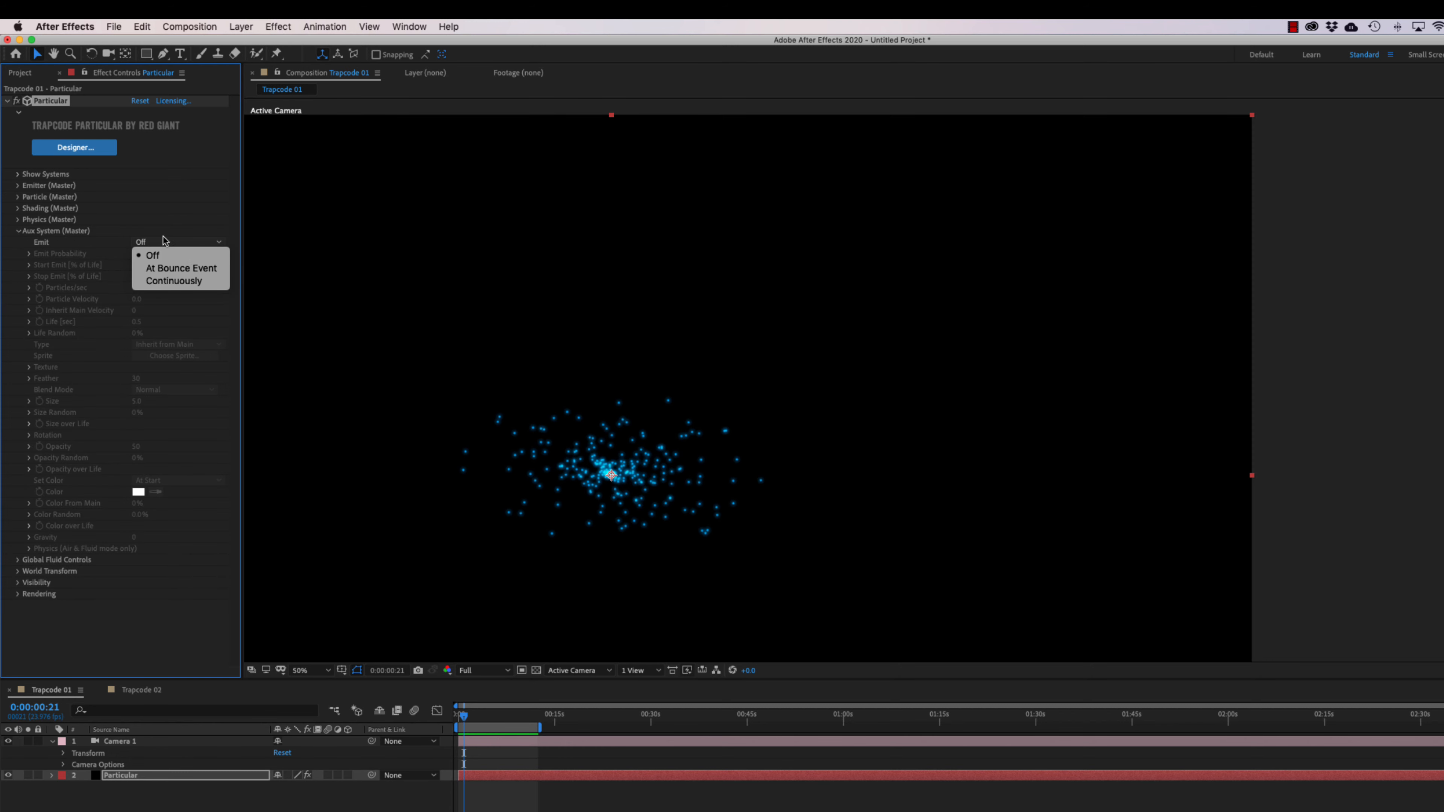
left_click(164, 240)
left_click(164, 241)
key("Escape")
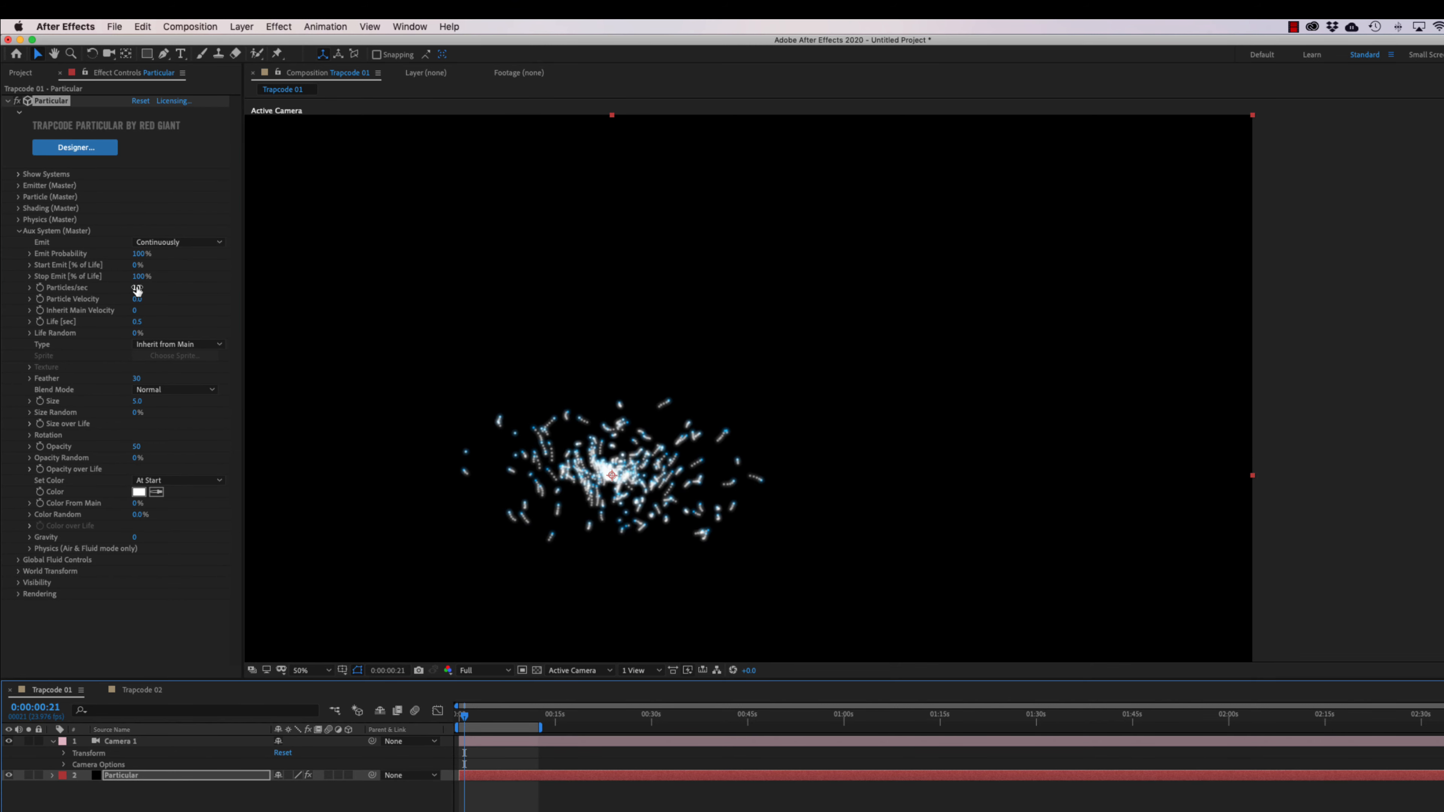
- Raise the Aux System's Particles/sec to 86
left_click(139, 287)
type("37")
key("Return")
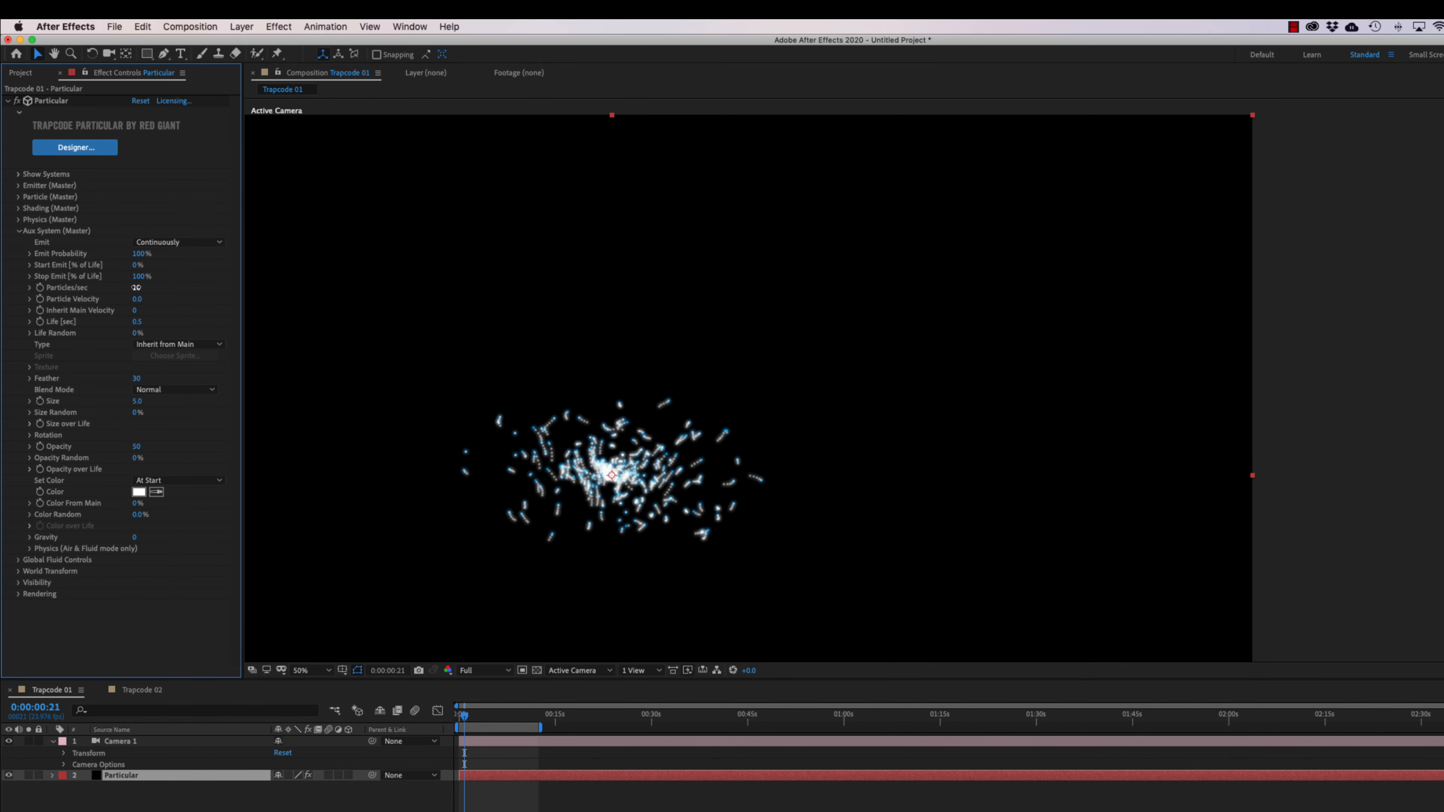
left_click_drag(152, 285, 187, 287)
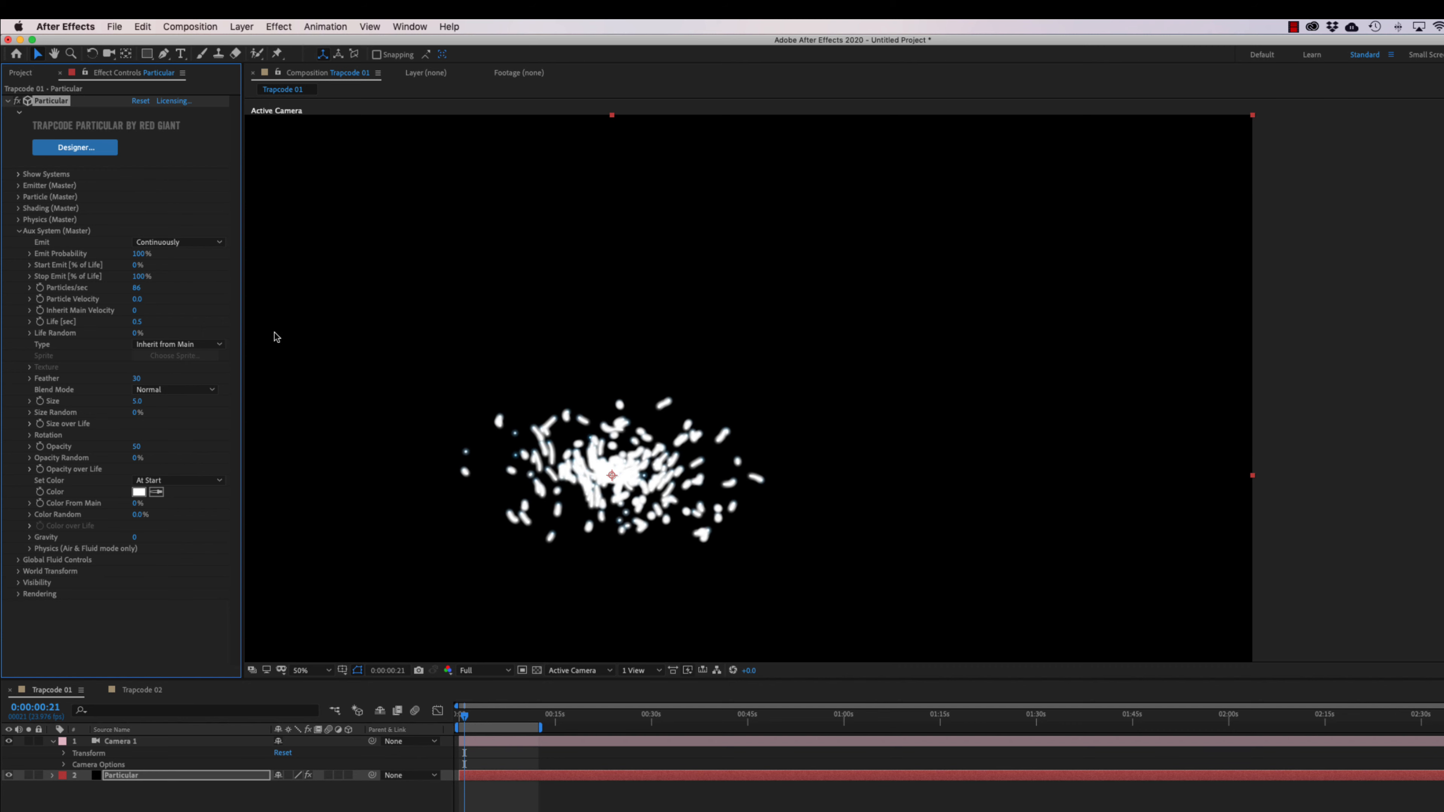
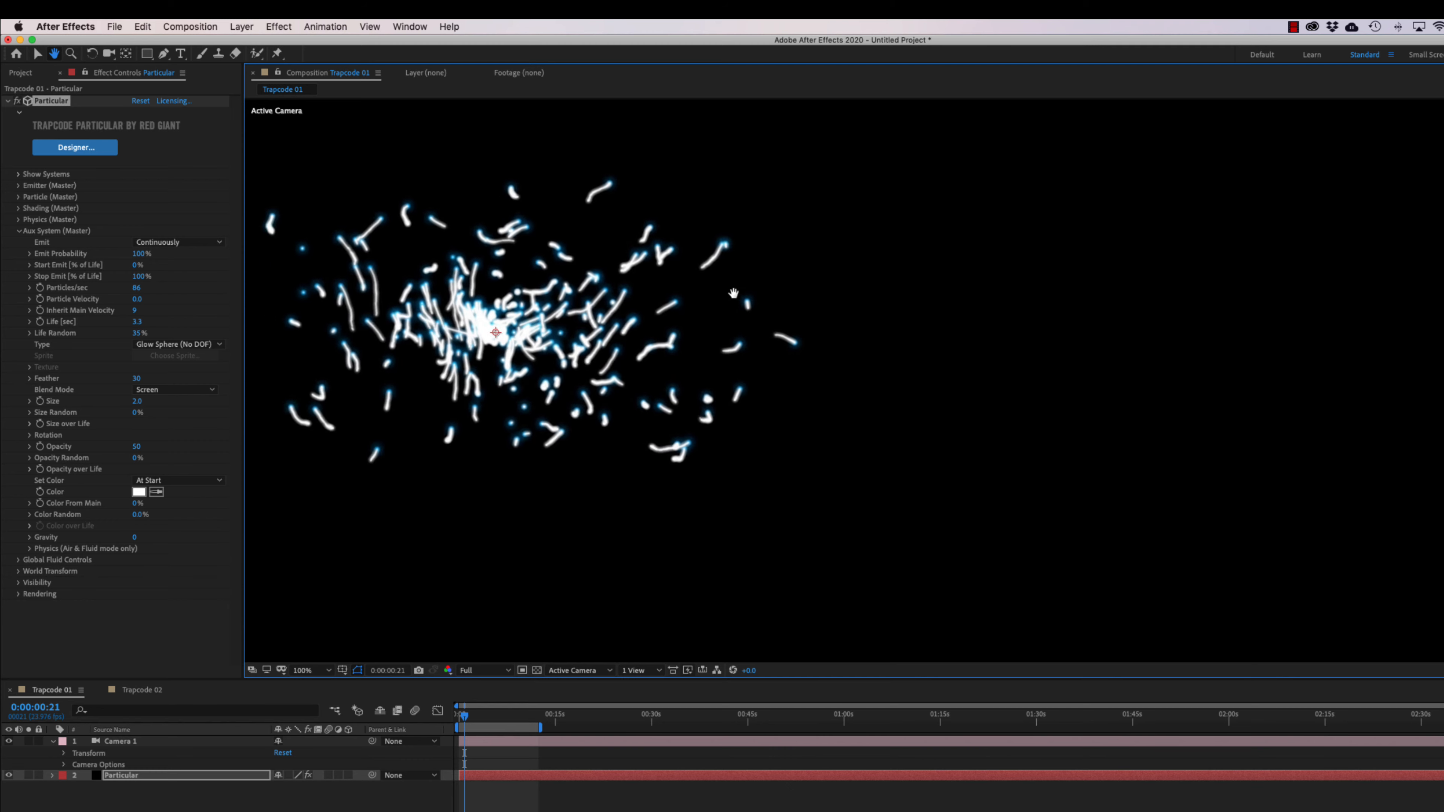
- Preview the white aux particle trails from the first frame of the composition
key("v")
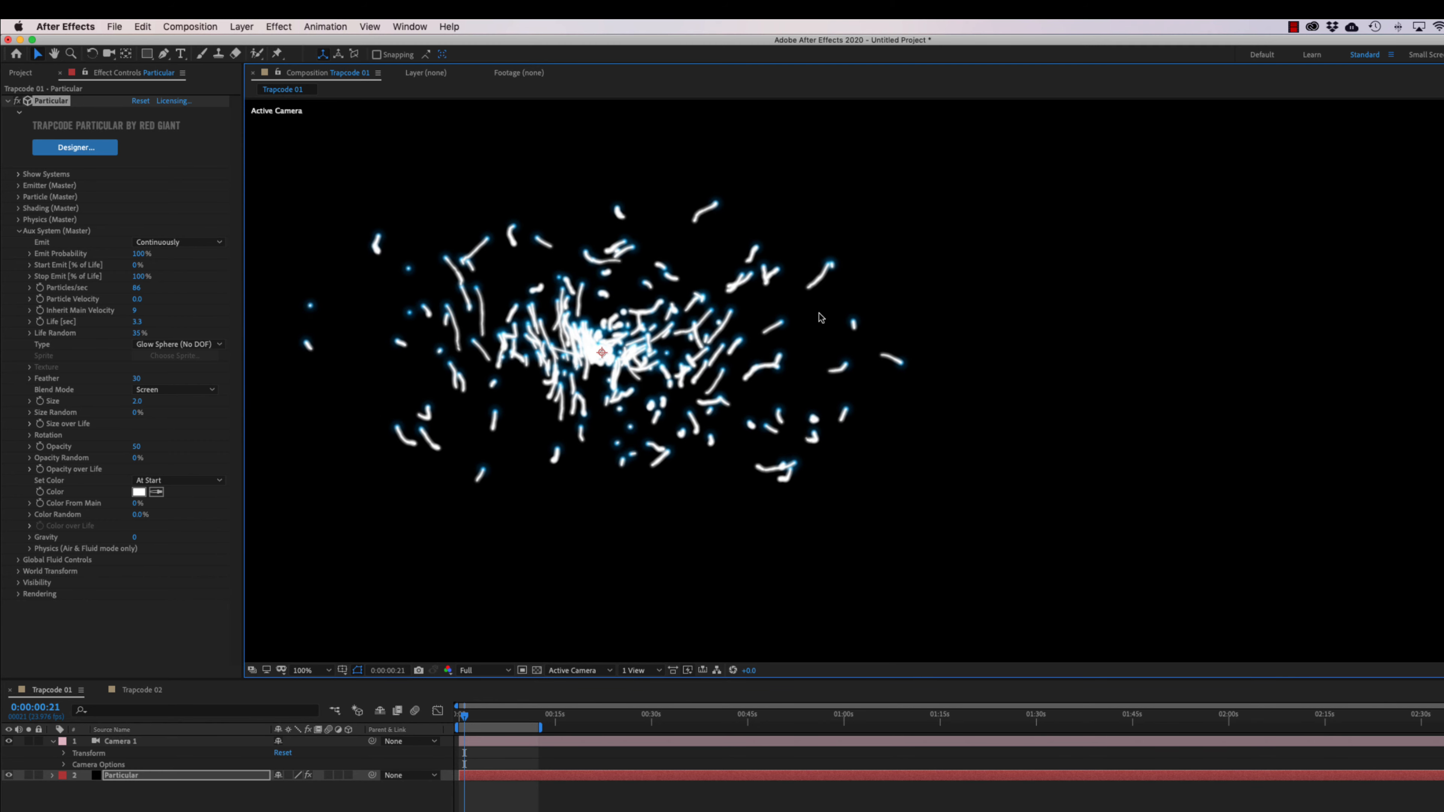
key("Home")
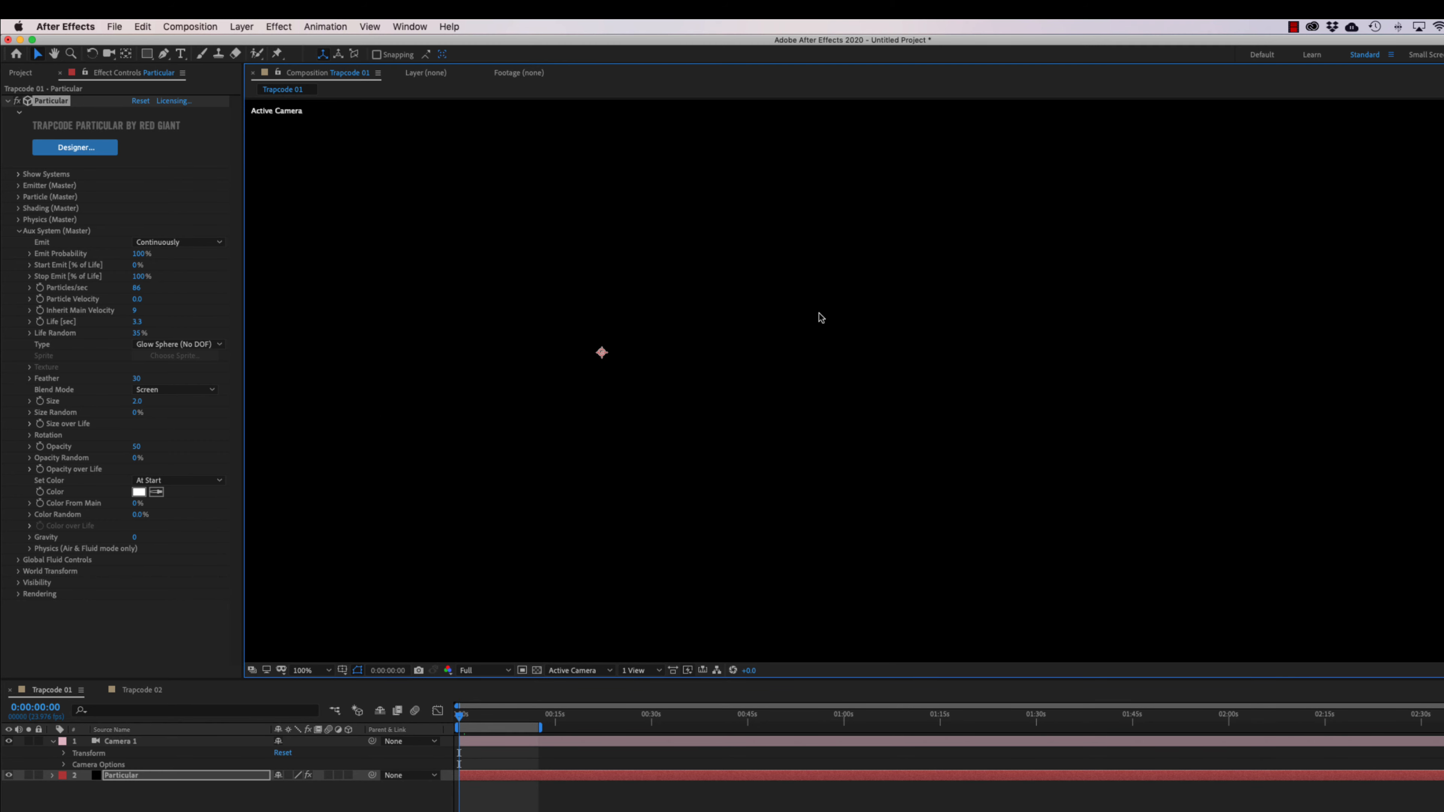
key("space")
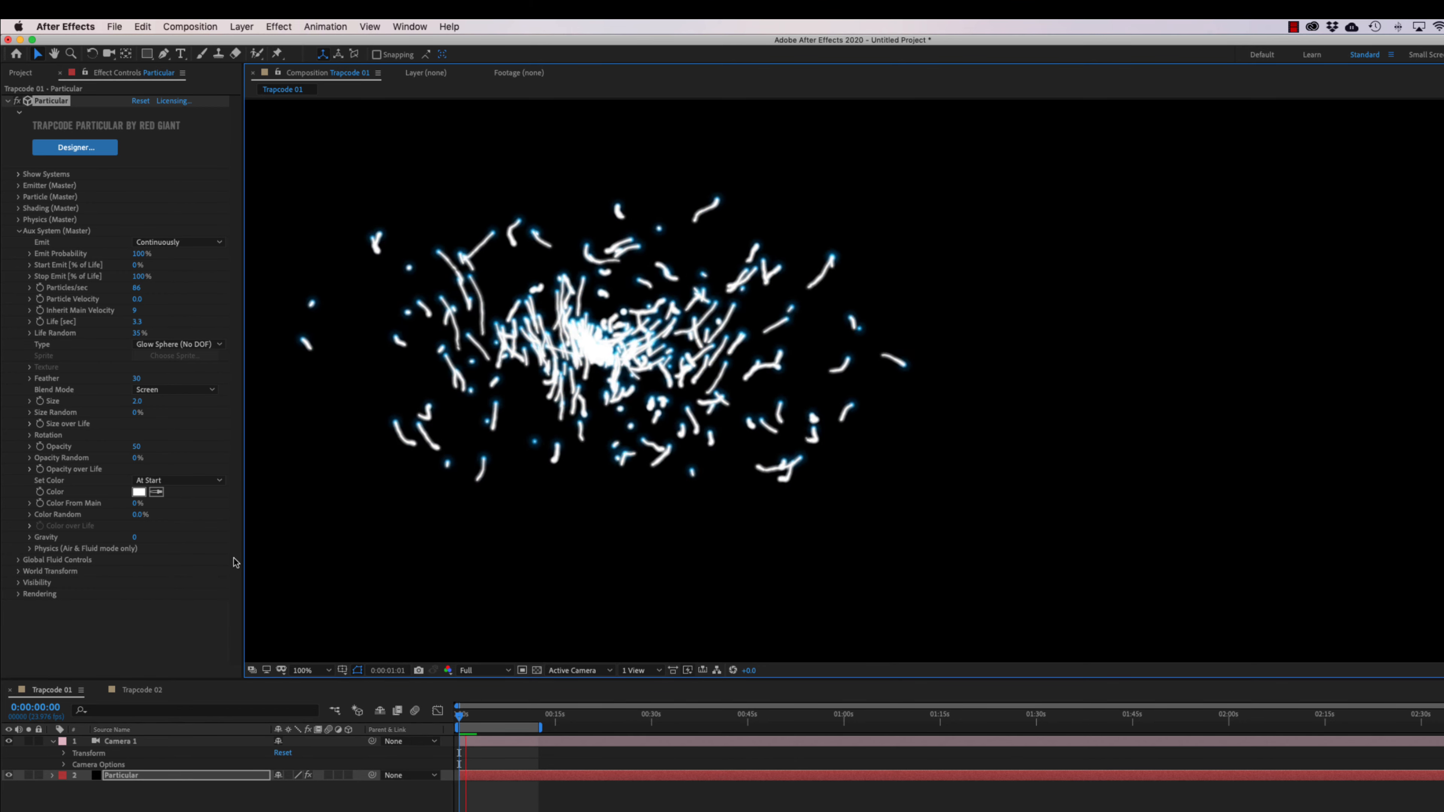
key("space")
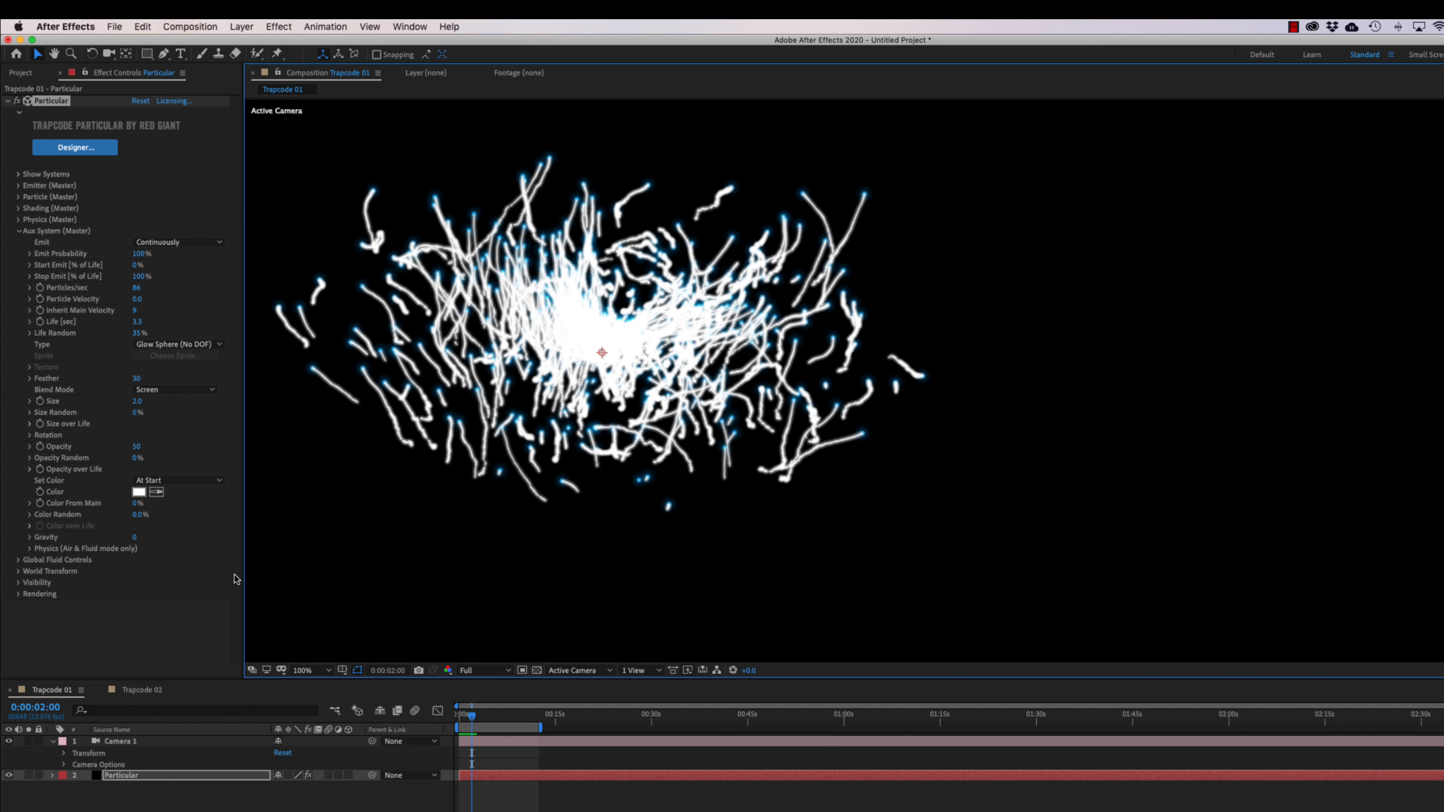
- Go to 0:00:02:09 and set the aux particles' Opacity to 28
left_click_drag(474, 720, 475, 718)
mouse_move(137, 447)
left_mouse_down()
mouse_move(117, 445)
mouse_move(137, 449)
left_mouse_up()
left_click(137, 448)
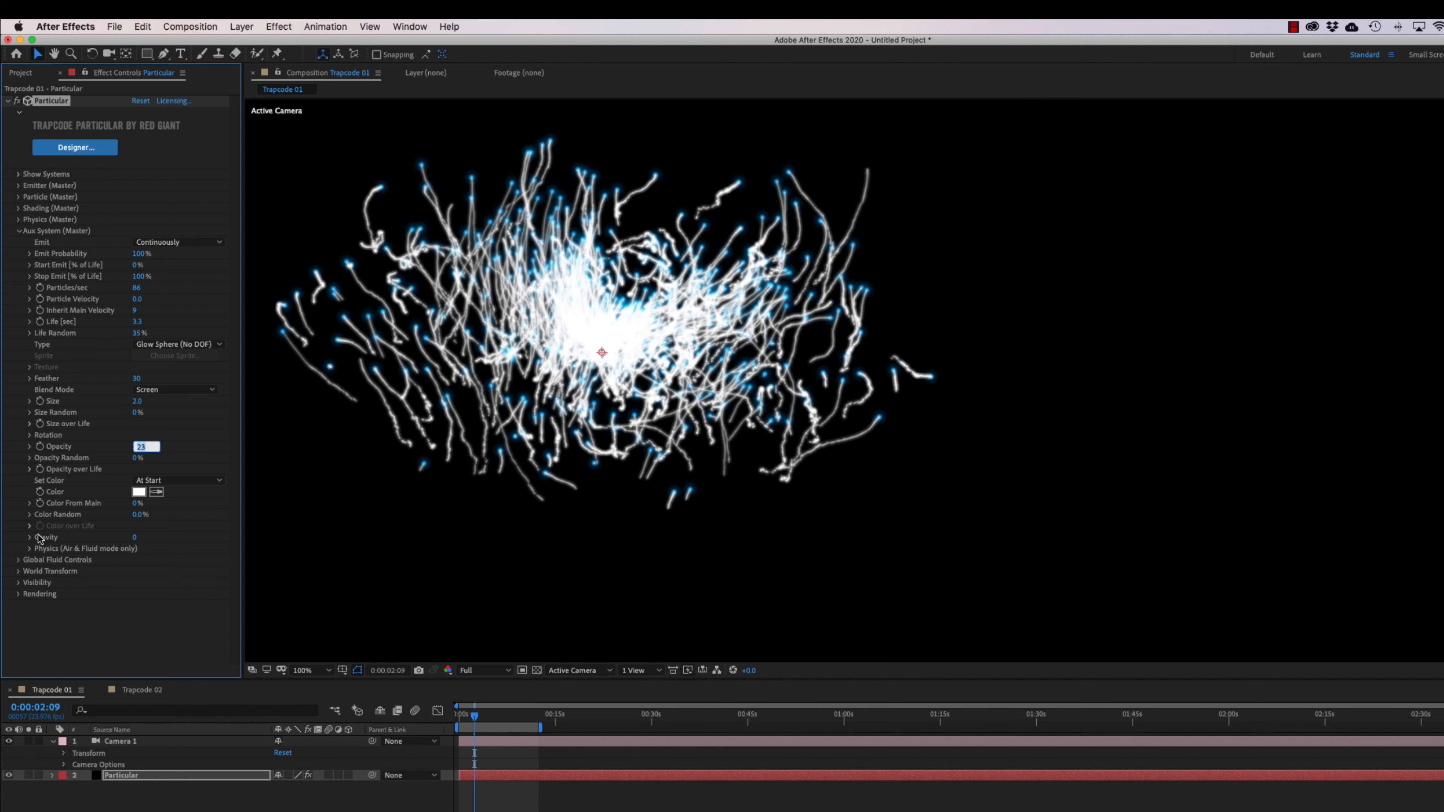
type("28")
key("Return")
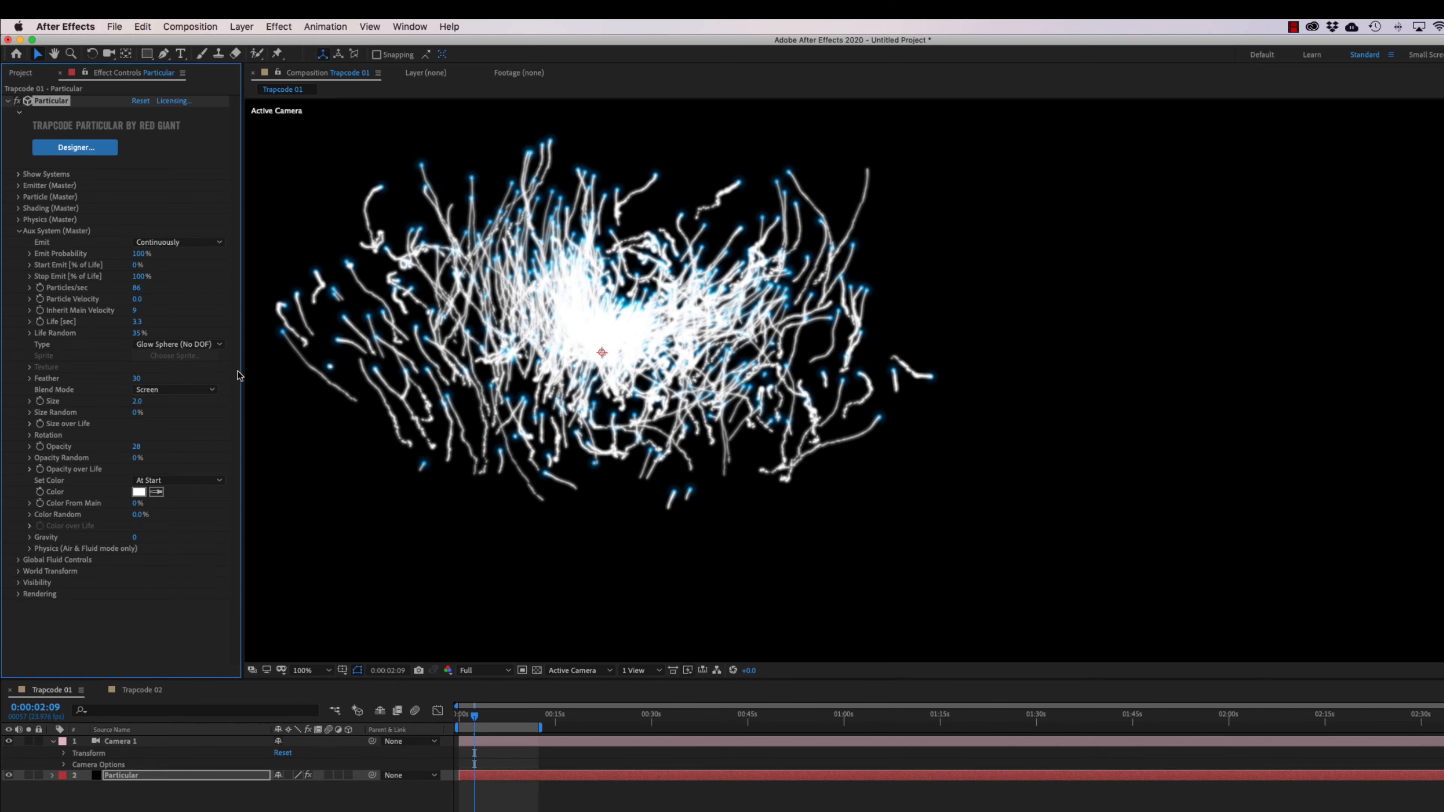
- Set the aux particles' Set Color option to Over Life and expose the full Color over Life ramp
left_click(164, 480)
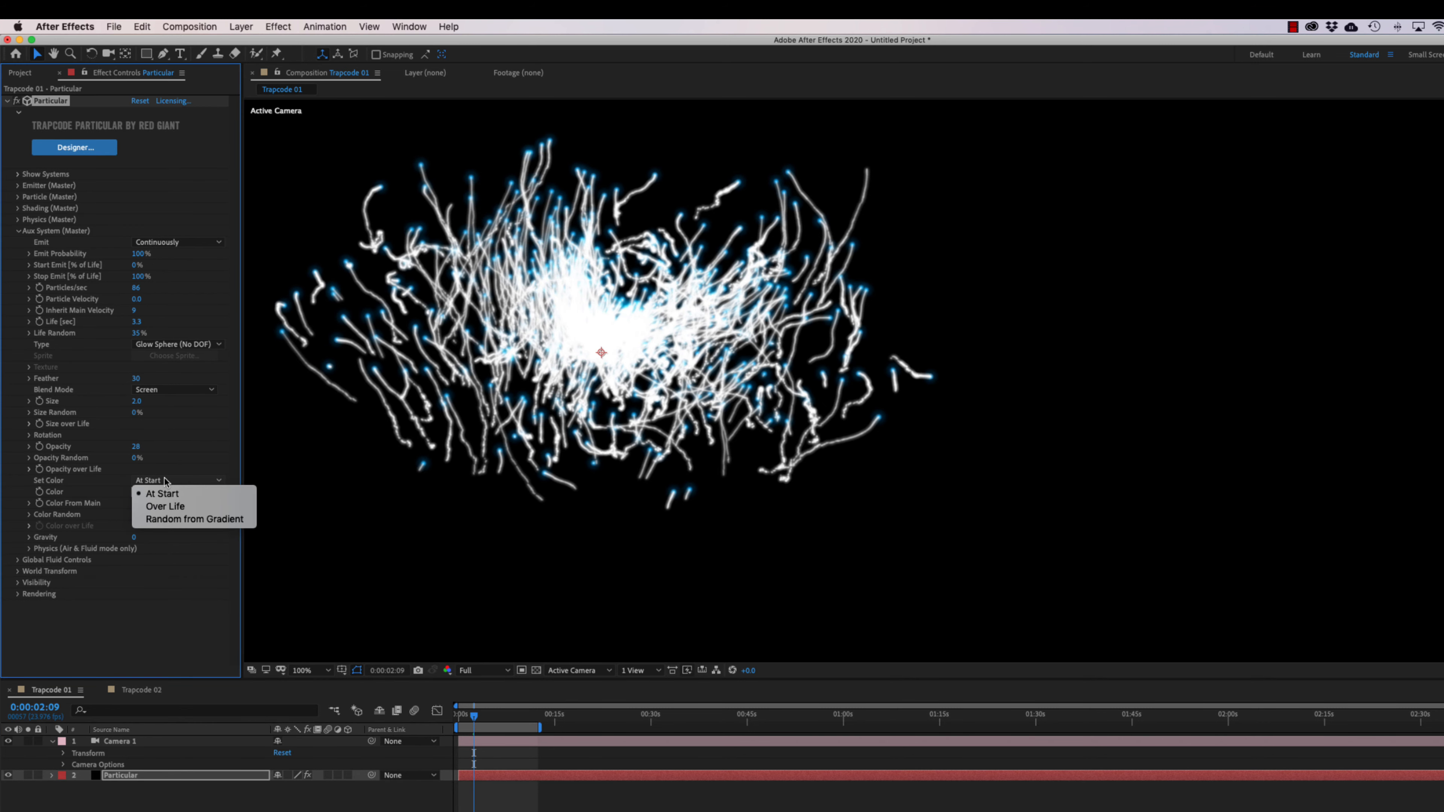
left_click(165, 506)
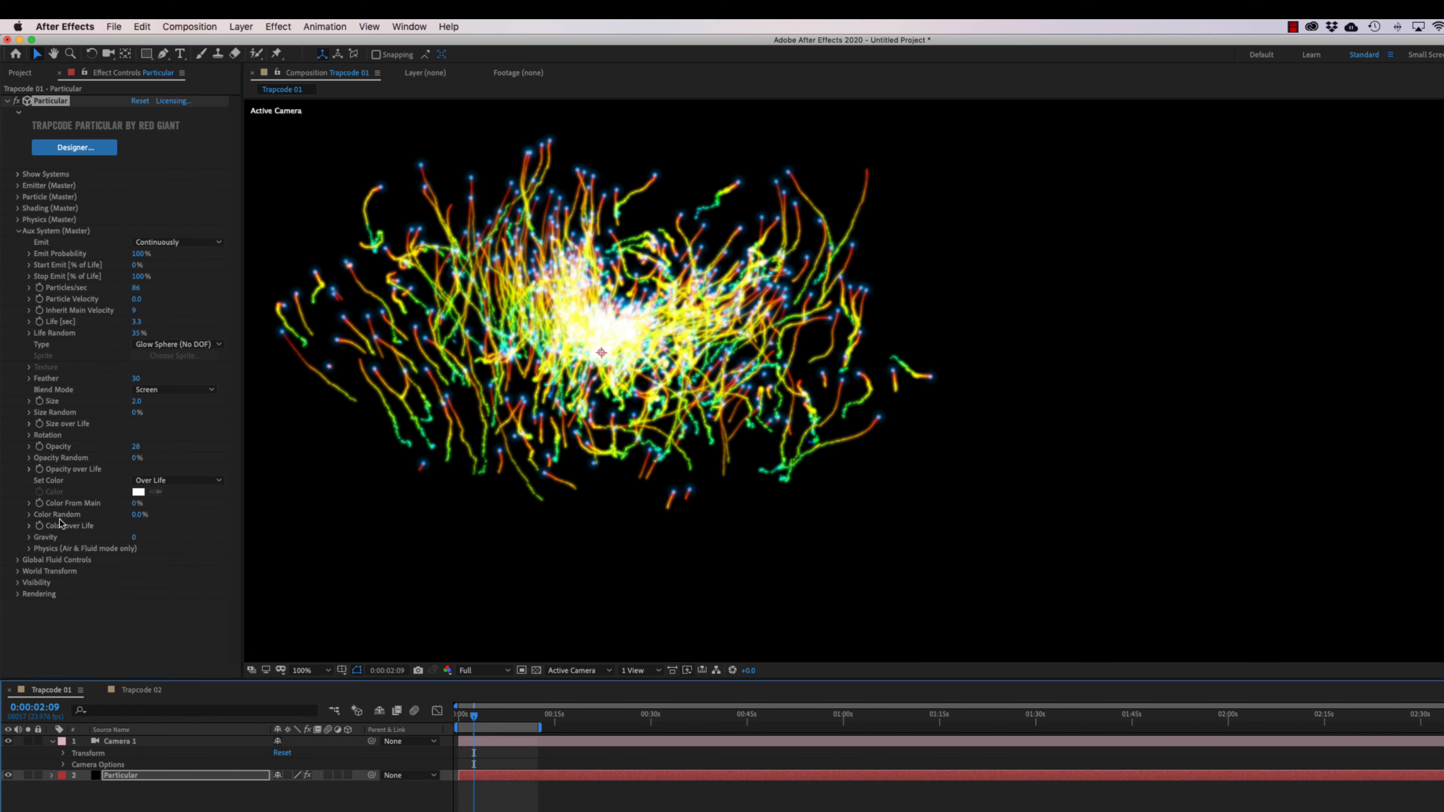
left_click(30, 526)
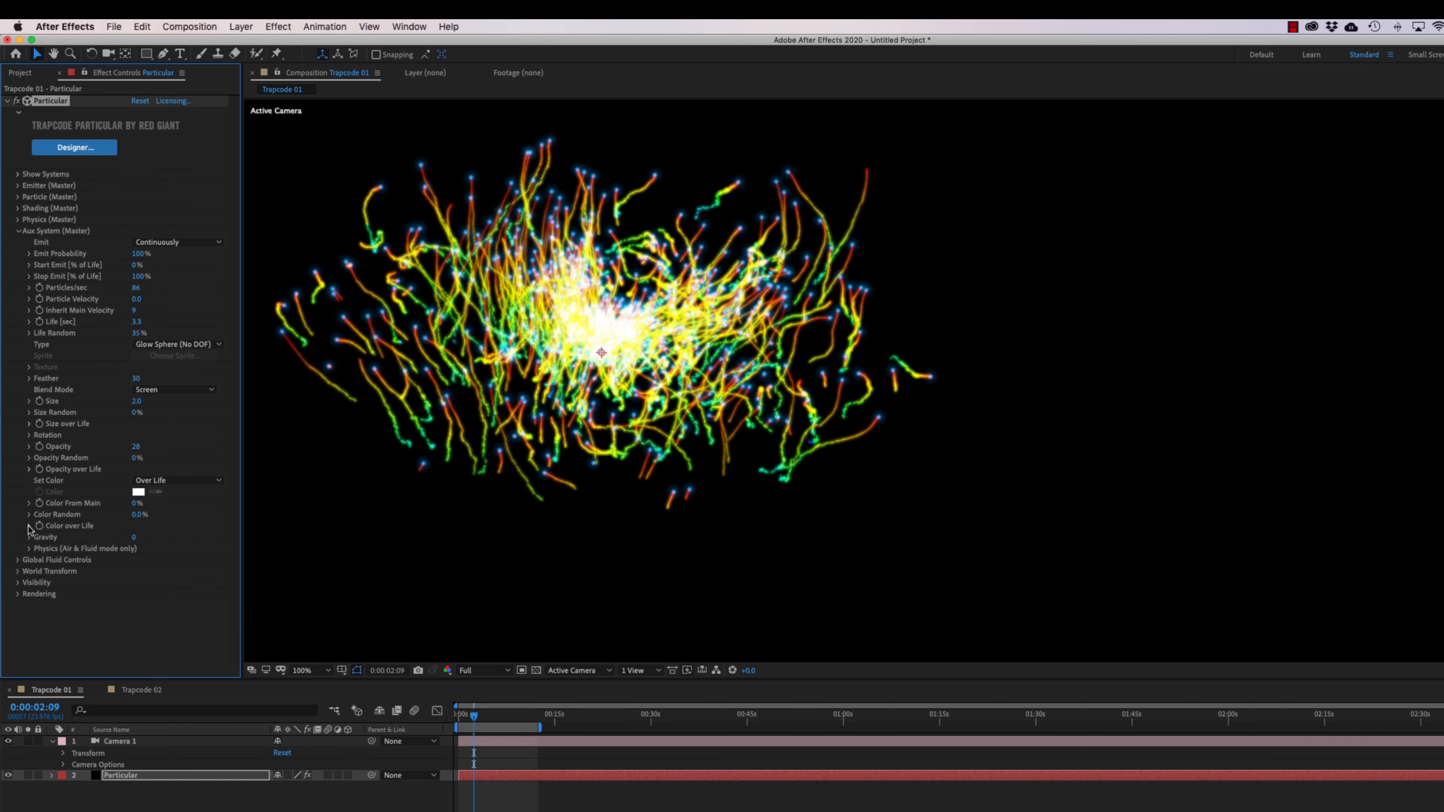
left_click_drag(234, 567, 237, 633)
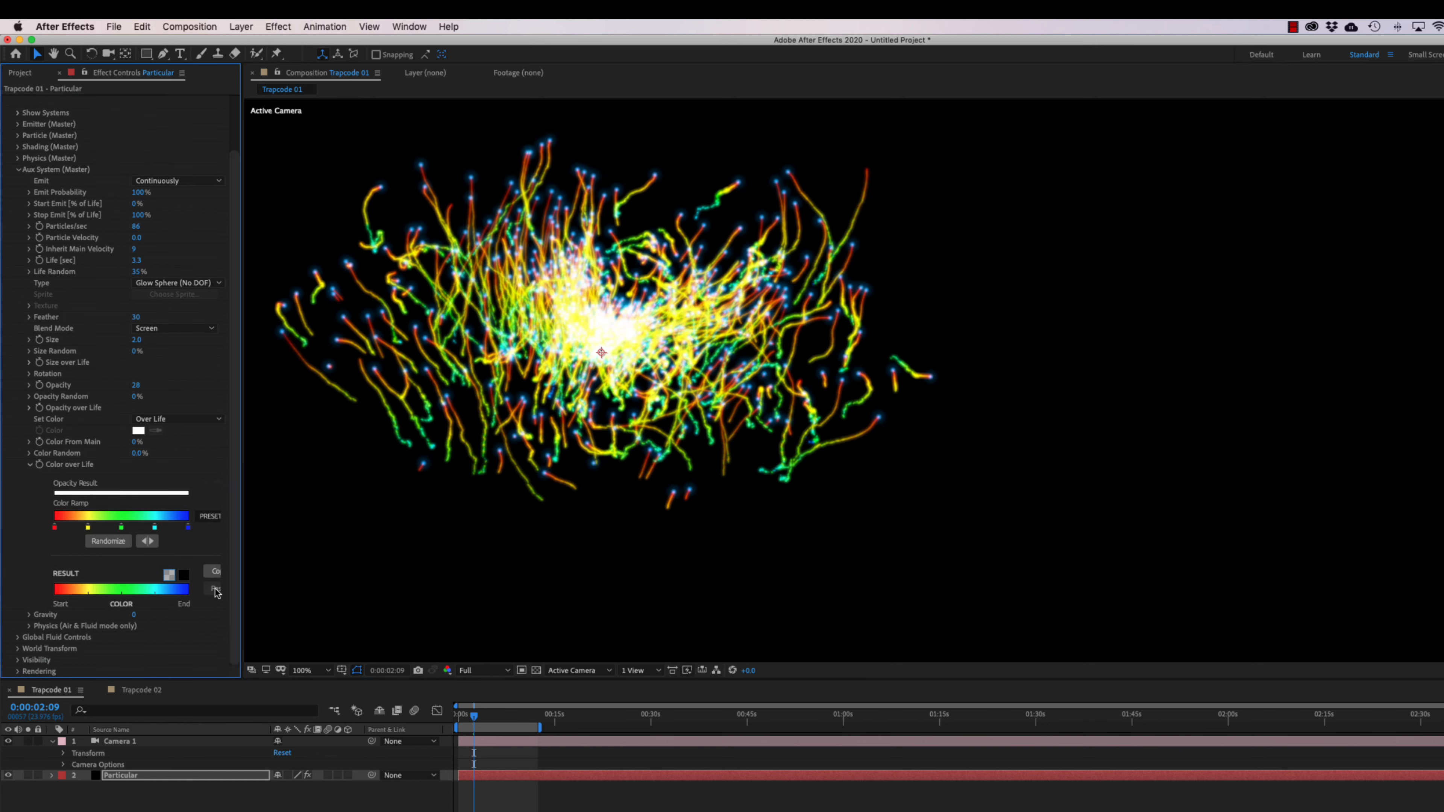
left_click_drag(241, 555, 304, 545)
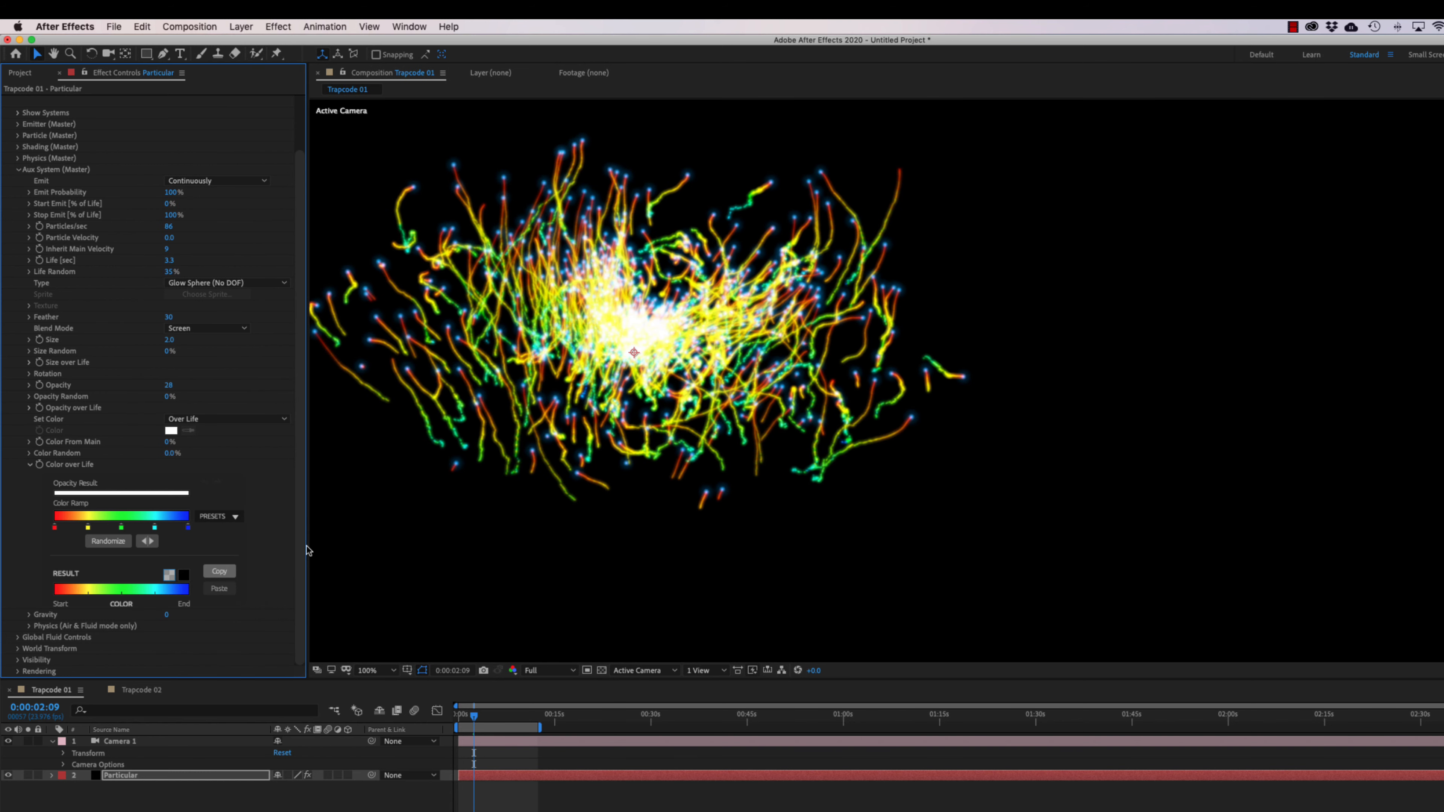
- Apply the black-to-purple-to-white preset to the aux color ramp and remove its middle purple stop
left_click(234, 518)
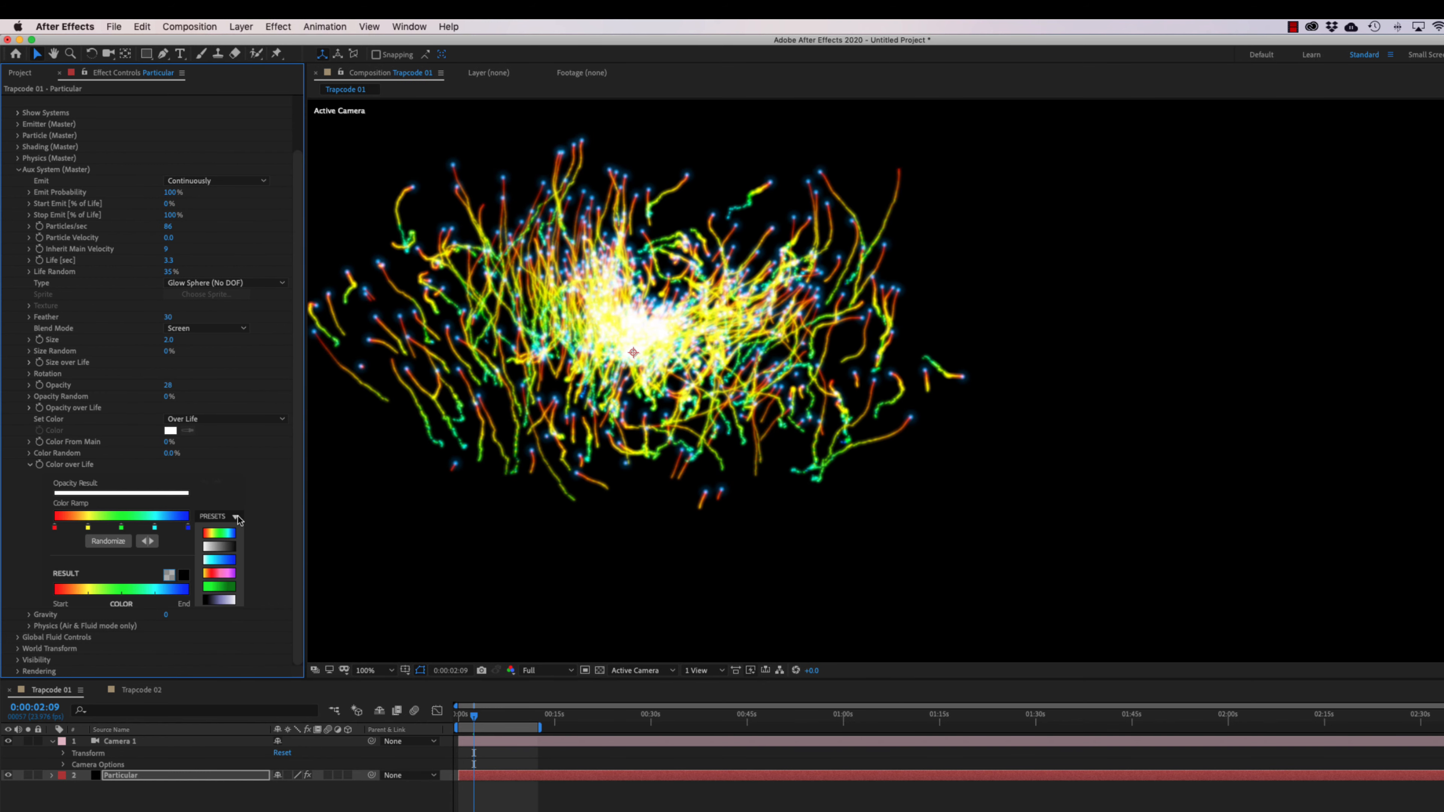
left_click(220, 600)
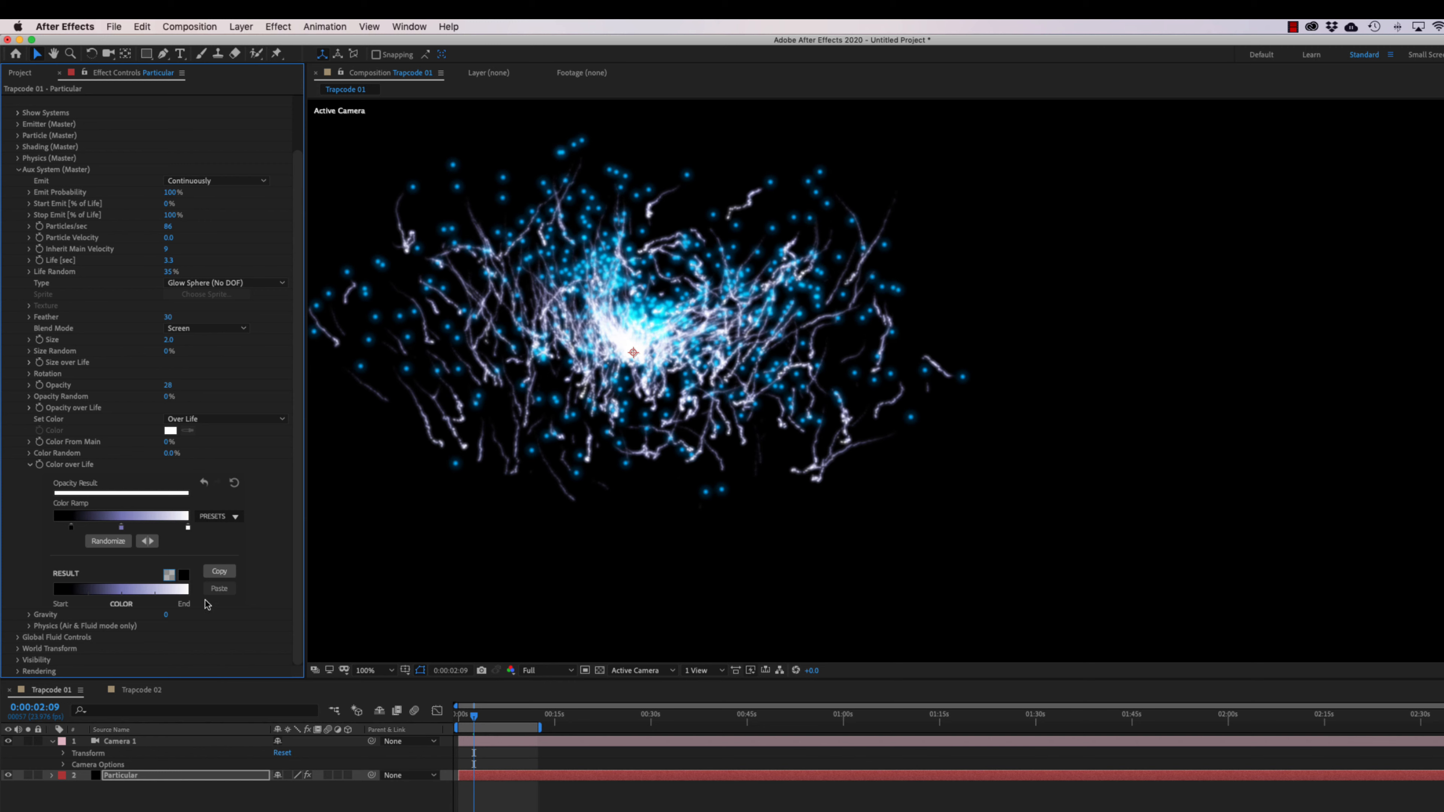
left_click_drag(67, 531, 124, 563)
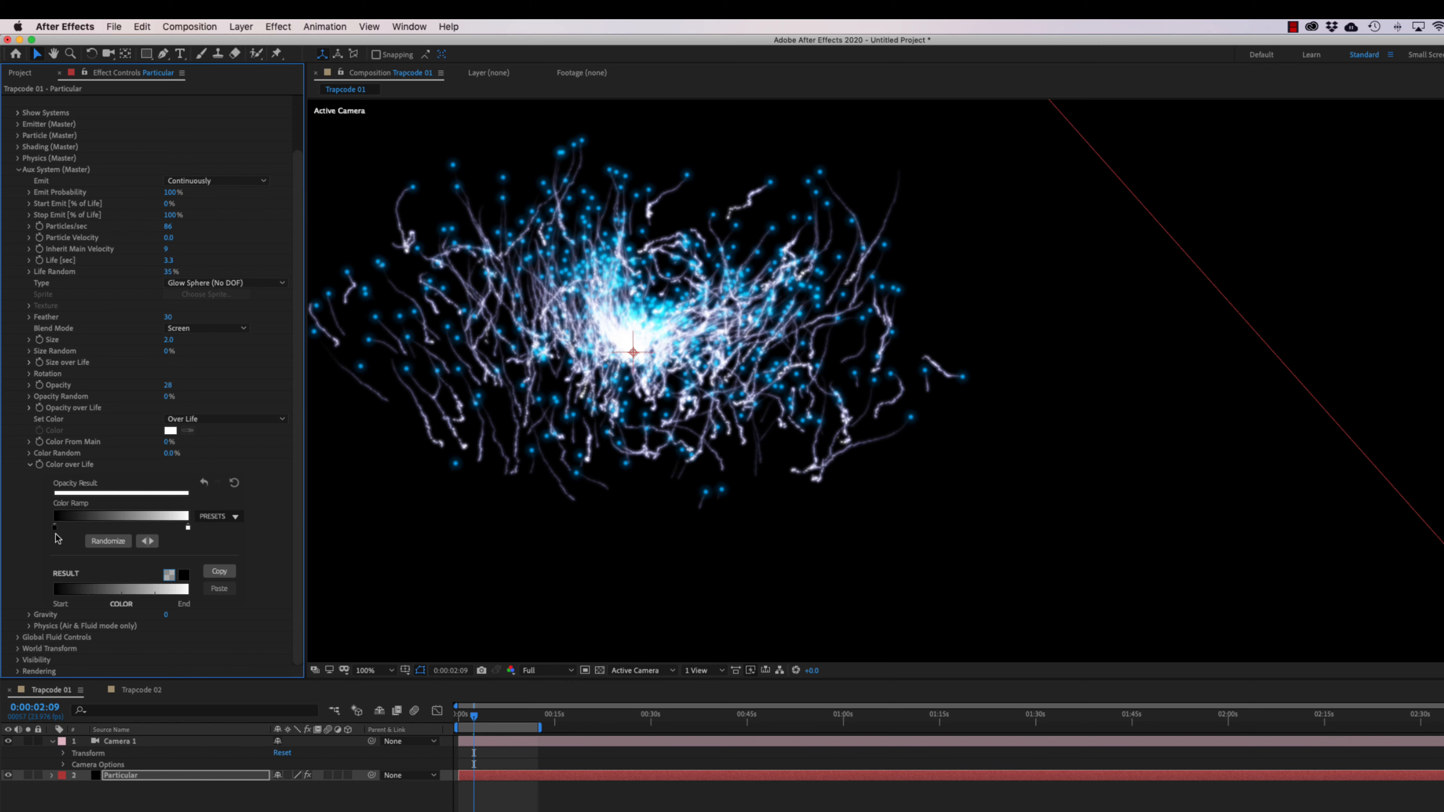
- Recolor the black starting stop of the aux color ramp to bright blue 0099FF
double_click(55, 528)
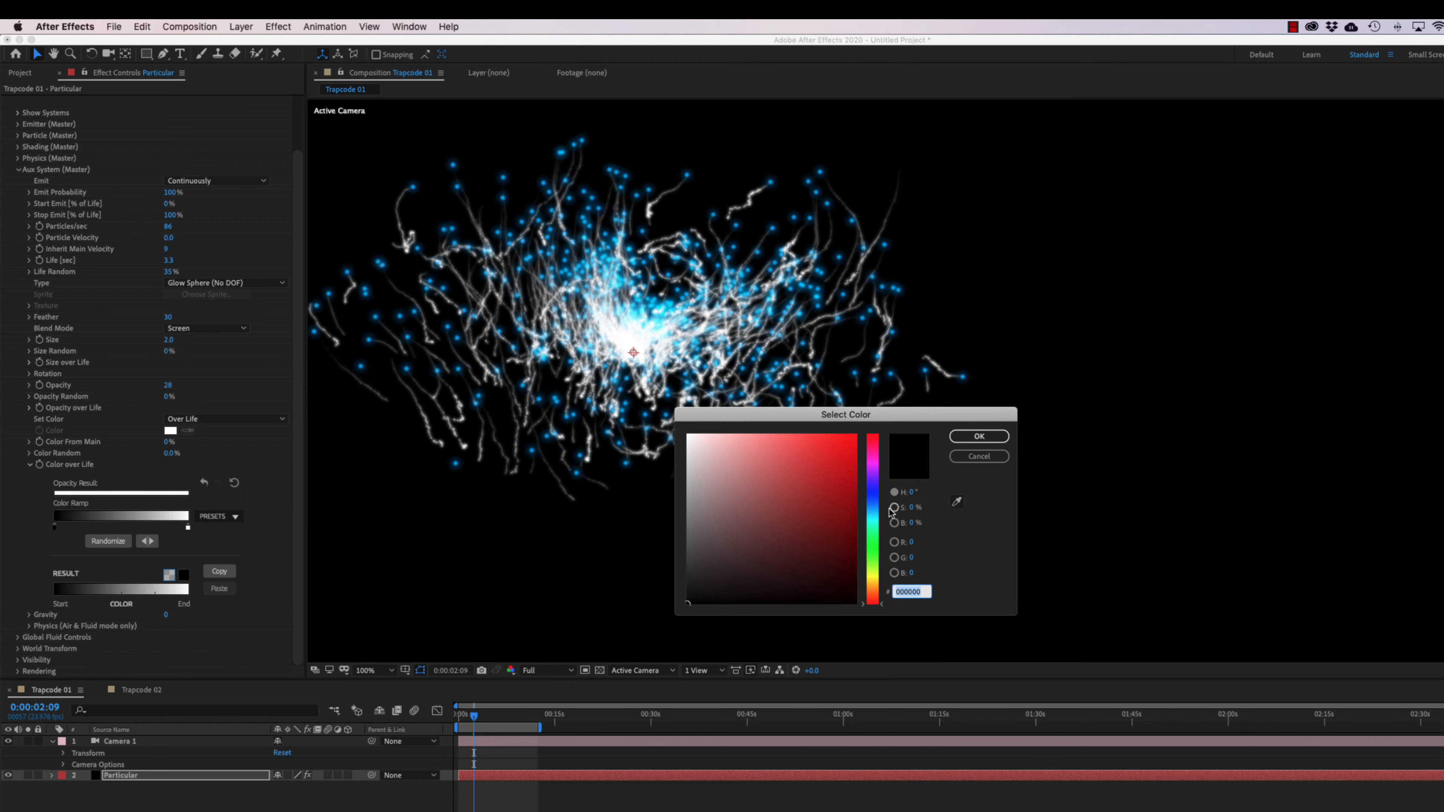
left_click(878, 500)
left_click_drag(885, 500, 885, 512)
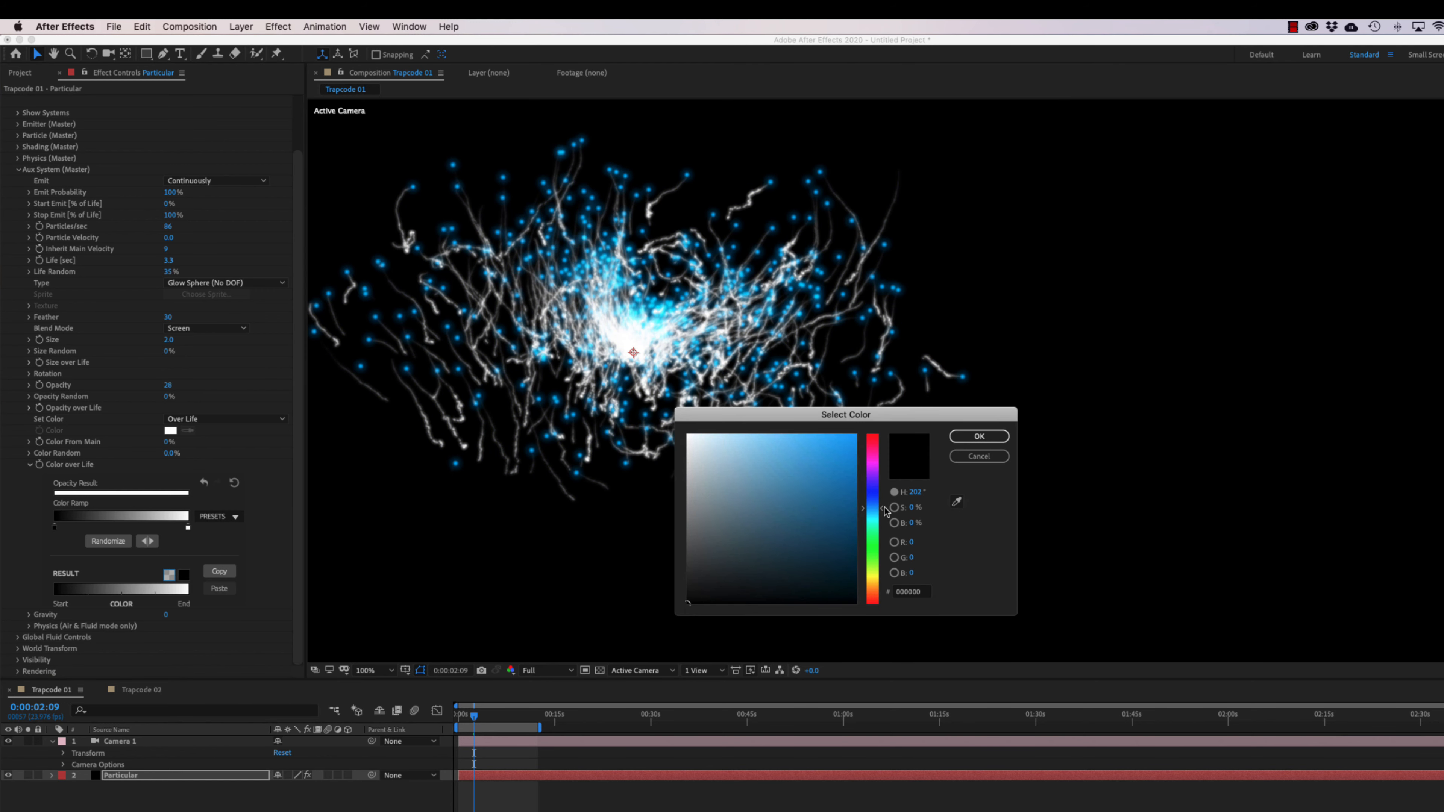
left_click(837, 466)
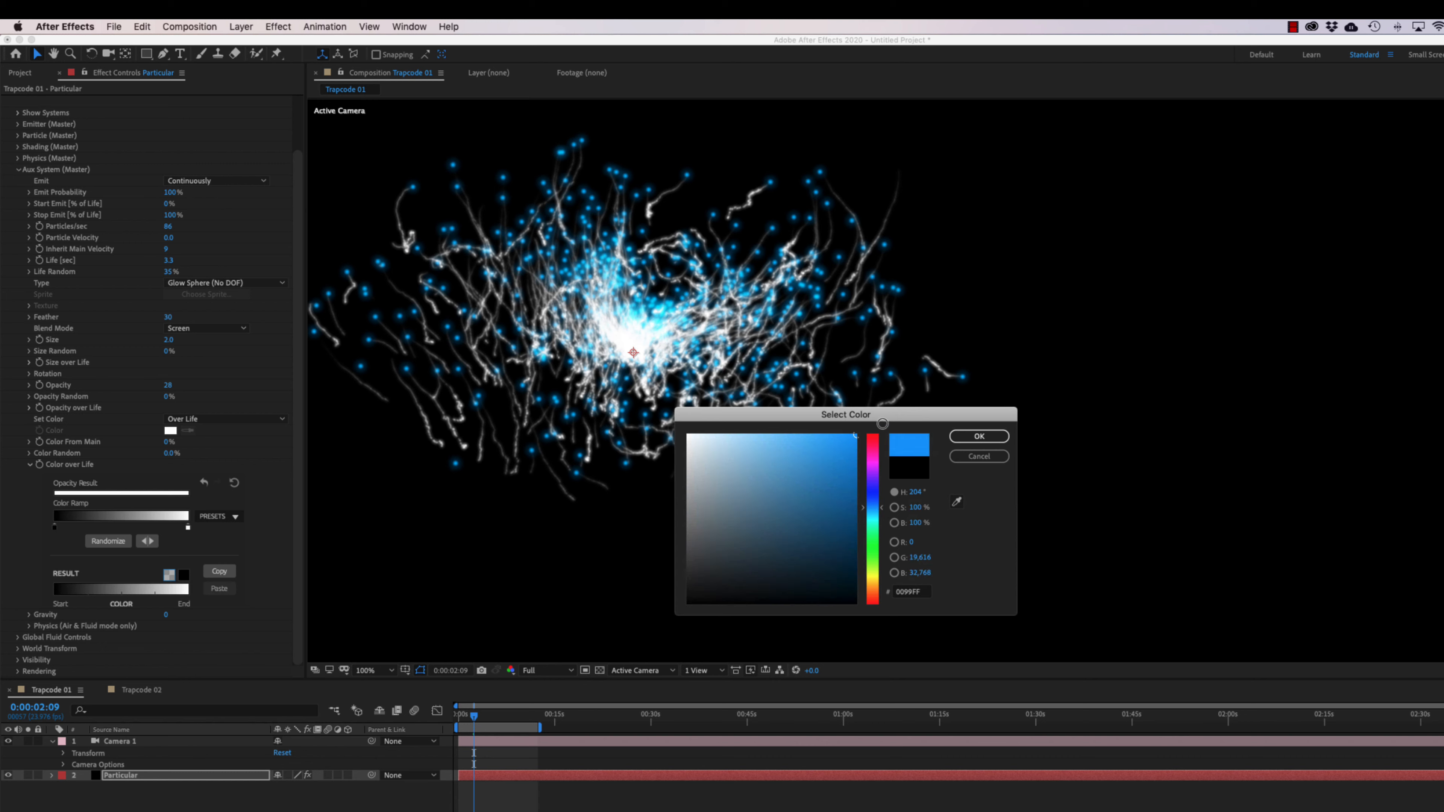
left_click(988, 437)
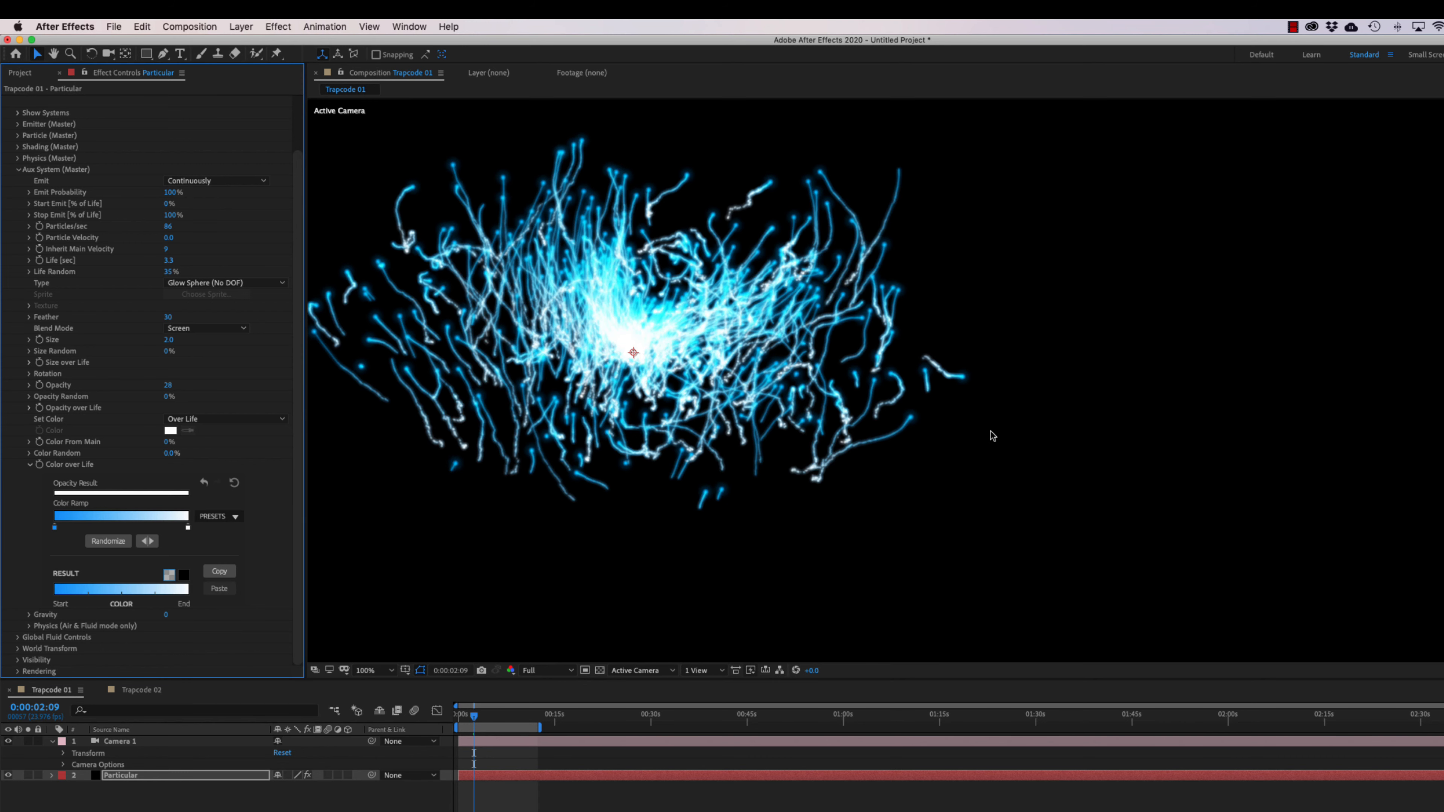
- Move the ramp's white end stop to about a quarter of the particle life and recolor it dark grey
scroll(153, 512, "up", 3)
left_click_drag(188, 589, 85, 589)
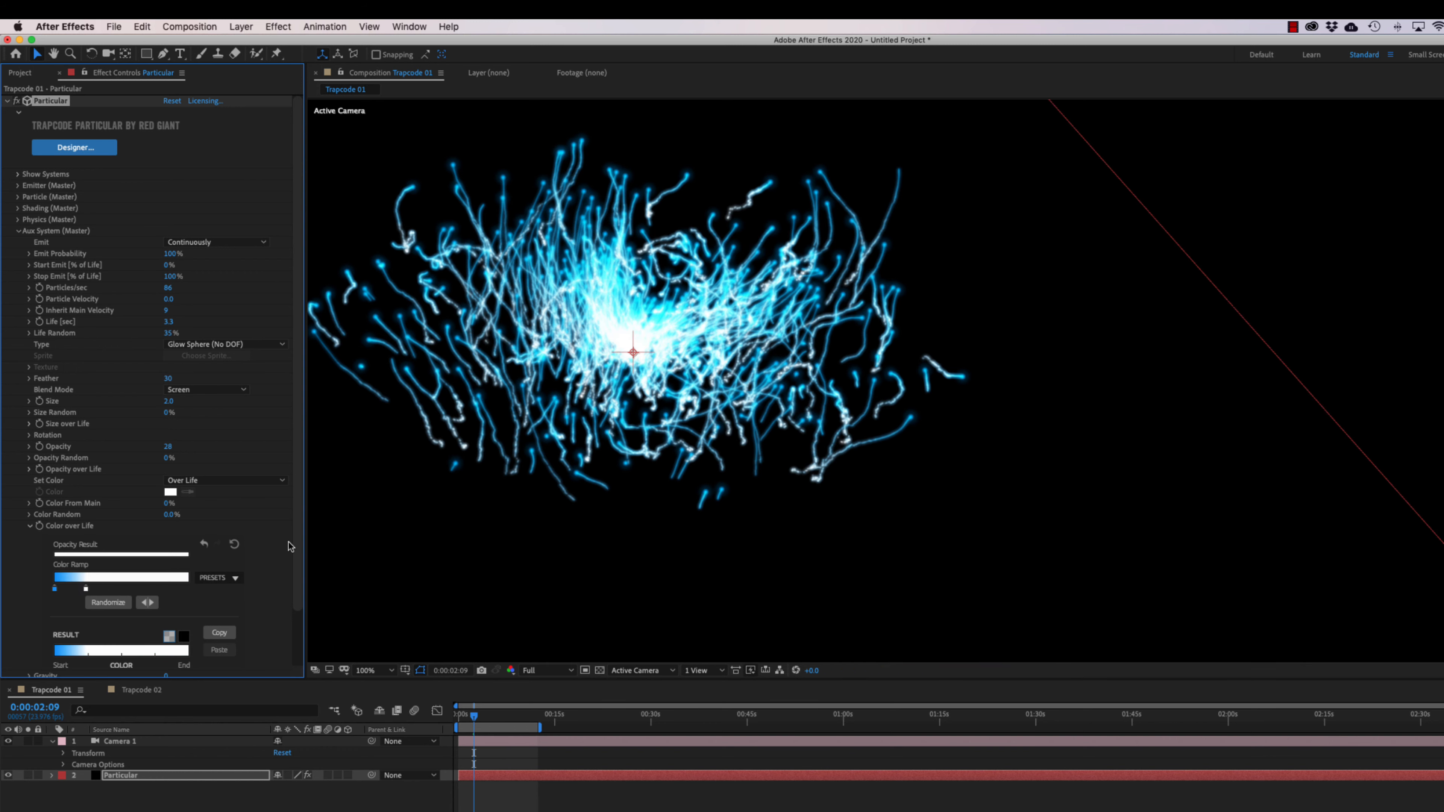
scroll(290, 546, "down", 2)
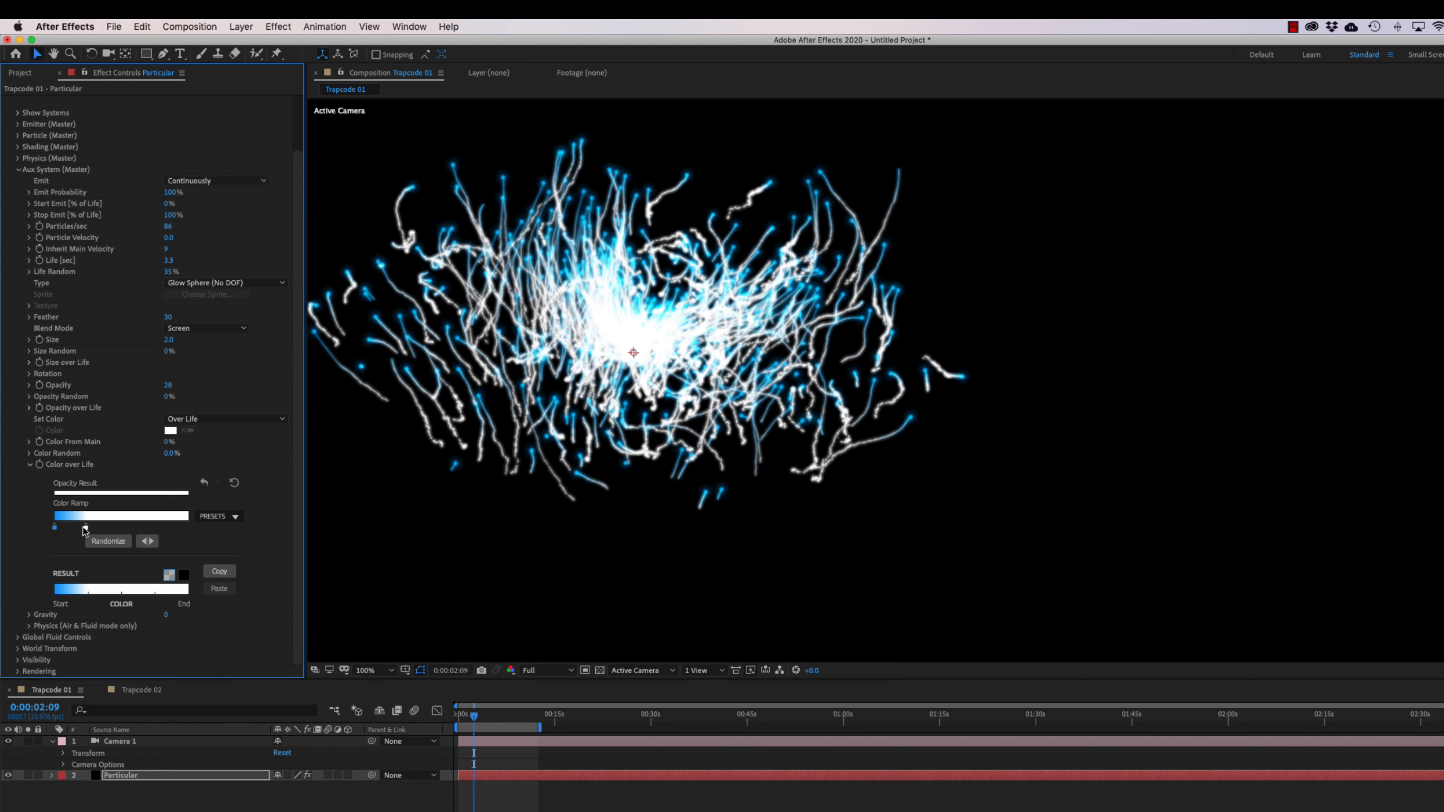
left_click_drag(84, 530, 83, 529)
double_click(84, 529)
left_click_drag(771, 531, 644, 552)
left_click(960, 441)
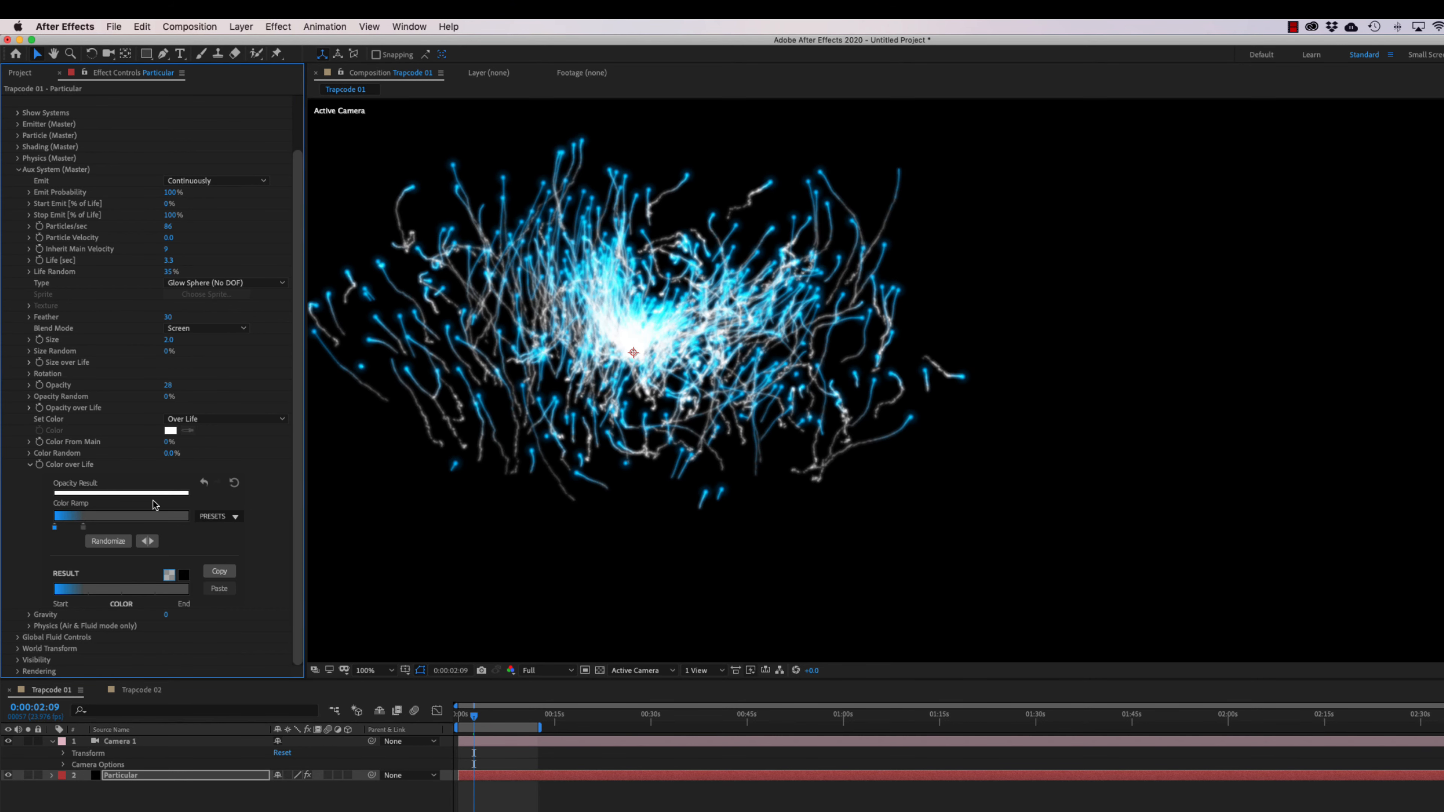
- Preview the blue-to-grey particle trails from the start and collapse the Color over Life settings
key("space")
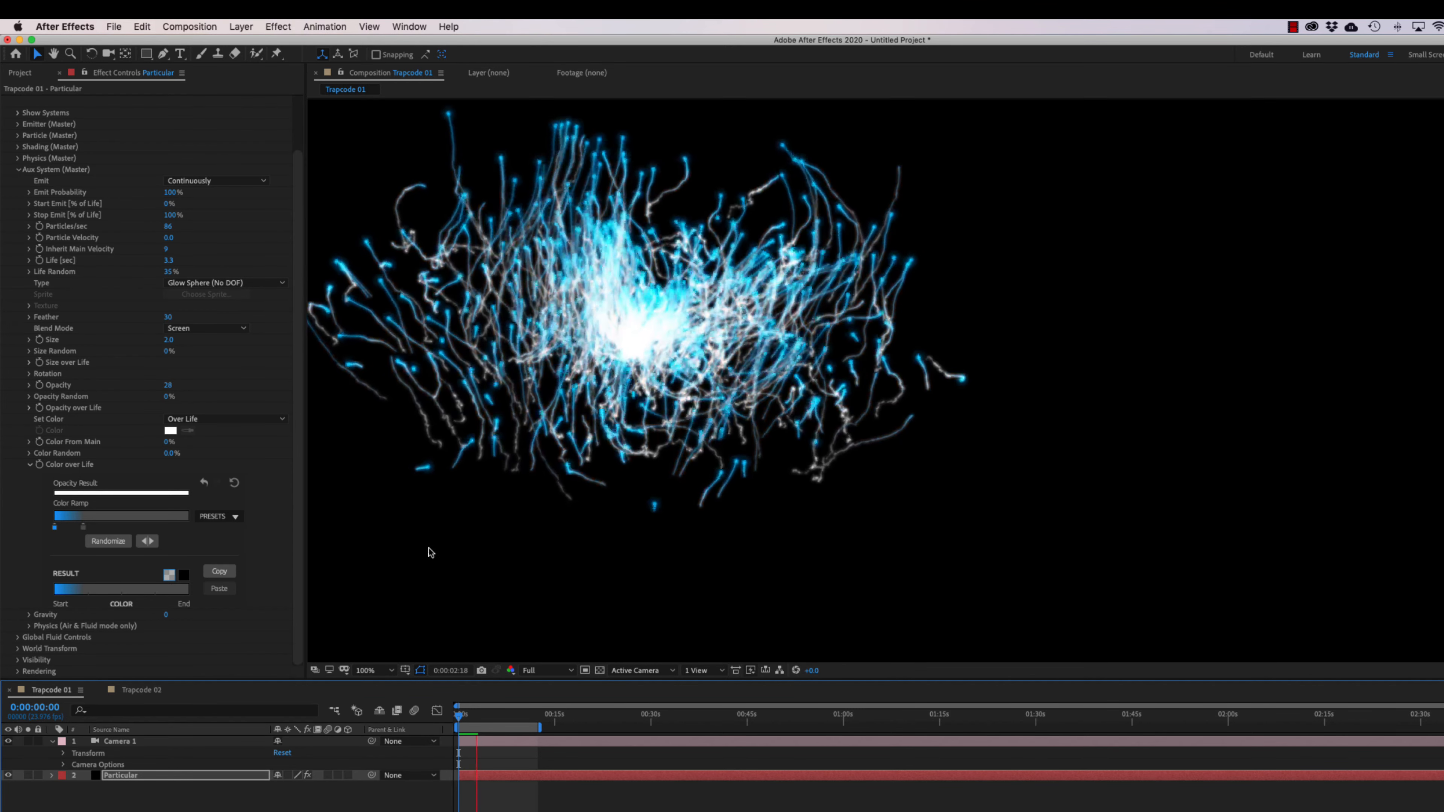
key("space")
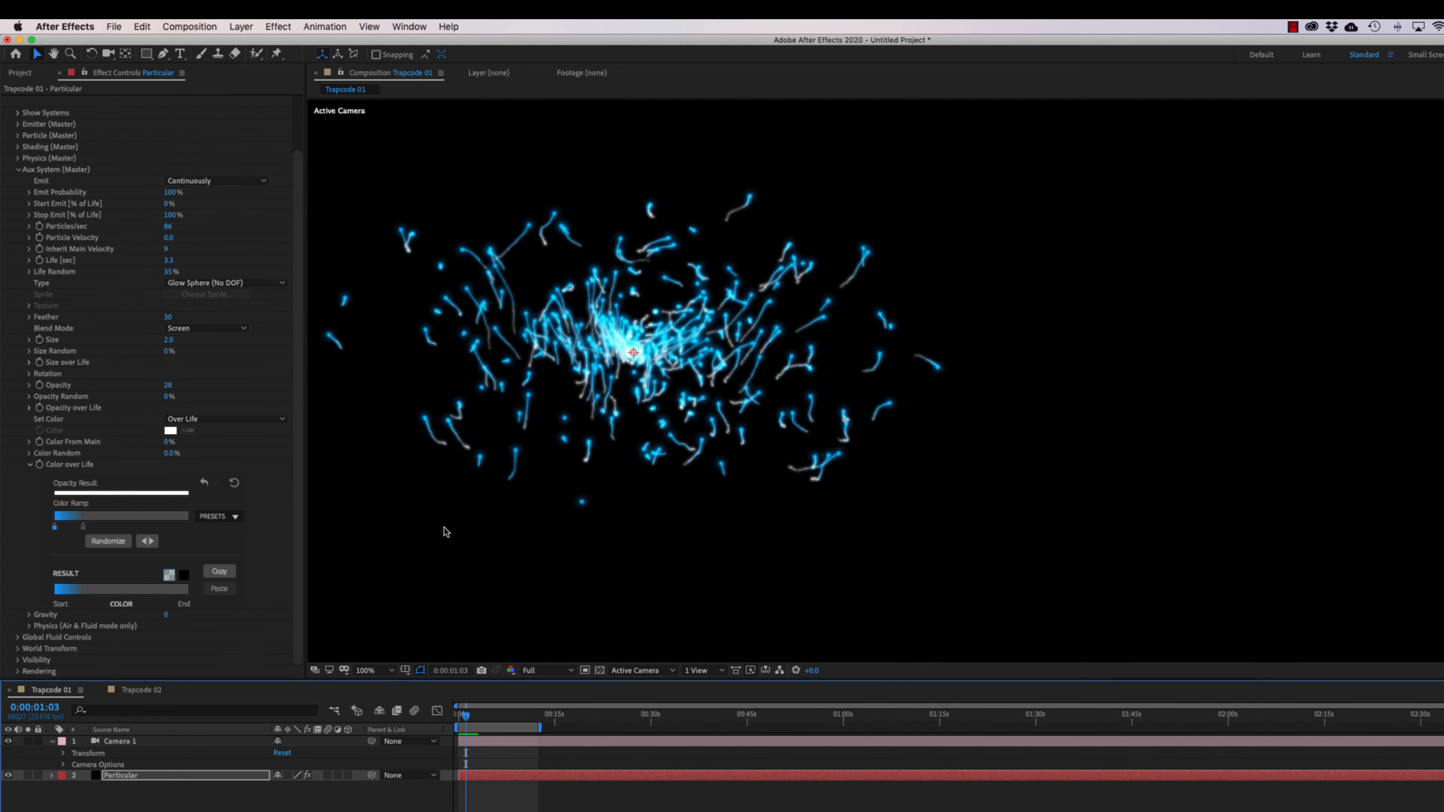
scroll(57, 515, "up", 3)
left_click(29, 527)
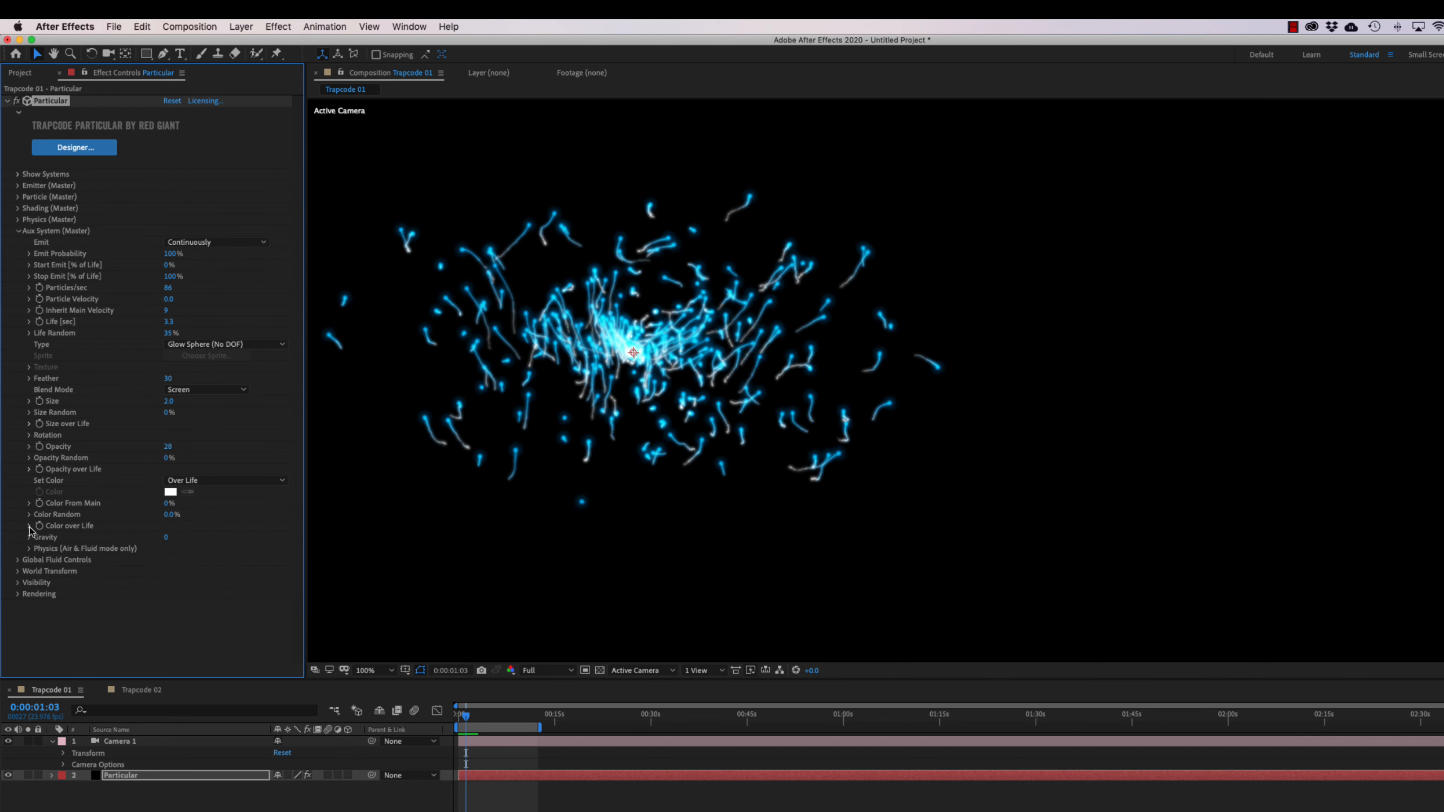
- Set the aux system's Air Resistance to 2 and collapse the Aux System settings
left_click(29, 549)
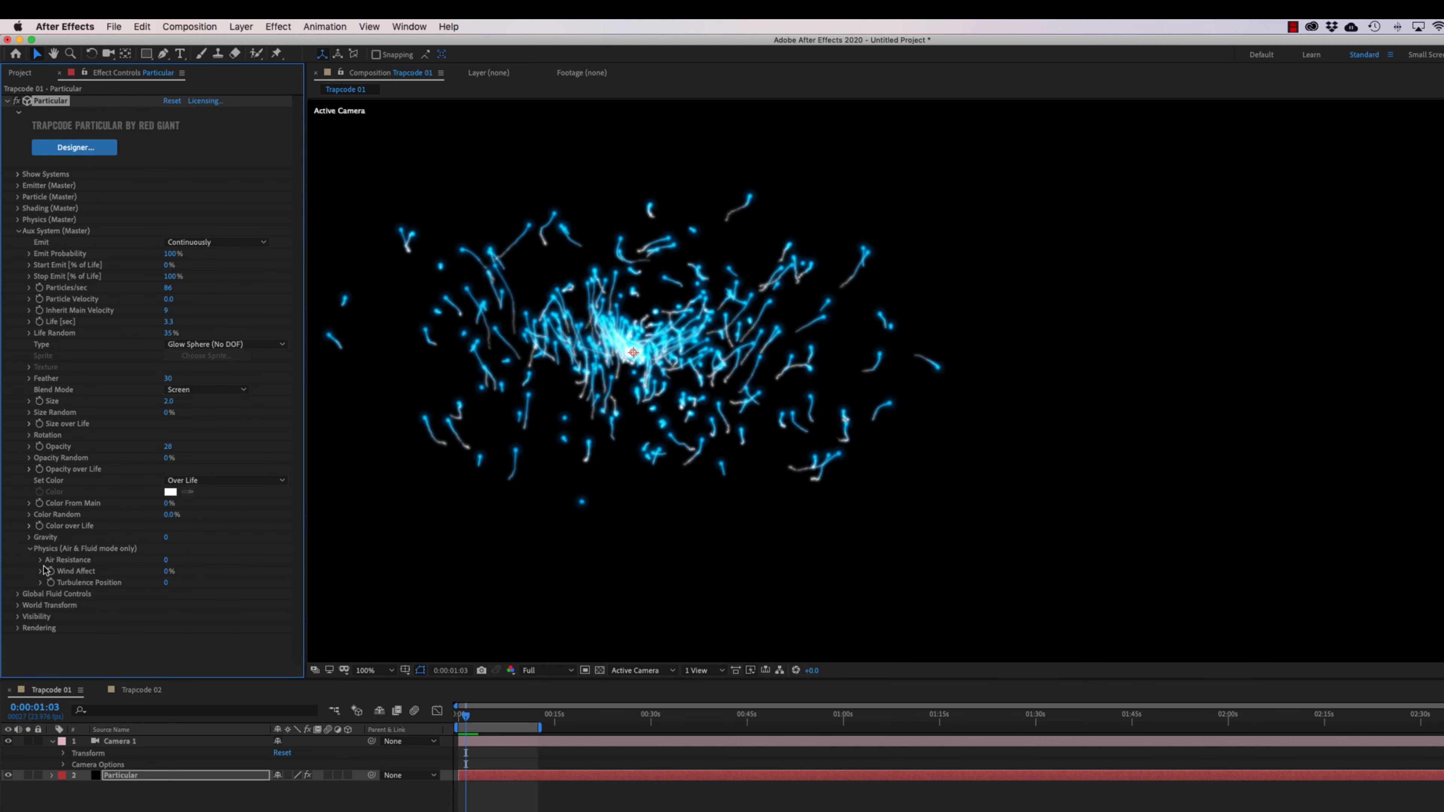
left_click(40, 561)
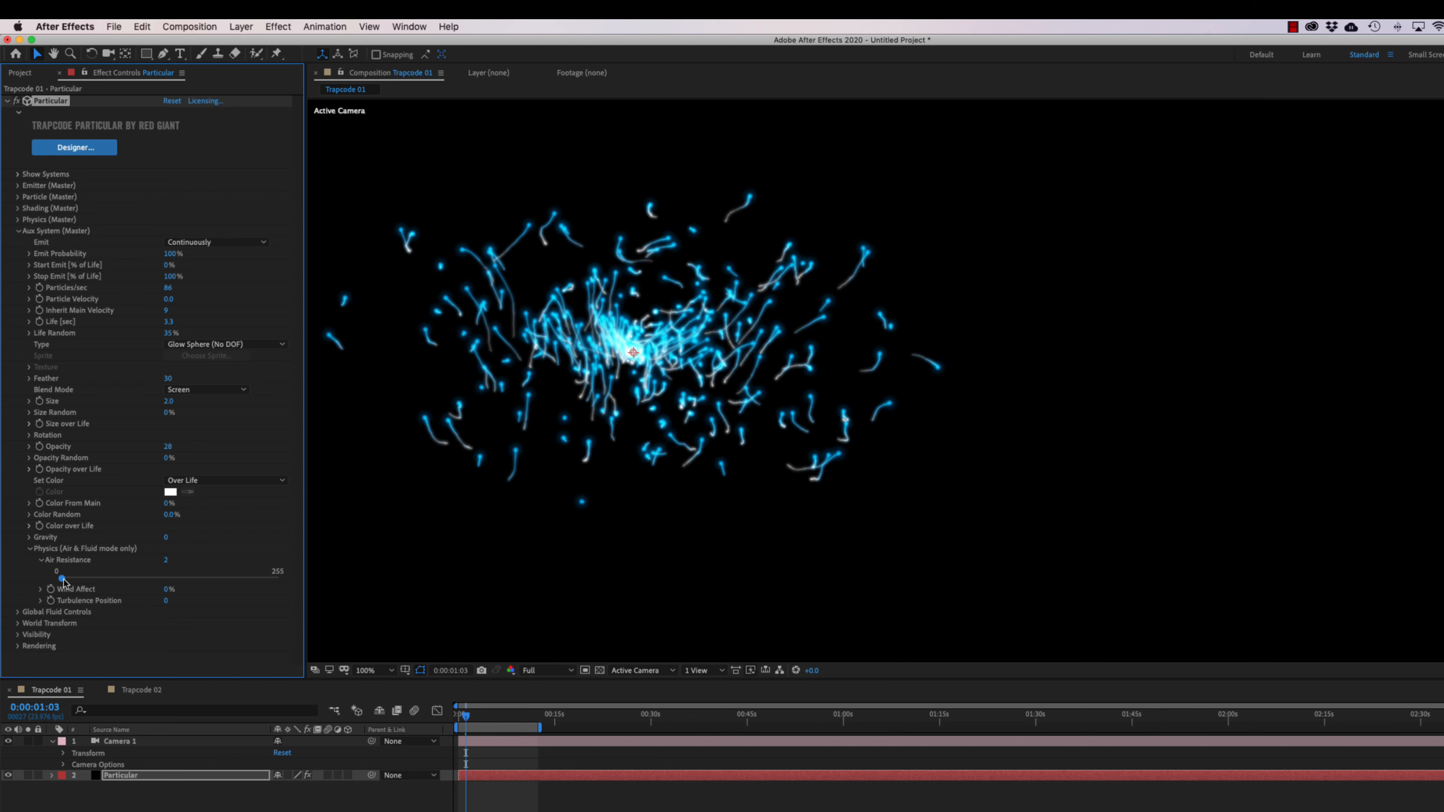
left_click(30, 549)
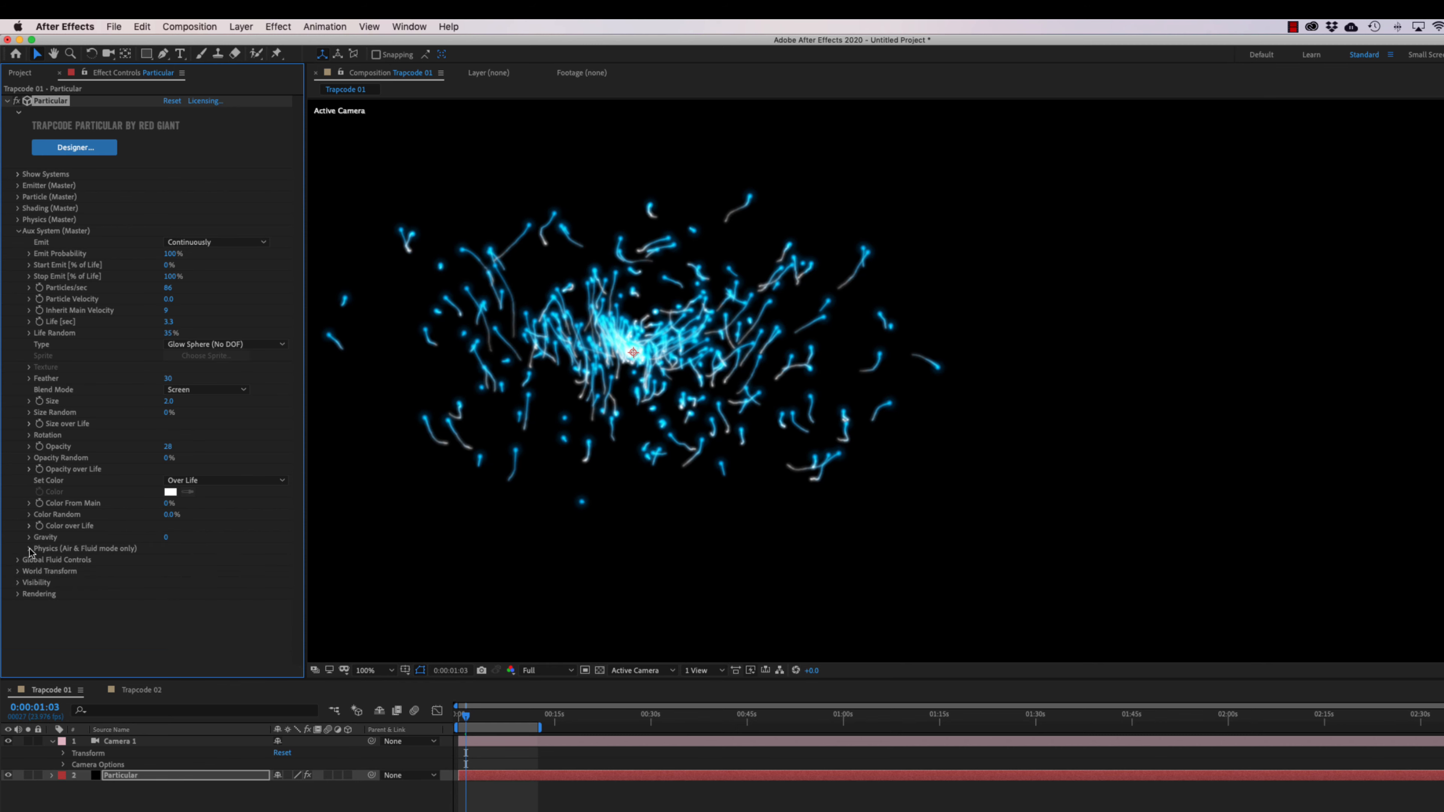
left_click(19, 232)
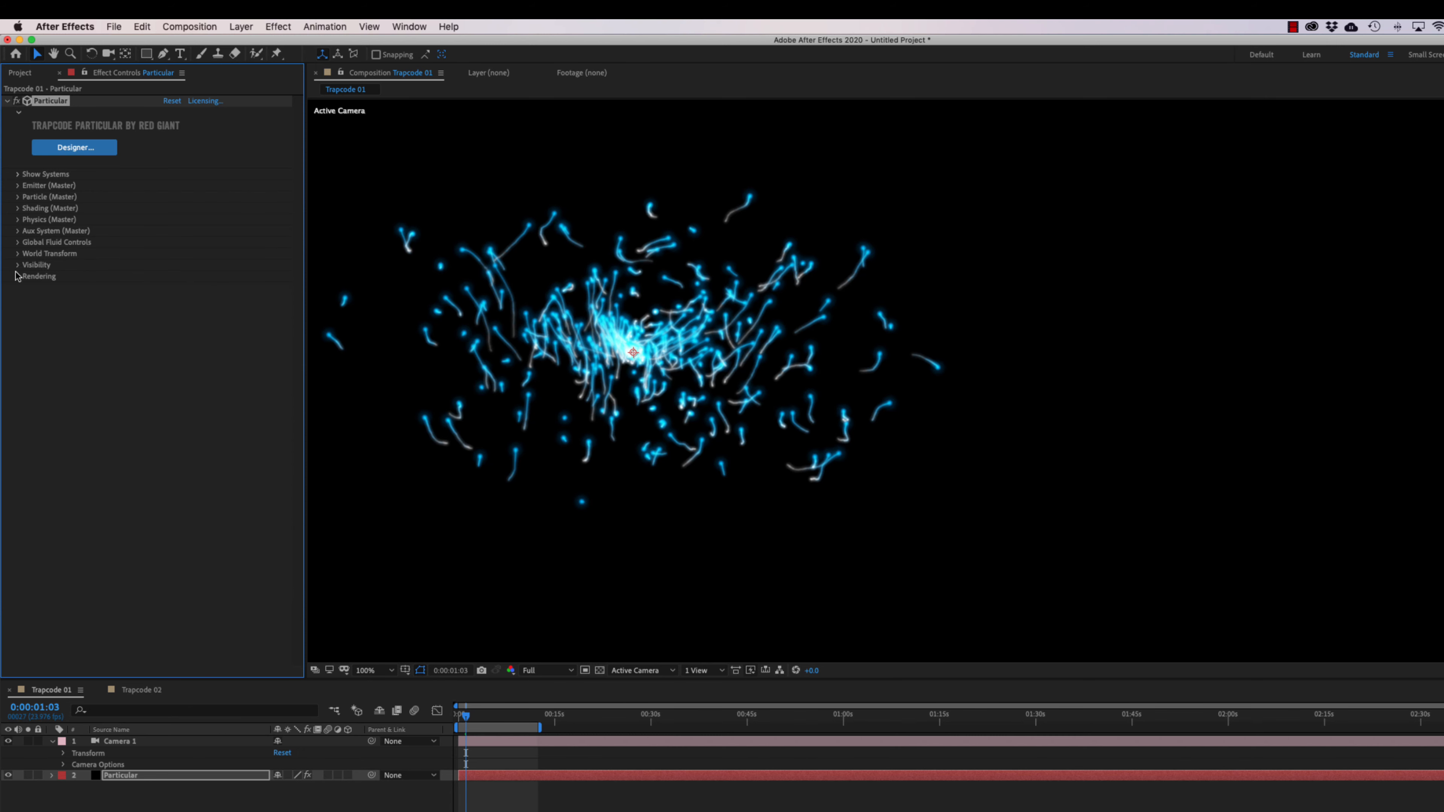
- Flatten the emitter into a horizontal line by setting both Emitter Size Y and Emitter Size Z to 0
left_click(18, 277)
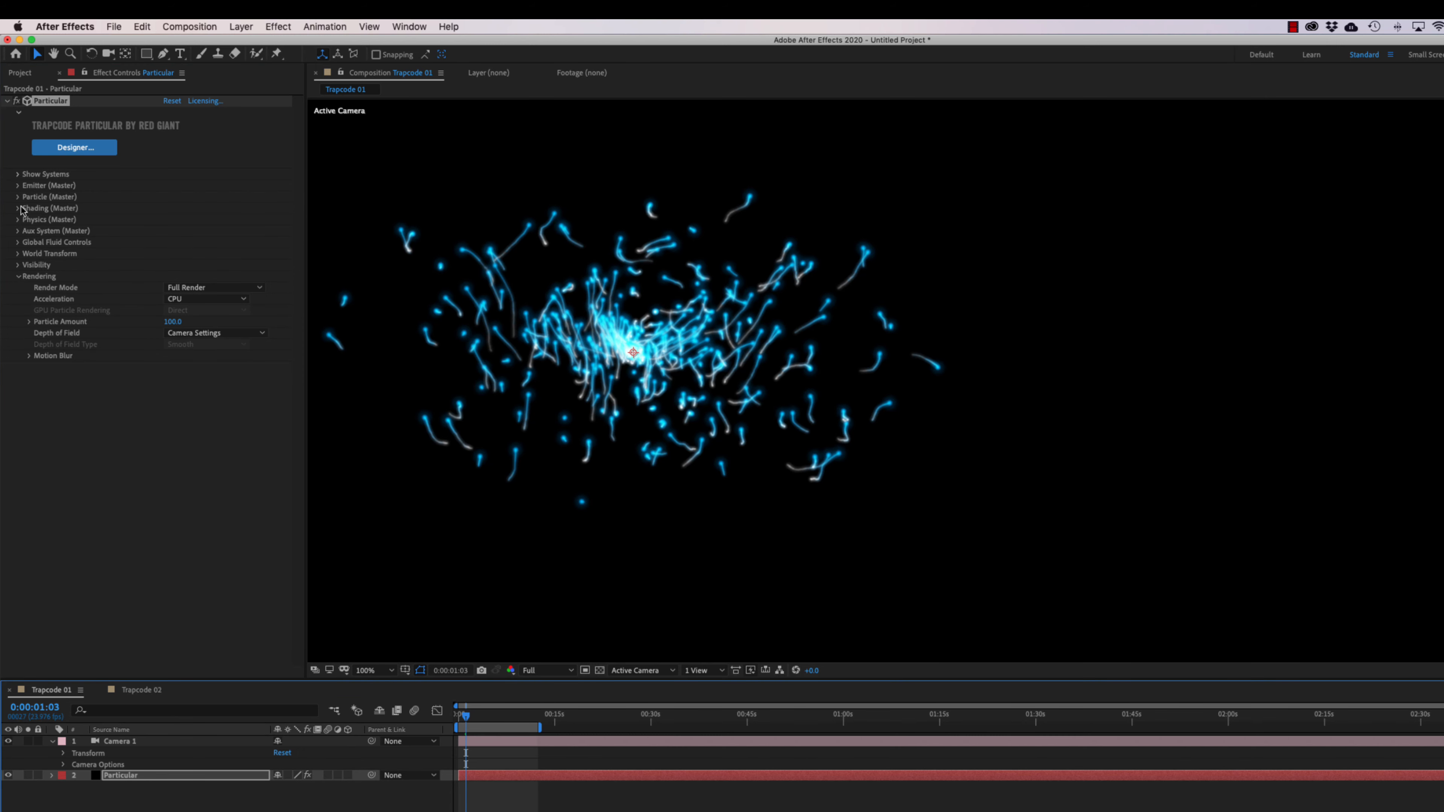
left_click(17, 185)
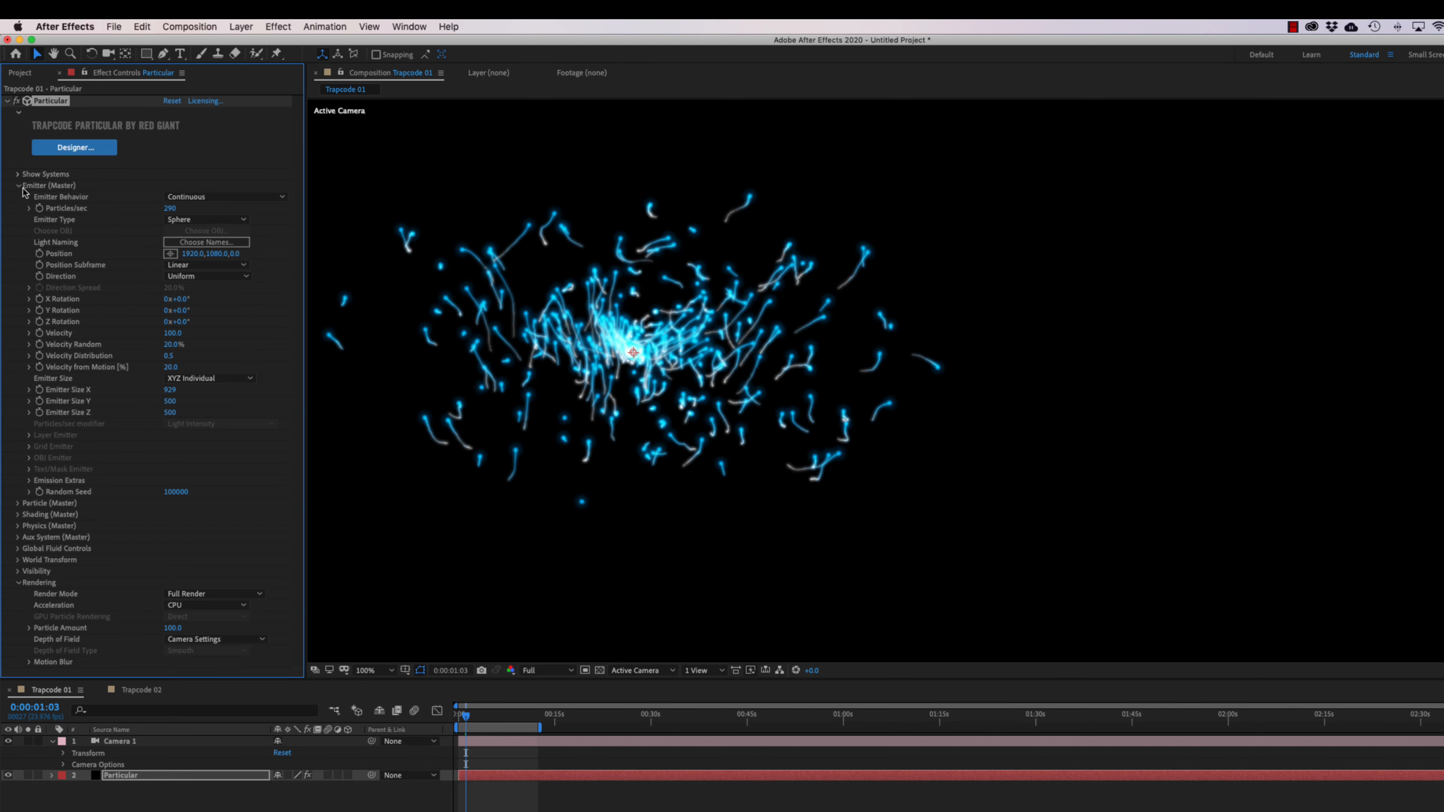
left_click(170, 401)
type("0")
key("Return")
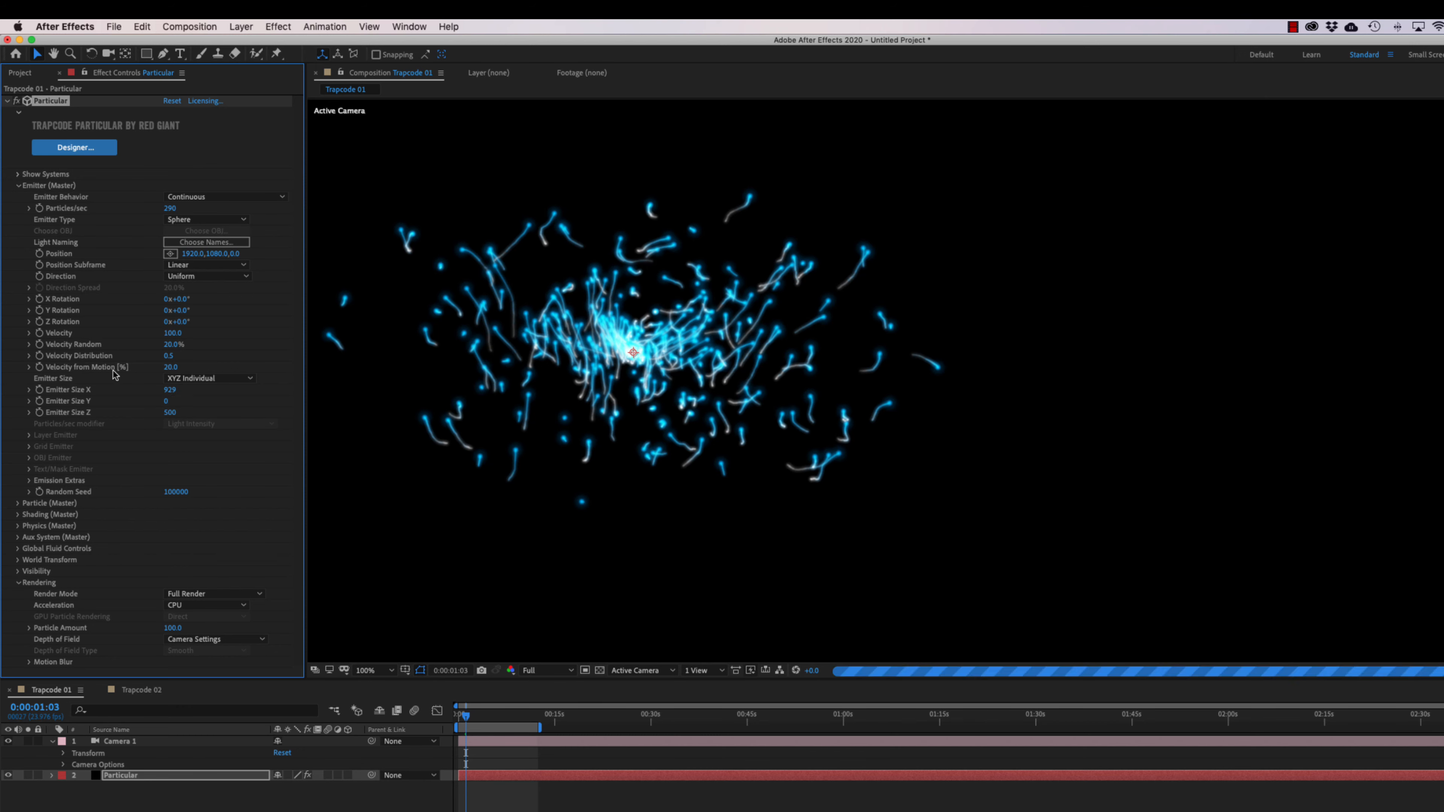
left_click(170, 412)
type("0")
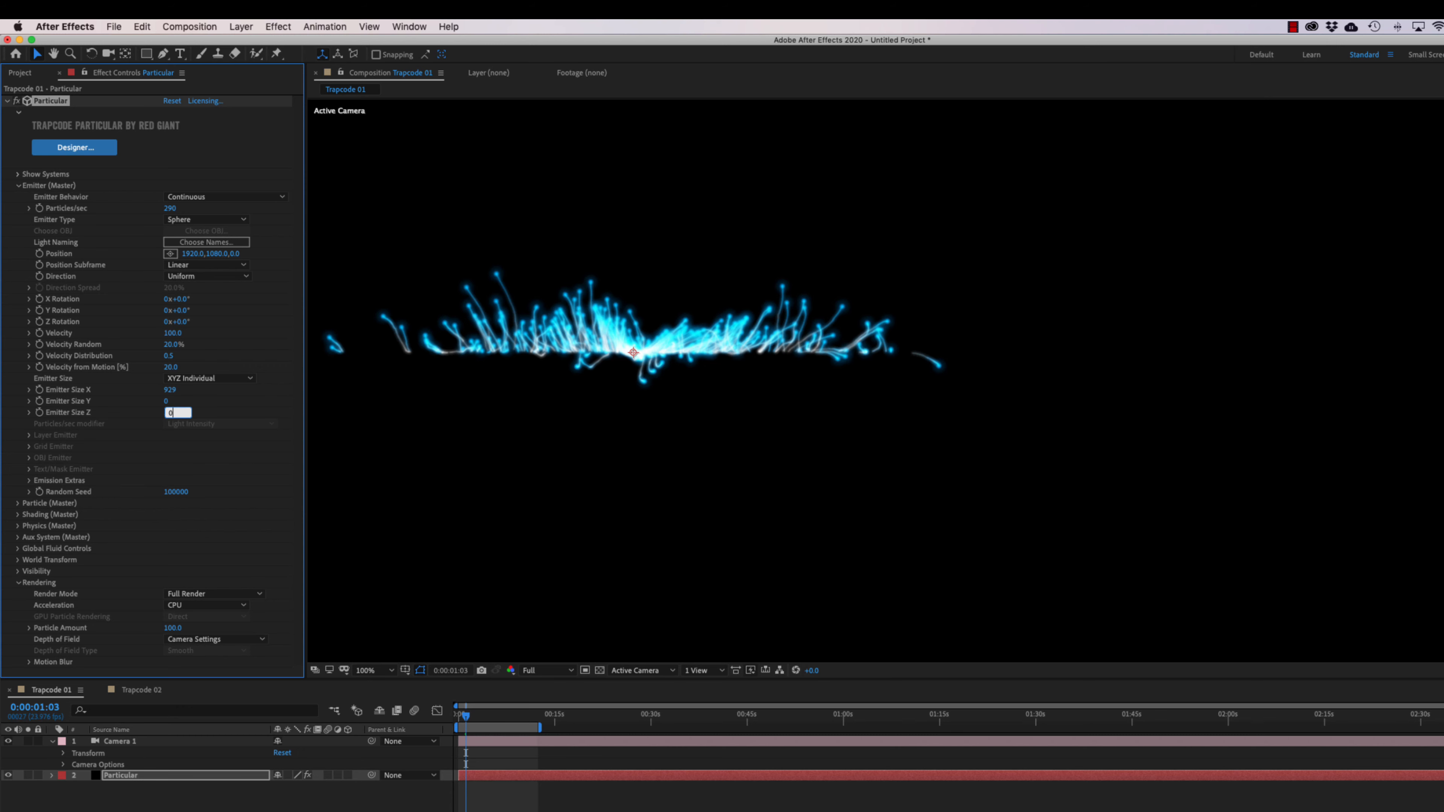
key("Return")
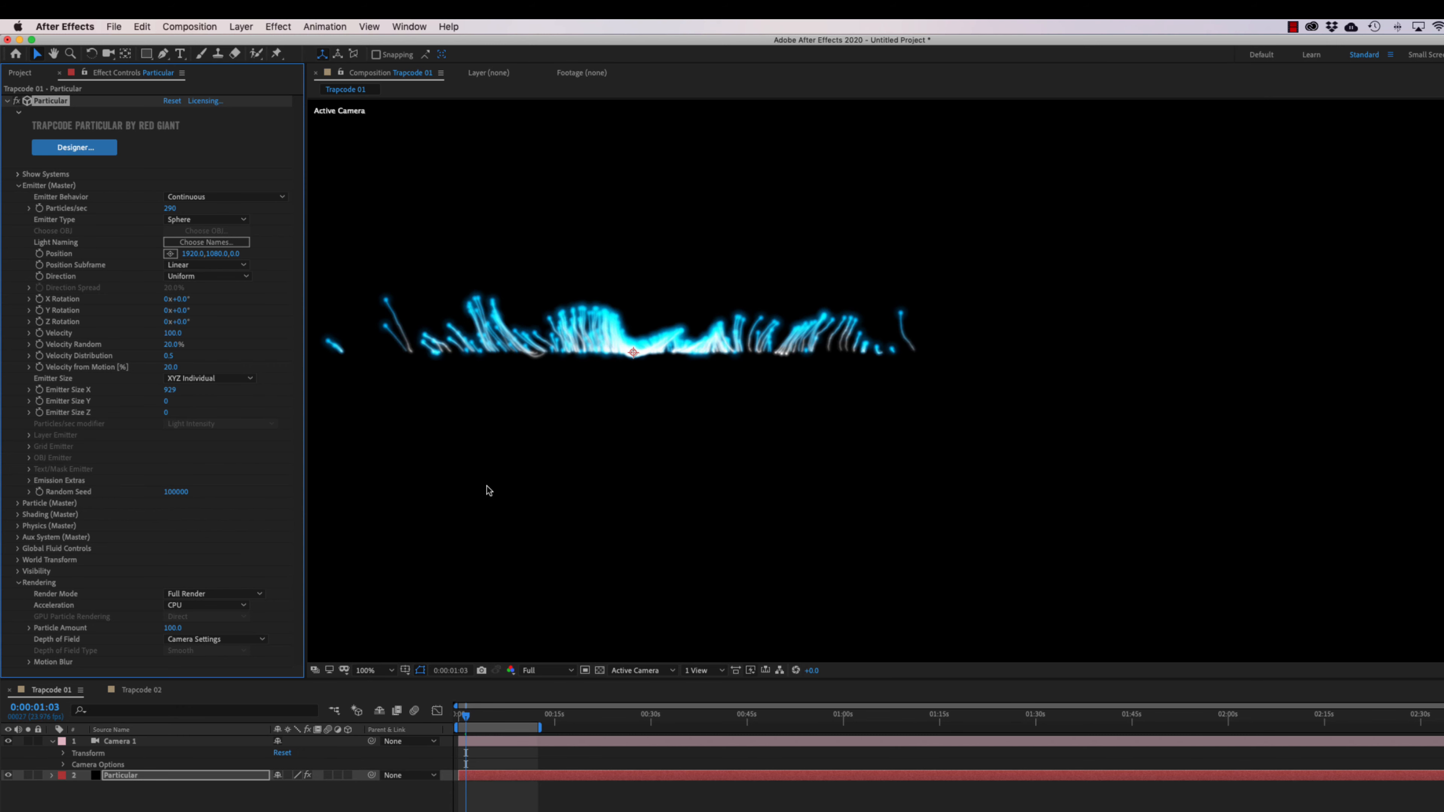
- Preview the line emitter's particle animation from the first frame up to about four seconds
key("h")
left_click_drag(568, 458, 611, 516)
key("v")
key("Home")
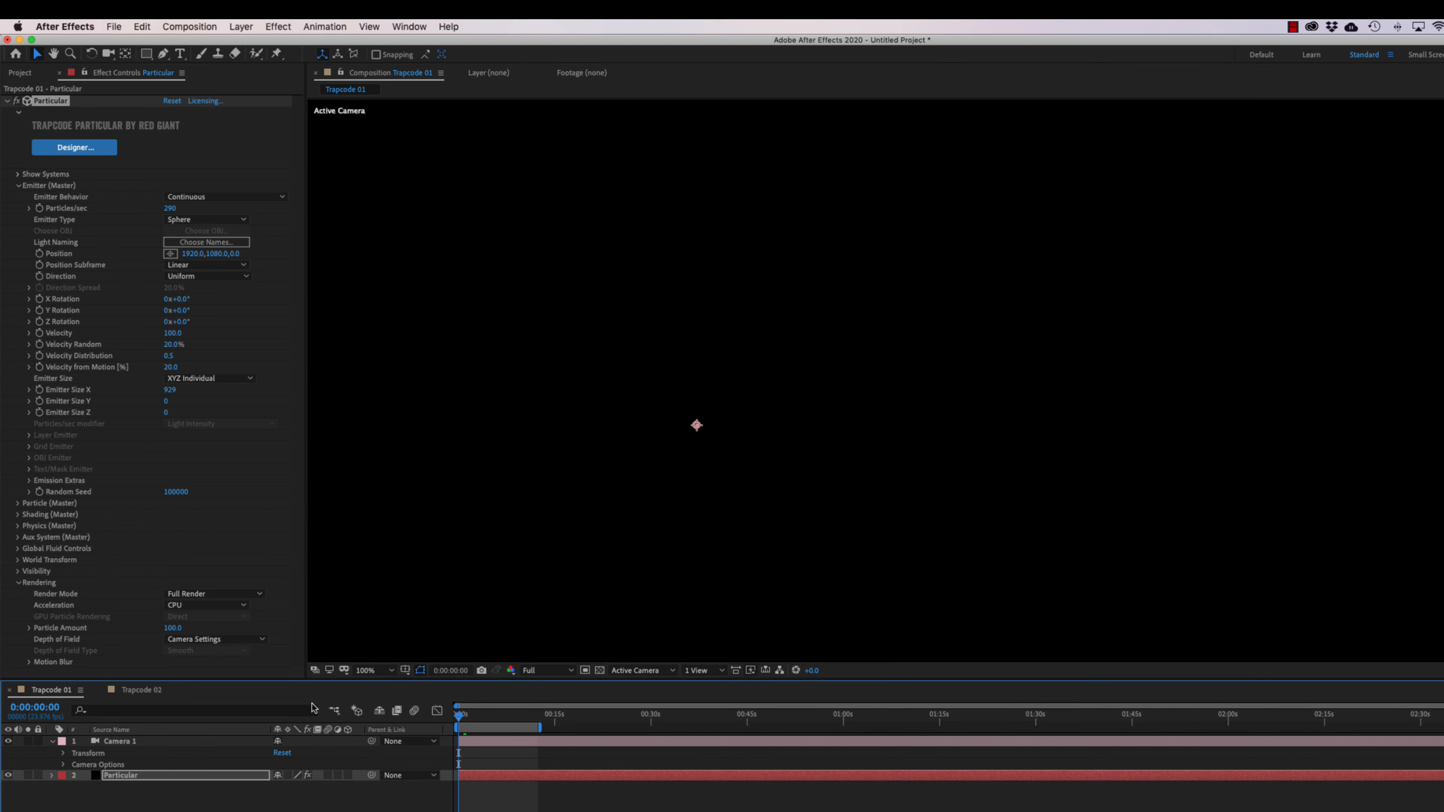
key("space")
key("h")
left_click_drag(594, 373, 550, 482)
key("v")
key("space")
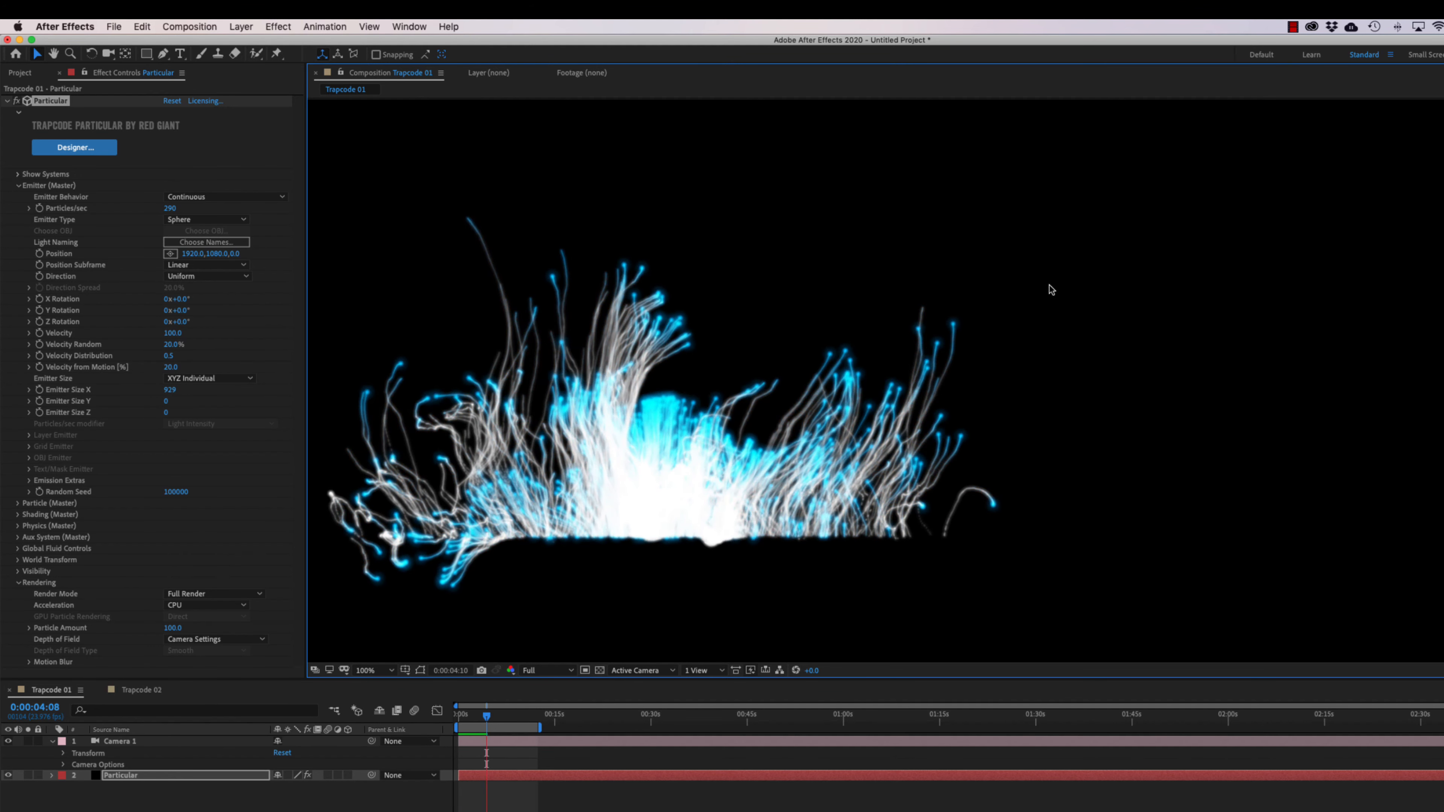
- Replay the rising trails from the start and stop at 0:00:03:08
key("space")
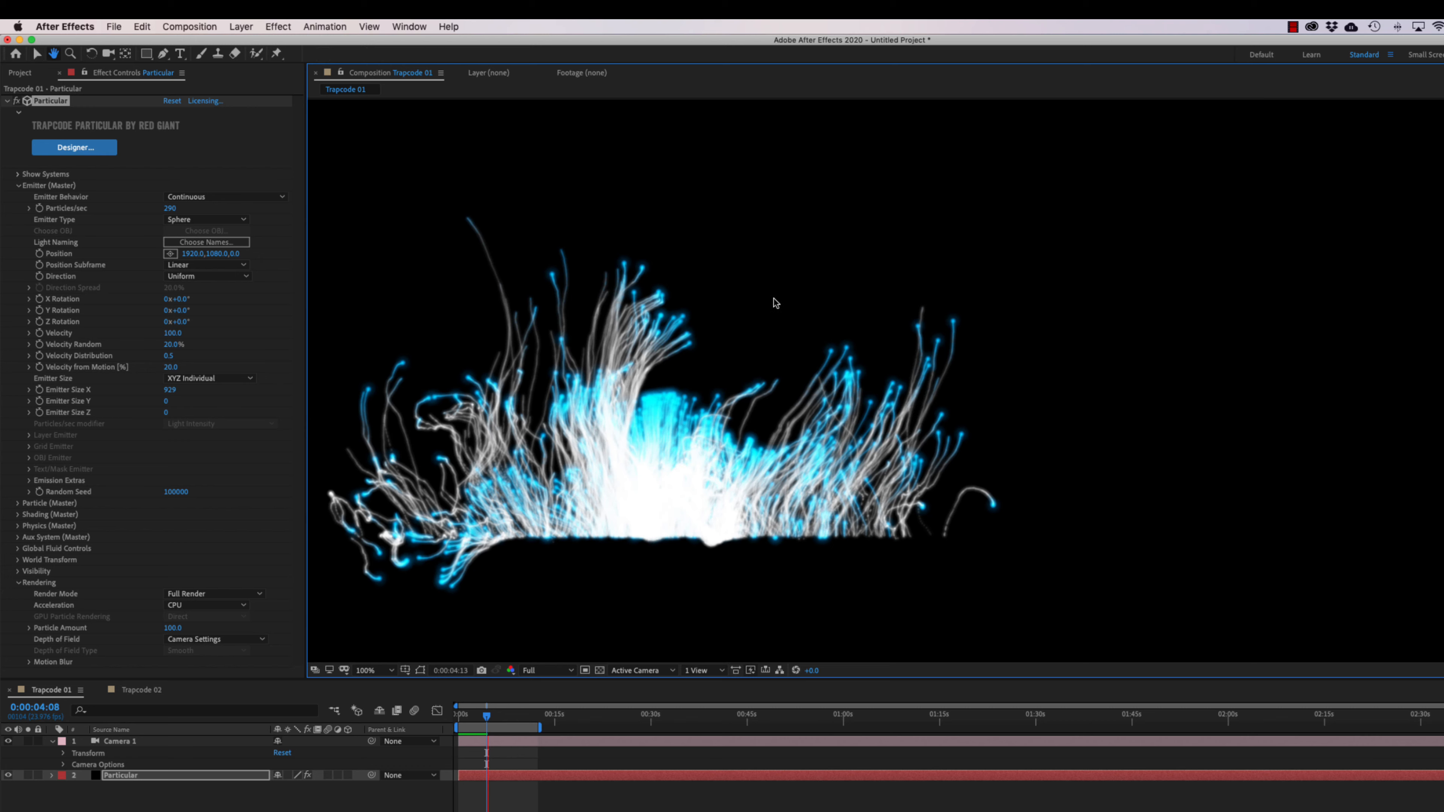
left_click_drag(487, 719, 450, 722)
key("space")
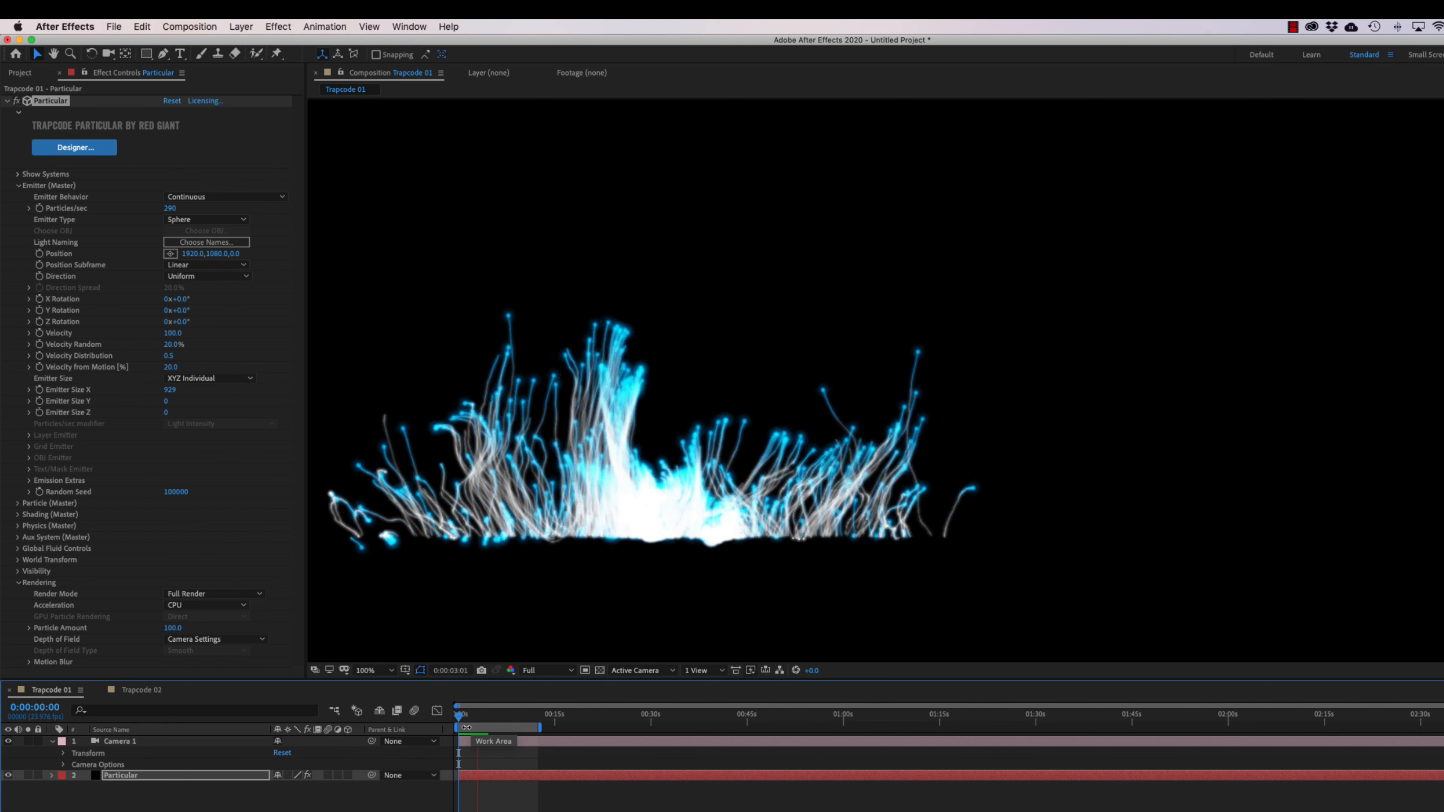
key("space")
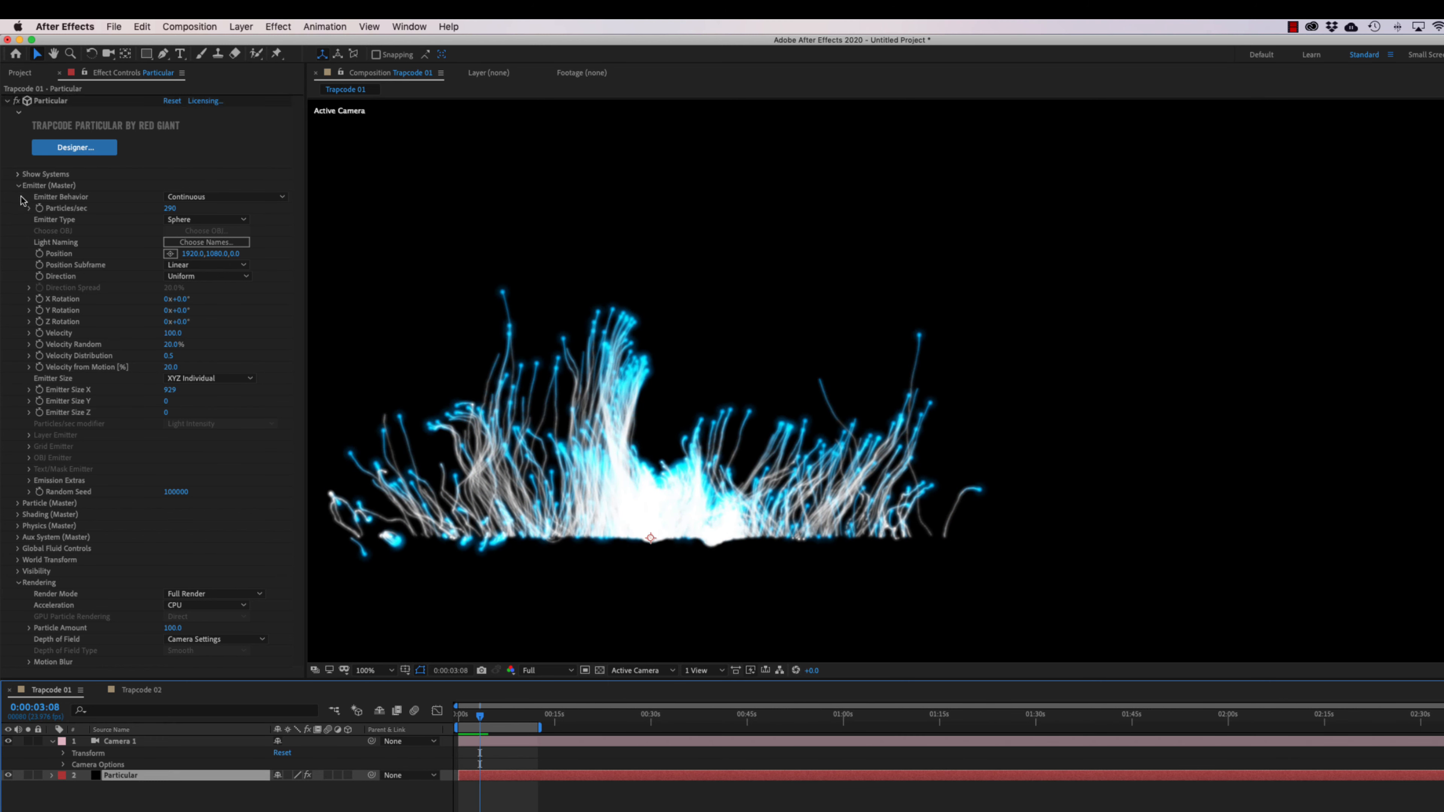
- Lower the aux system's particle opacity to 10
left_click(19, 187)
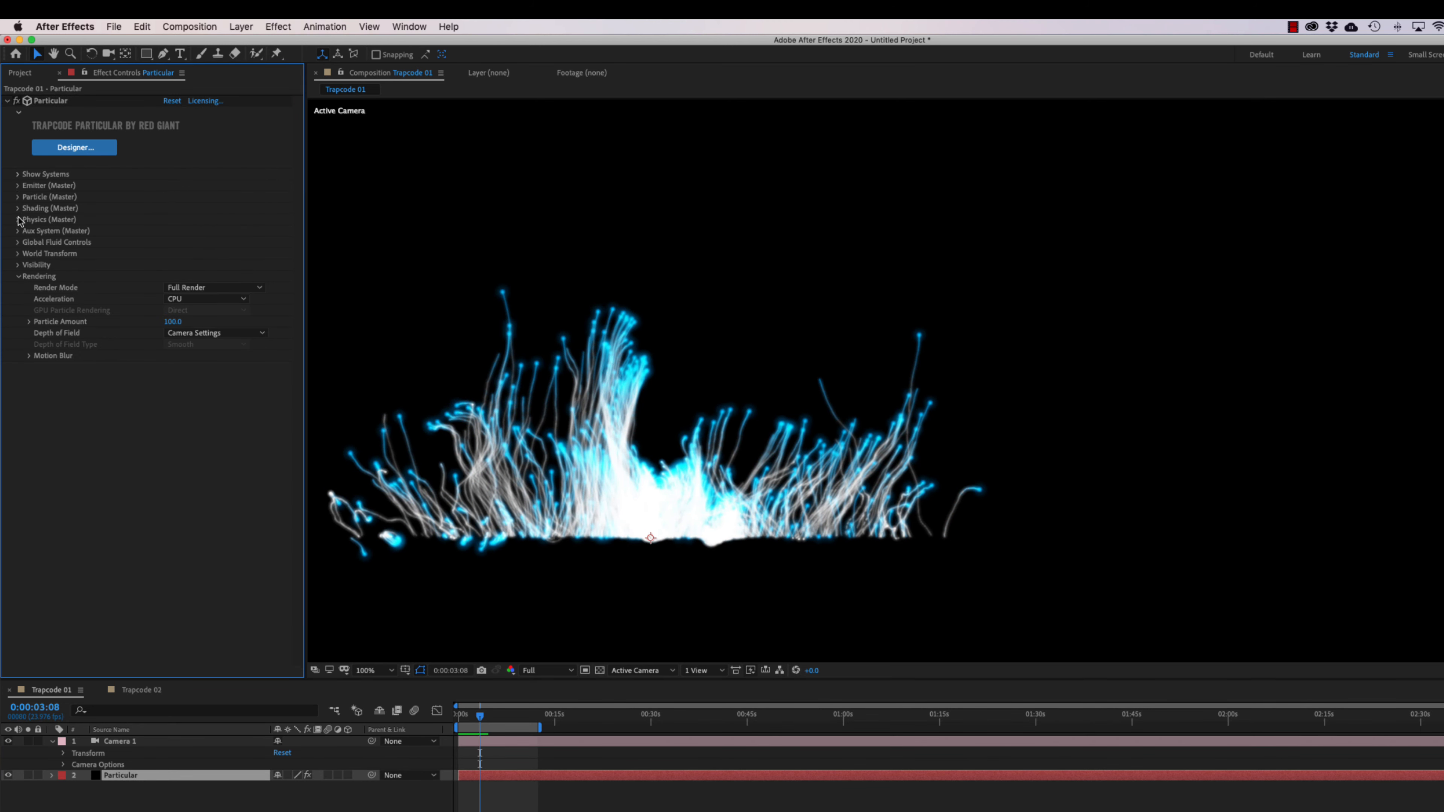
left_click(18, 231)
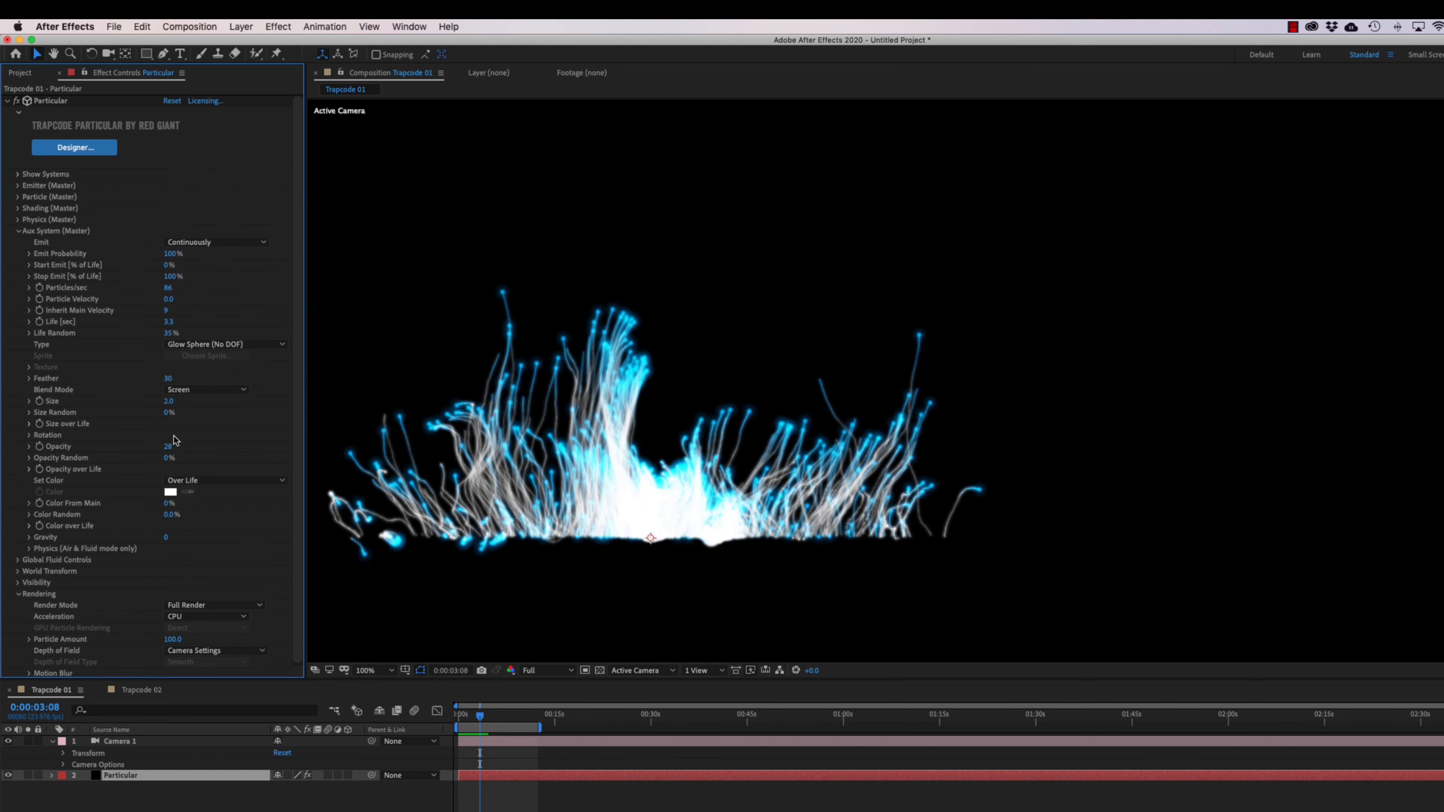
left_click(169, 448)
type("10")
key("Return")
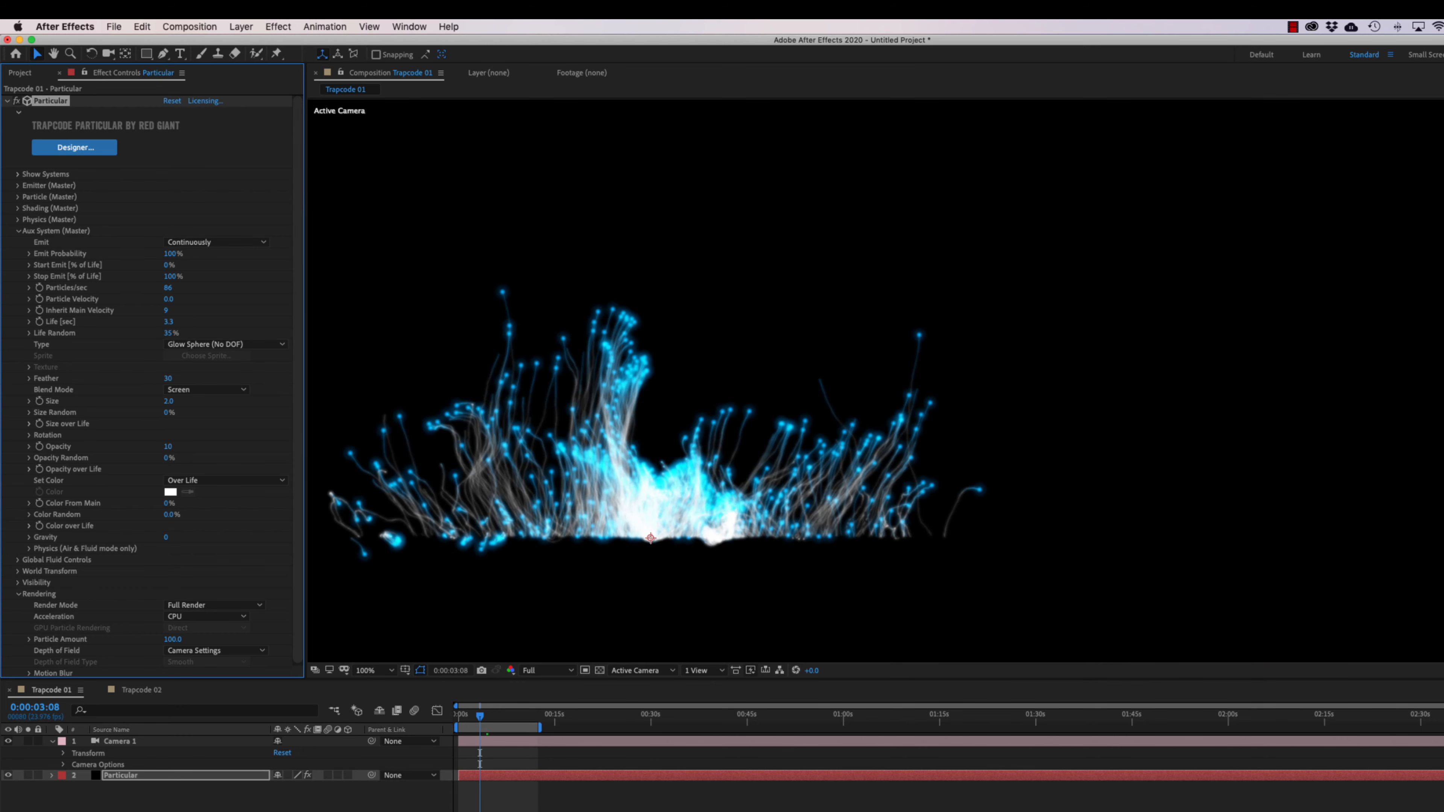
- Preview the fainter trails, park the current time at 0:00:03:13 and collapse the Aux System settings
key("space")
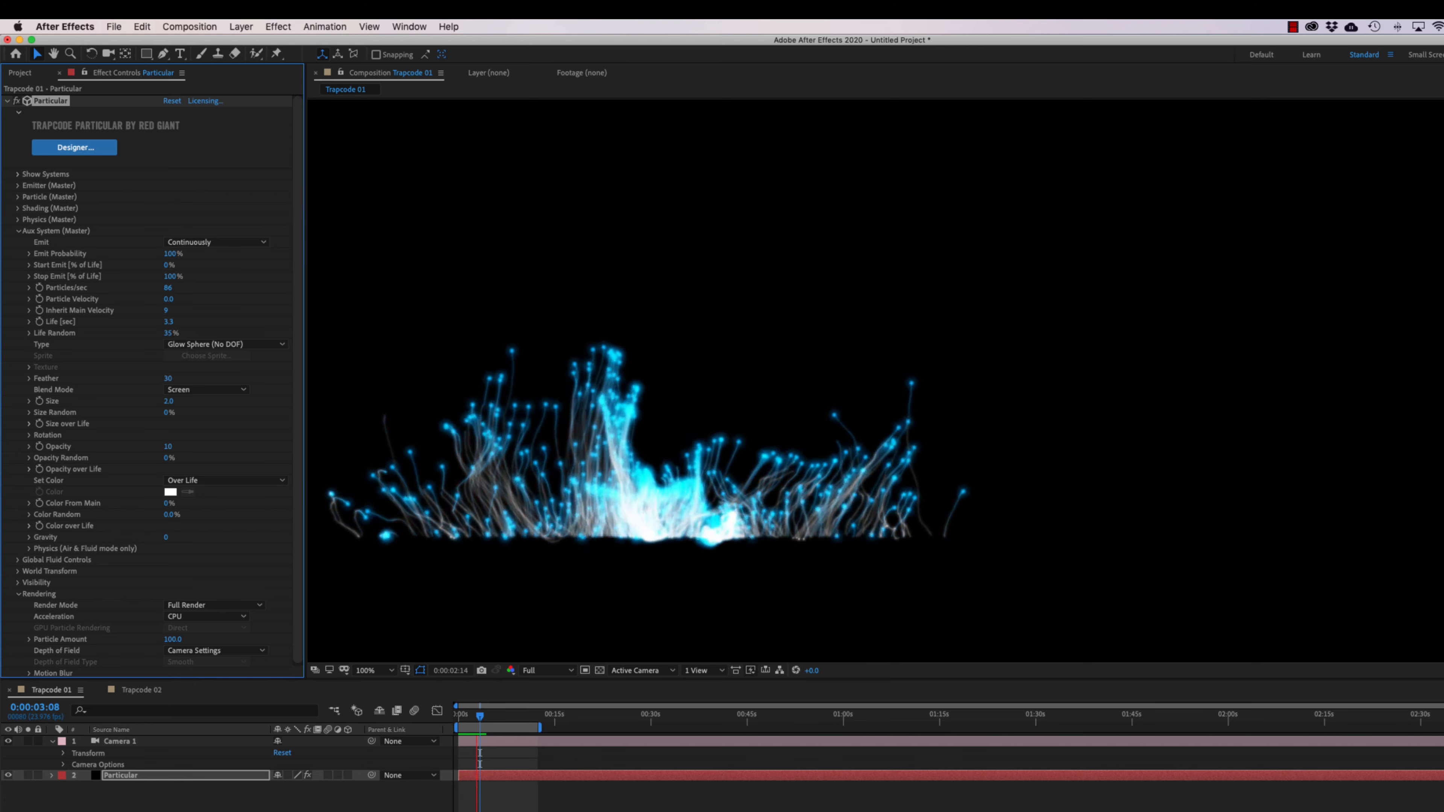
key("space")
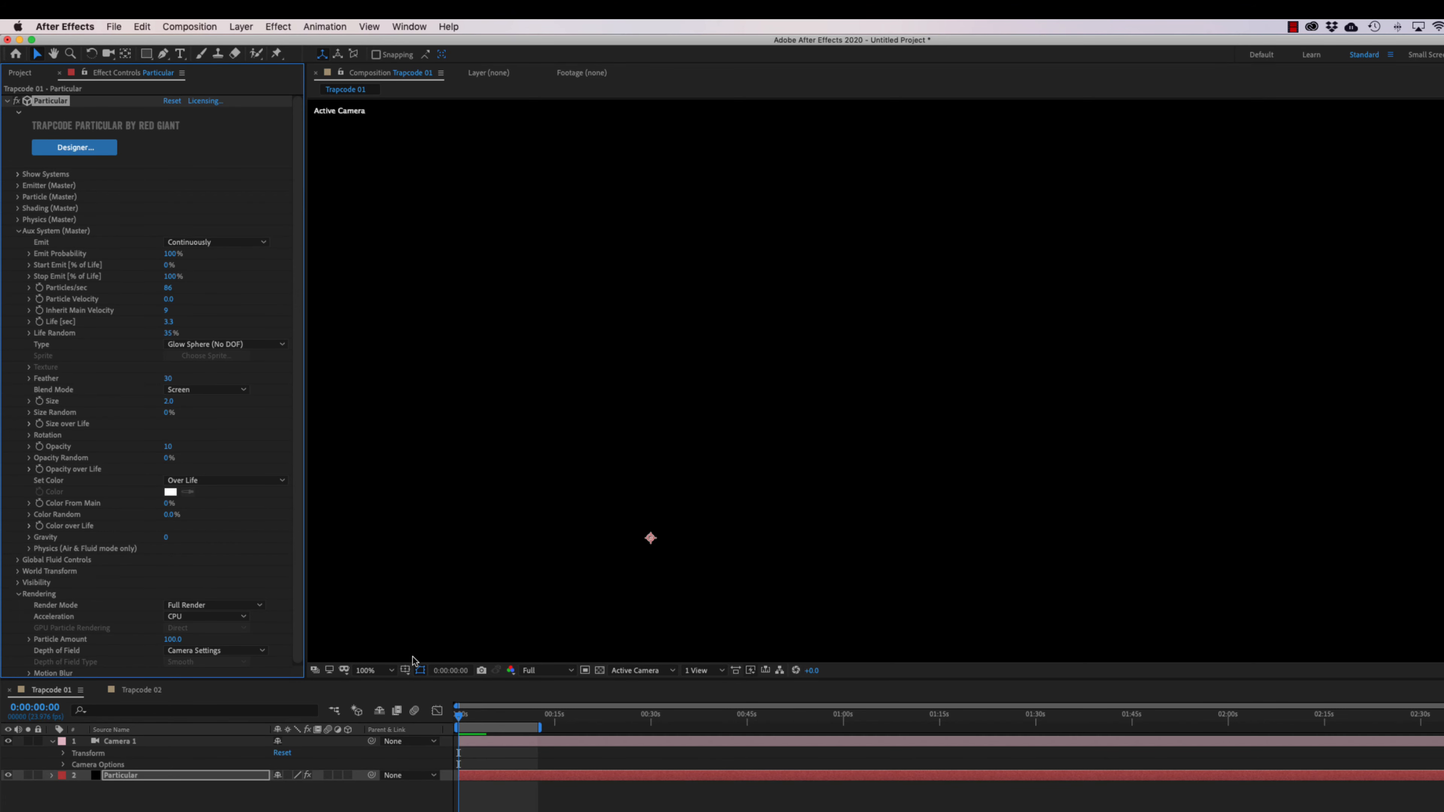
left_click_drag(459, 720, 487, 716)
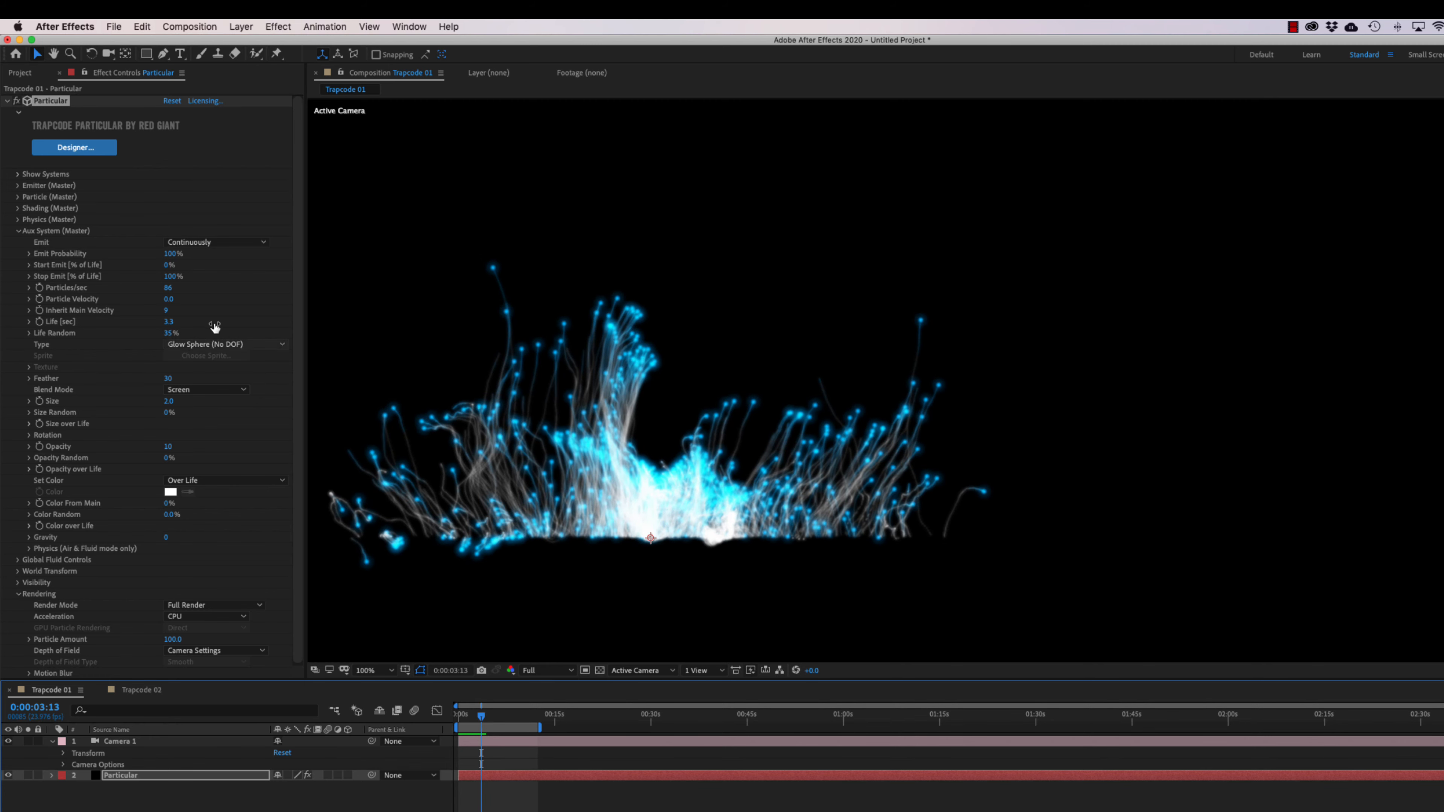
left_click(18, 231)
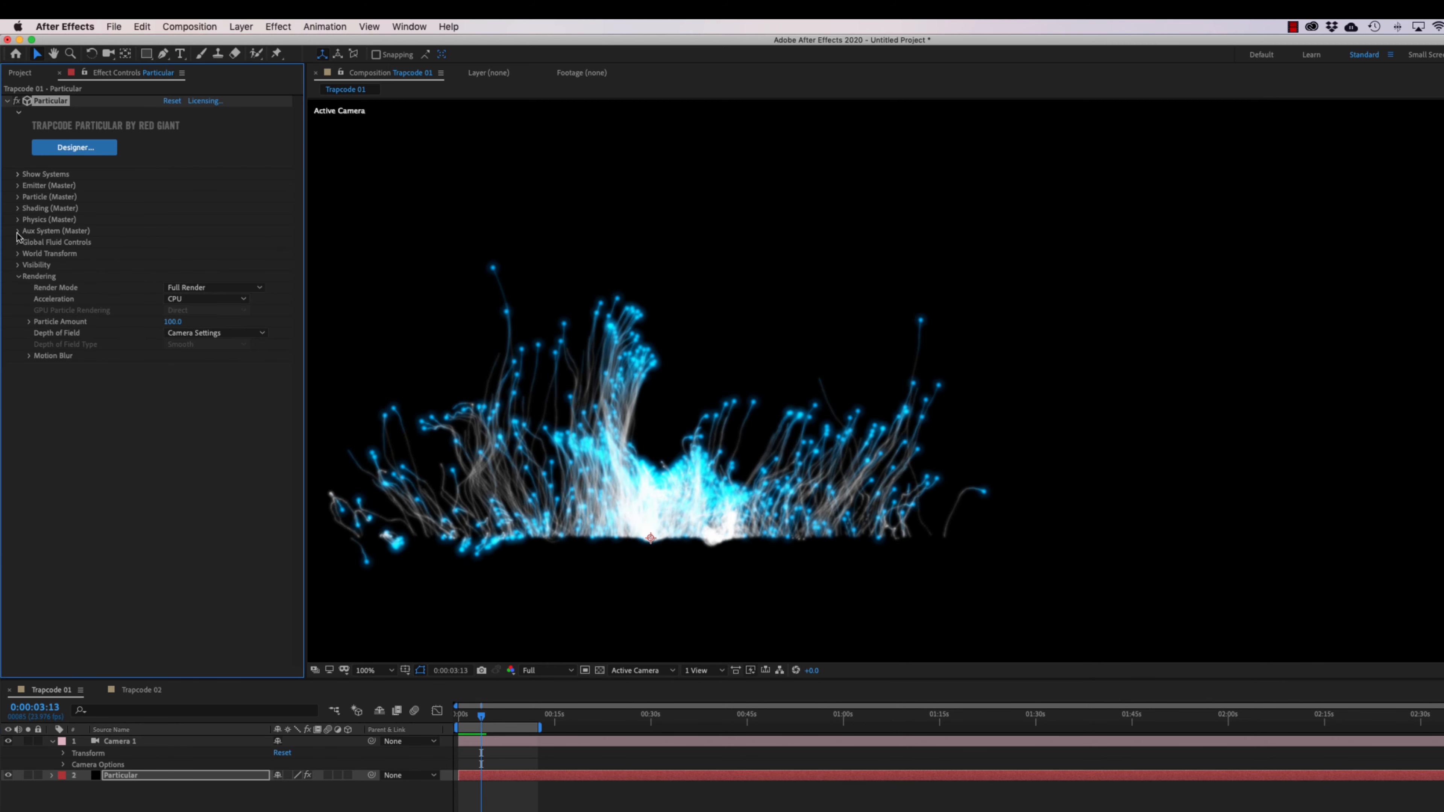
- Apply the preset that rises quickly and falls slowly to the main particles' Size over Life and smooth its curve
left_click(18, 196)
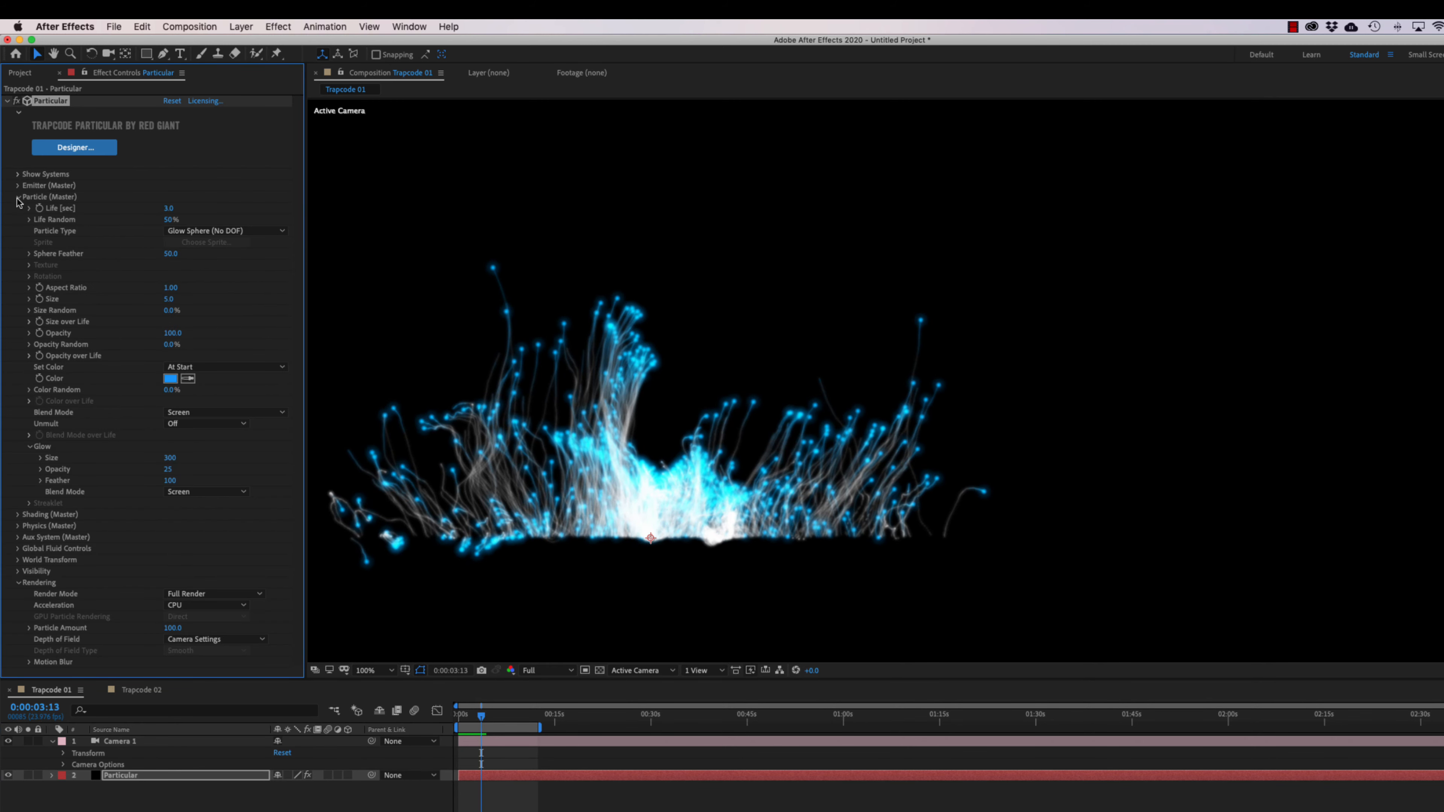
left_click(30, 322)
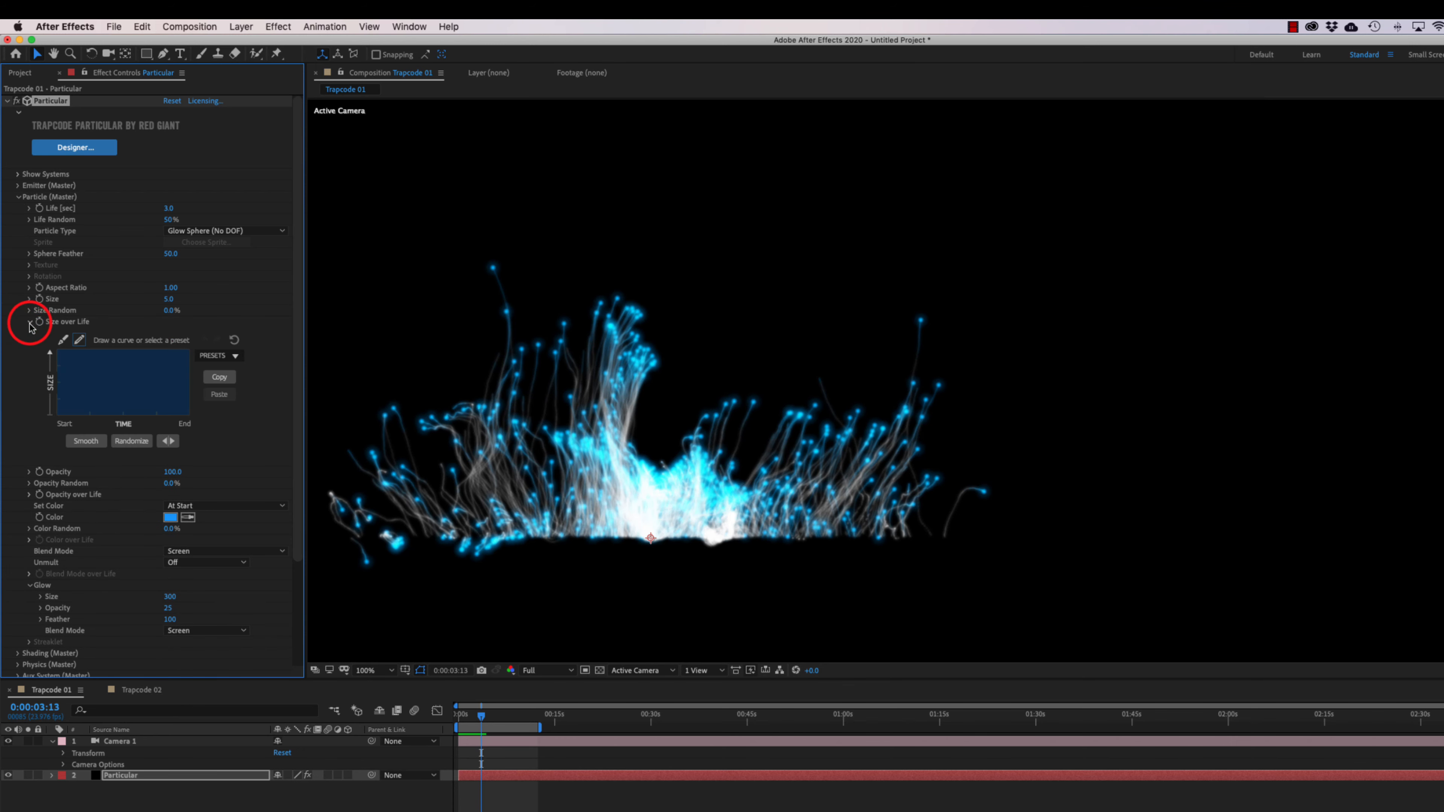
left_click(235, 356)
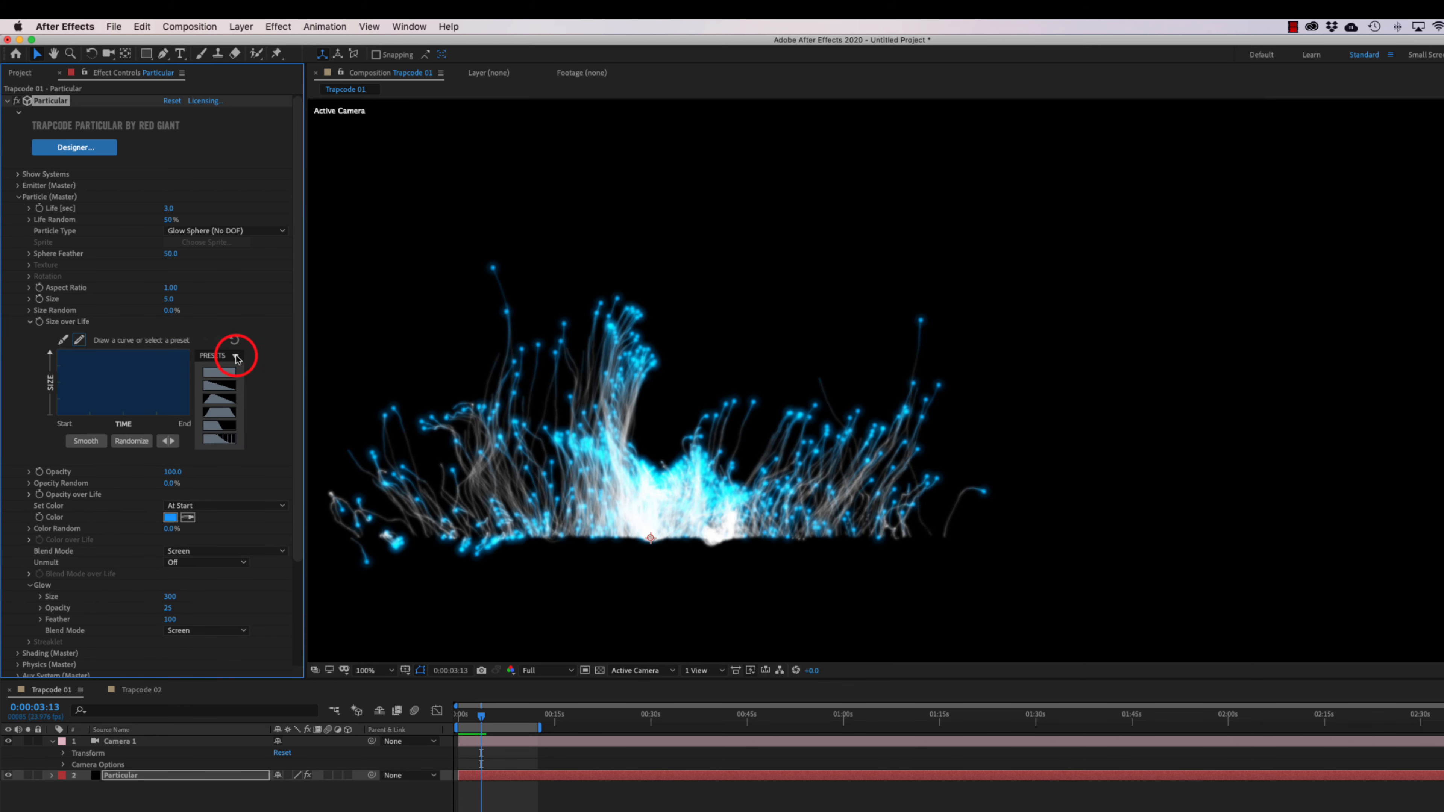
left_click(216, 400)
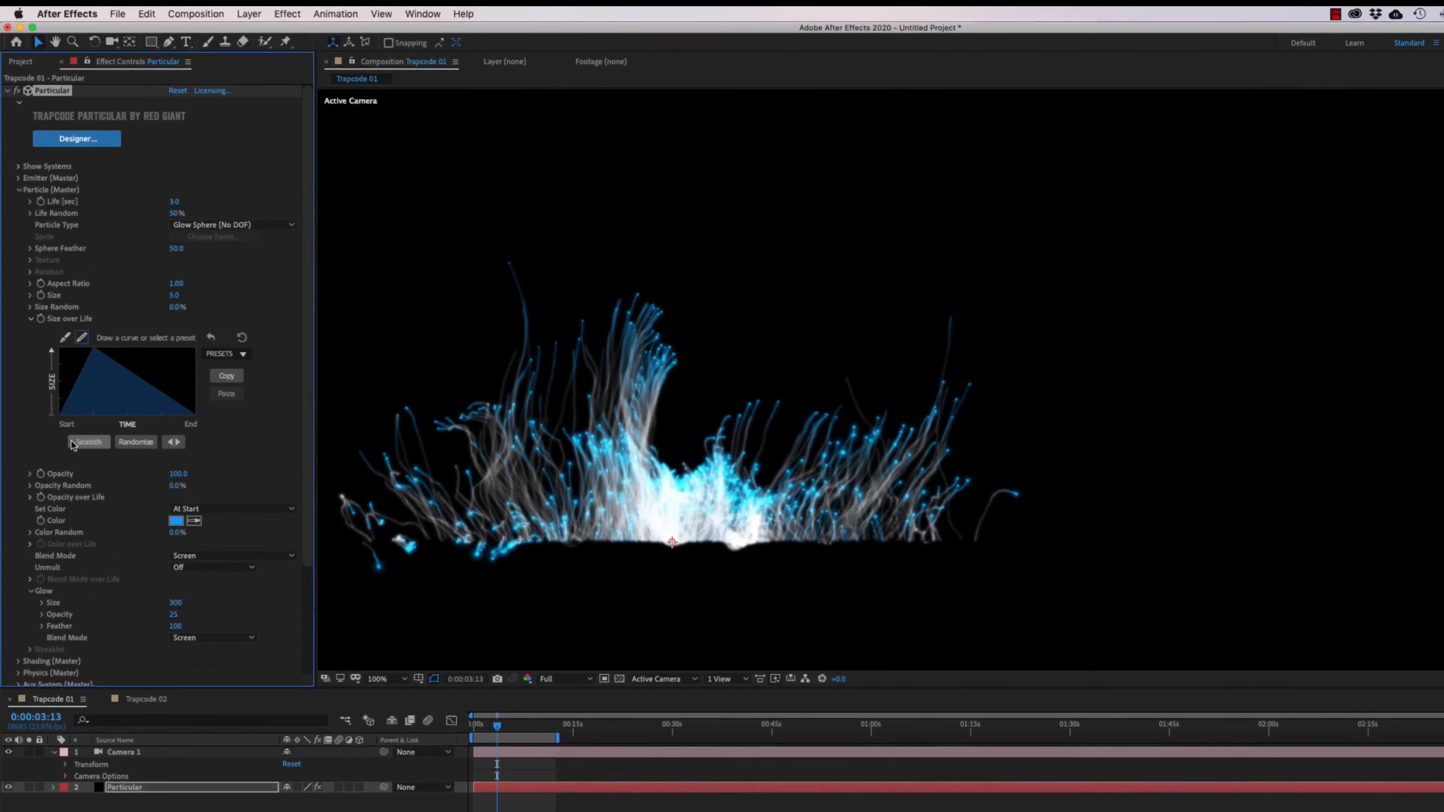
left_click(74, 443)
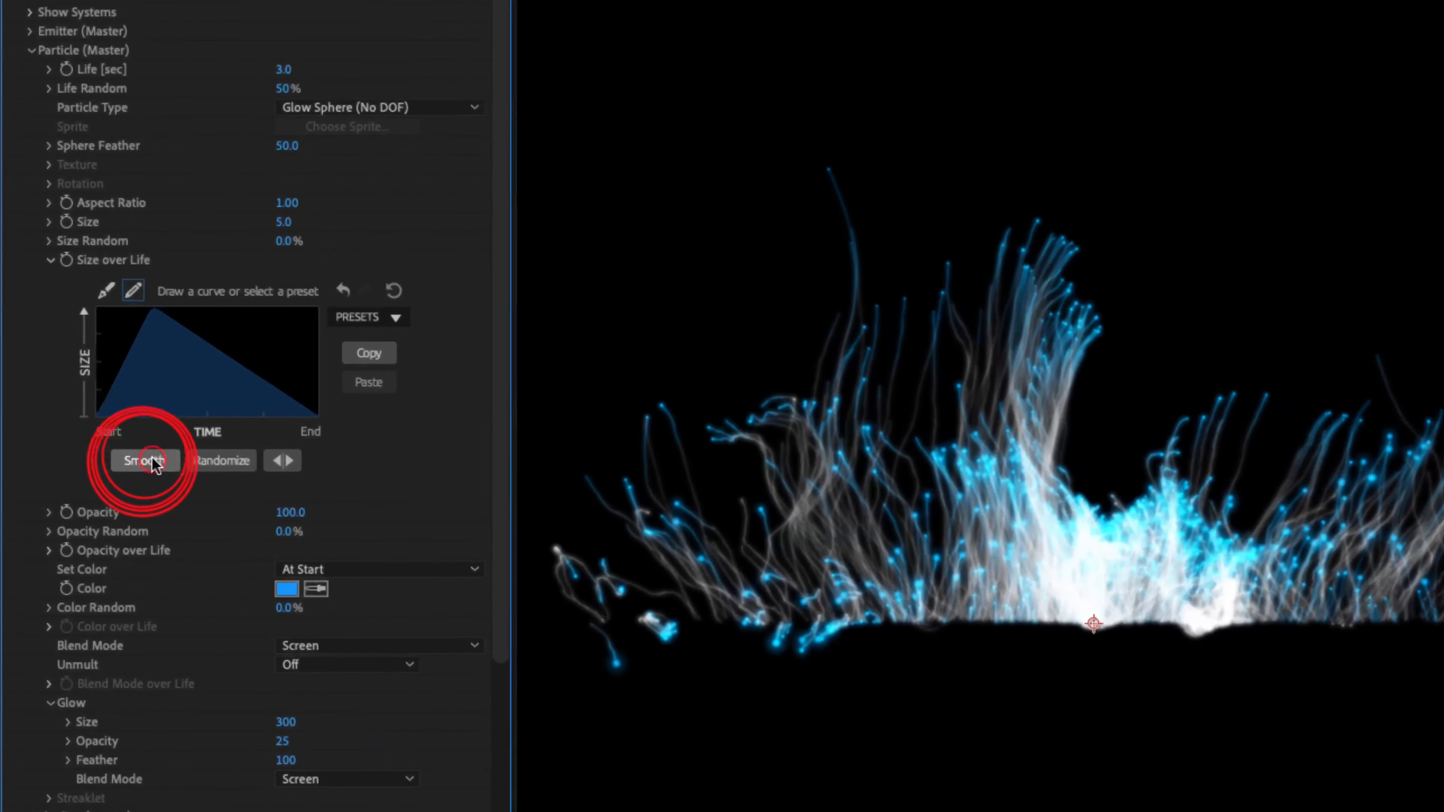
left_click(162, 468)
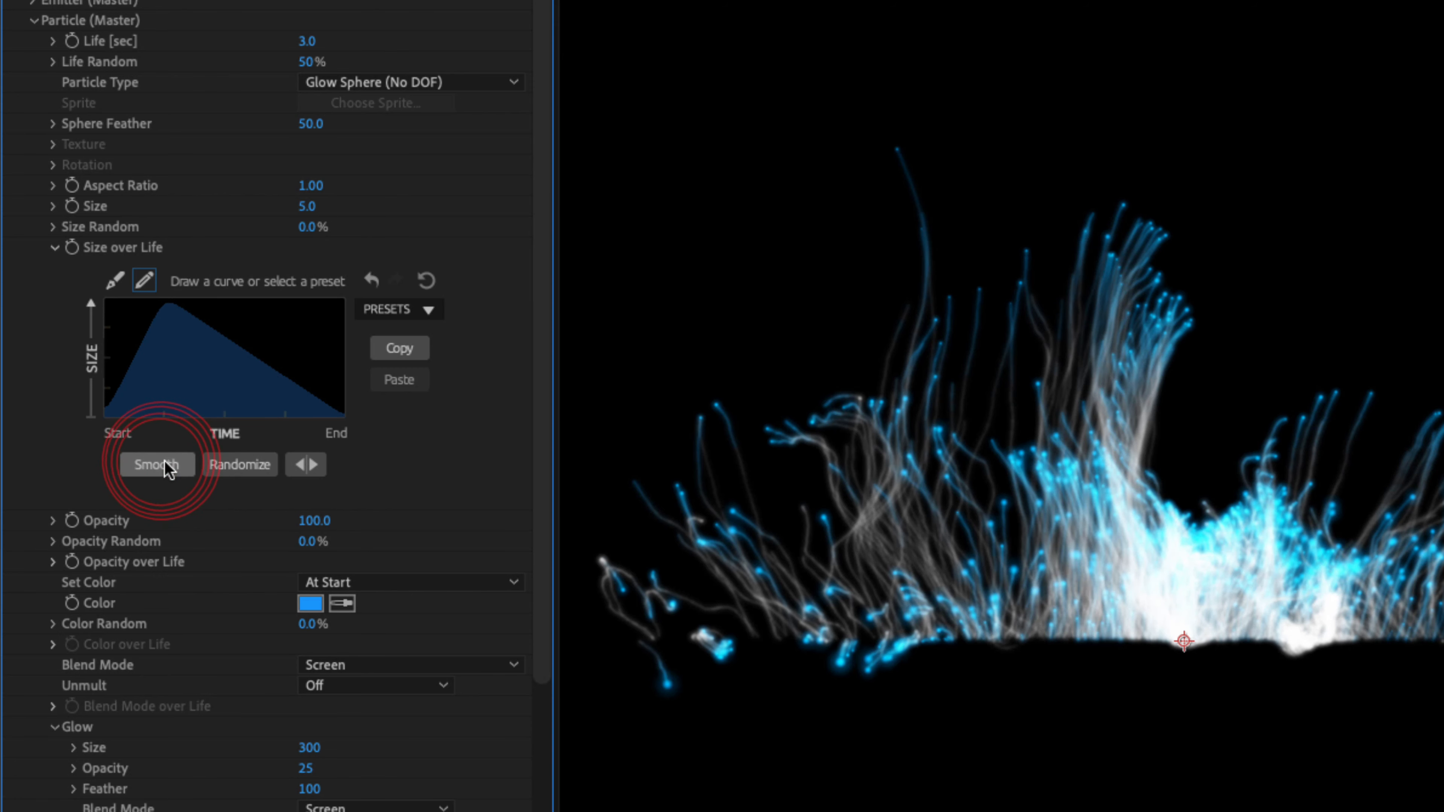
left_click(167, 467)
left_click(168, 468)
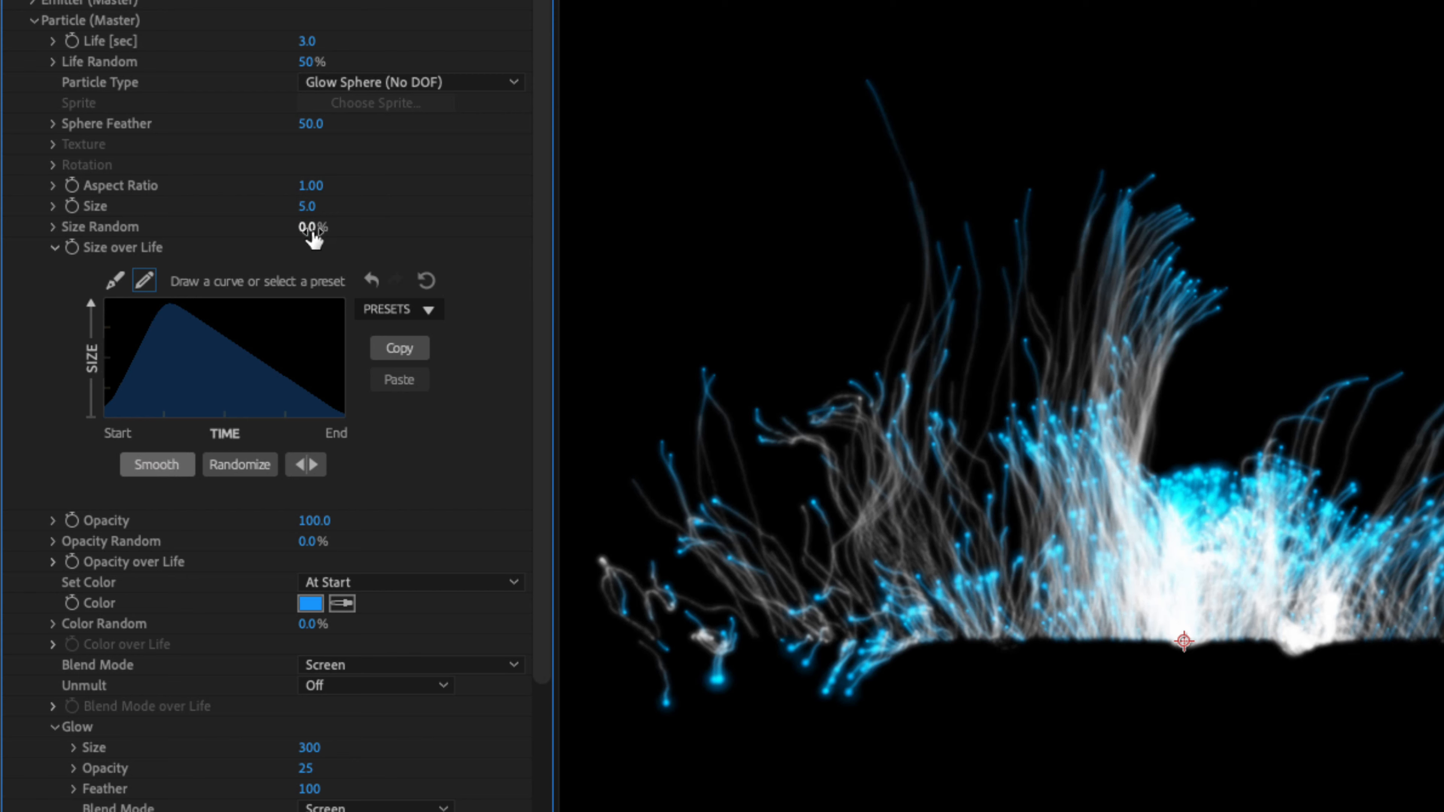
- Set the main particles' Size Random to 15% and Size to 2, and collapse Size over Life
left_click(308, 227)
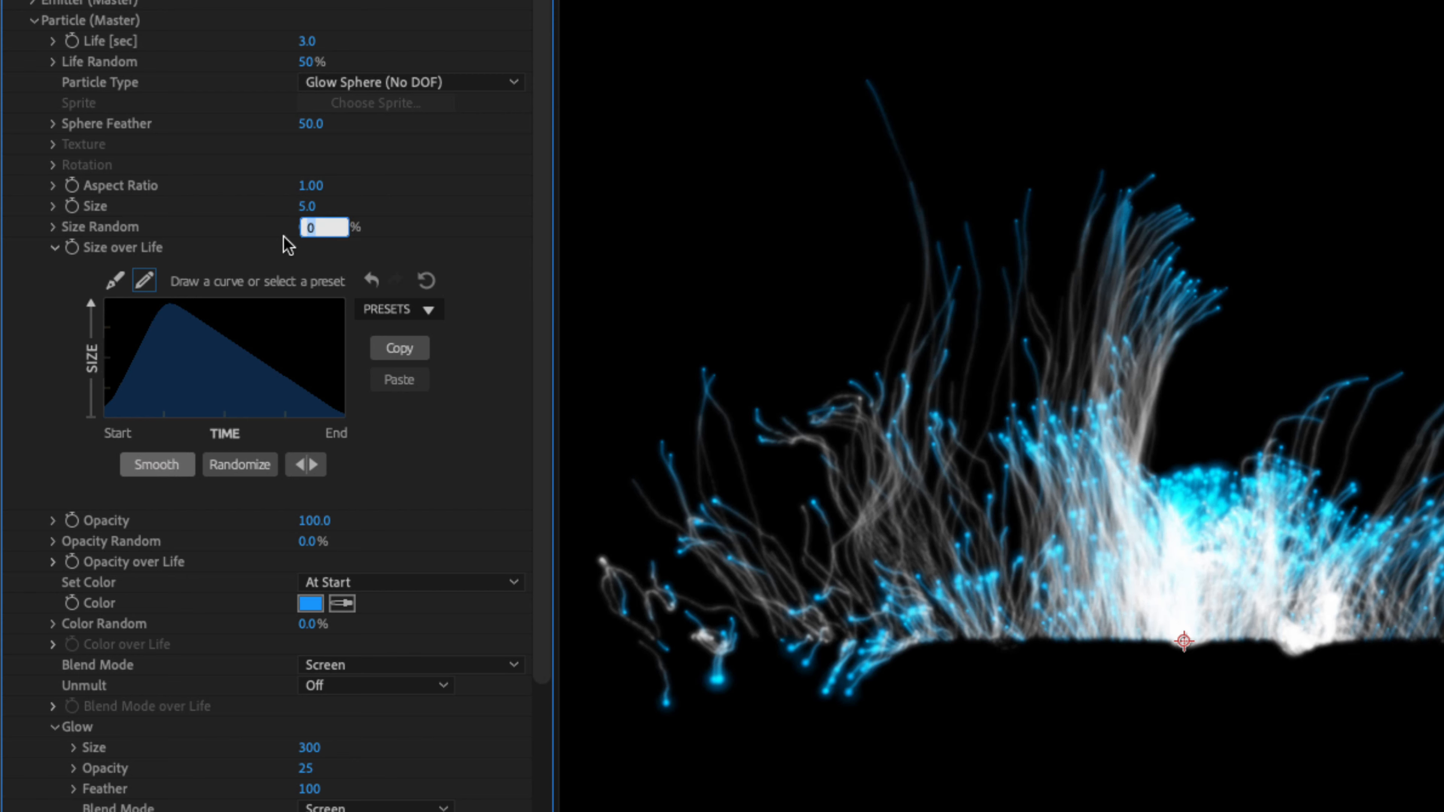
type("15")
key("Return")
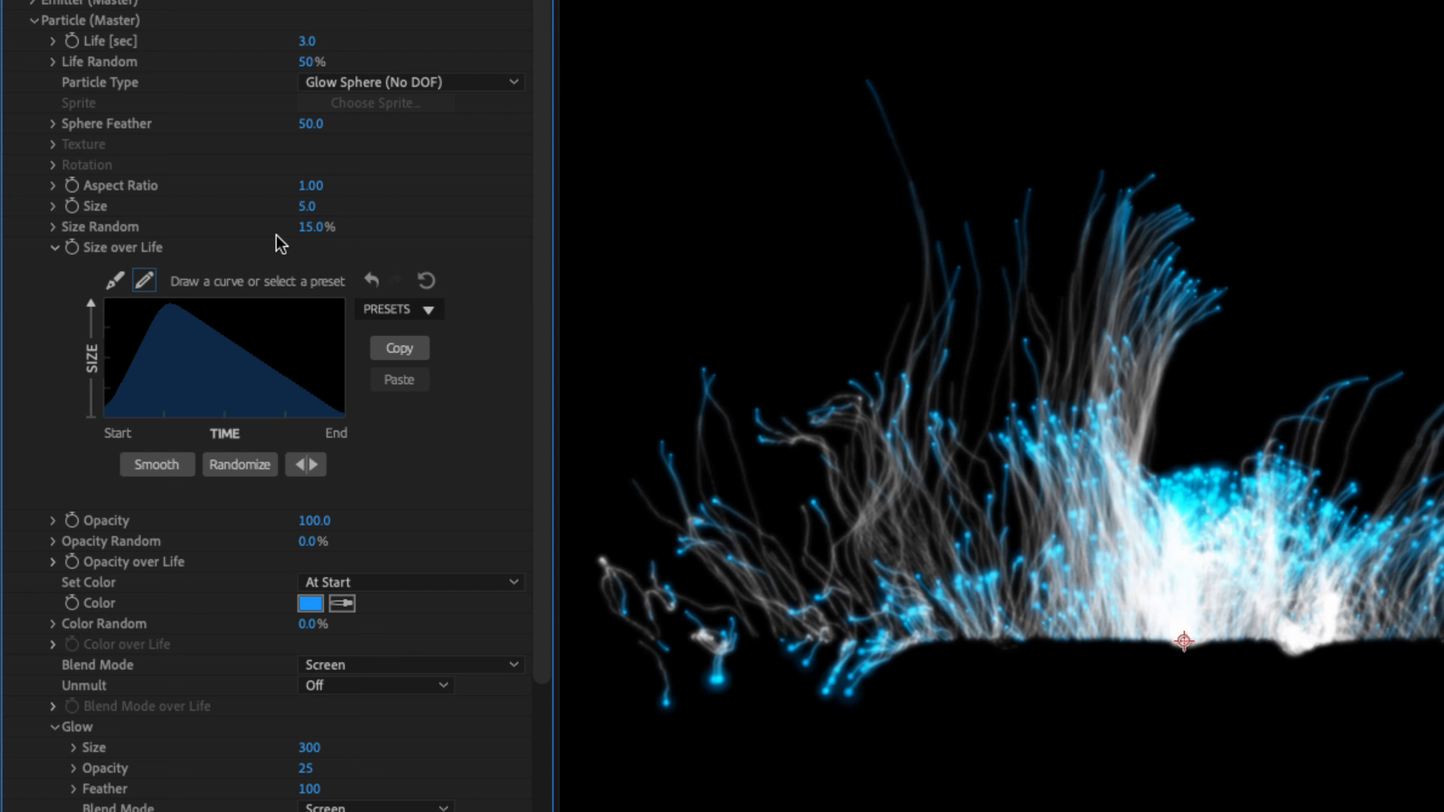
left_click(307, 206)
type("2")
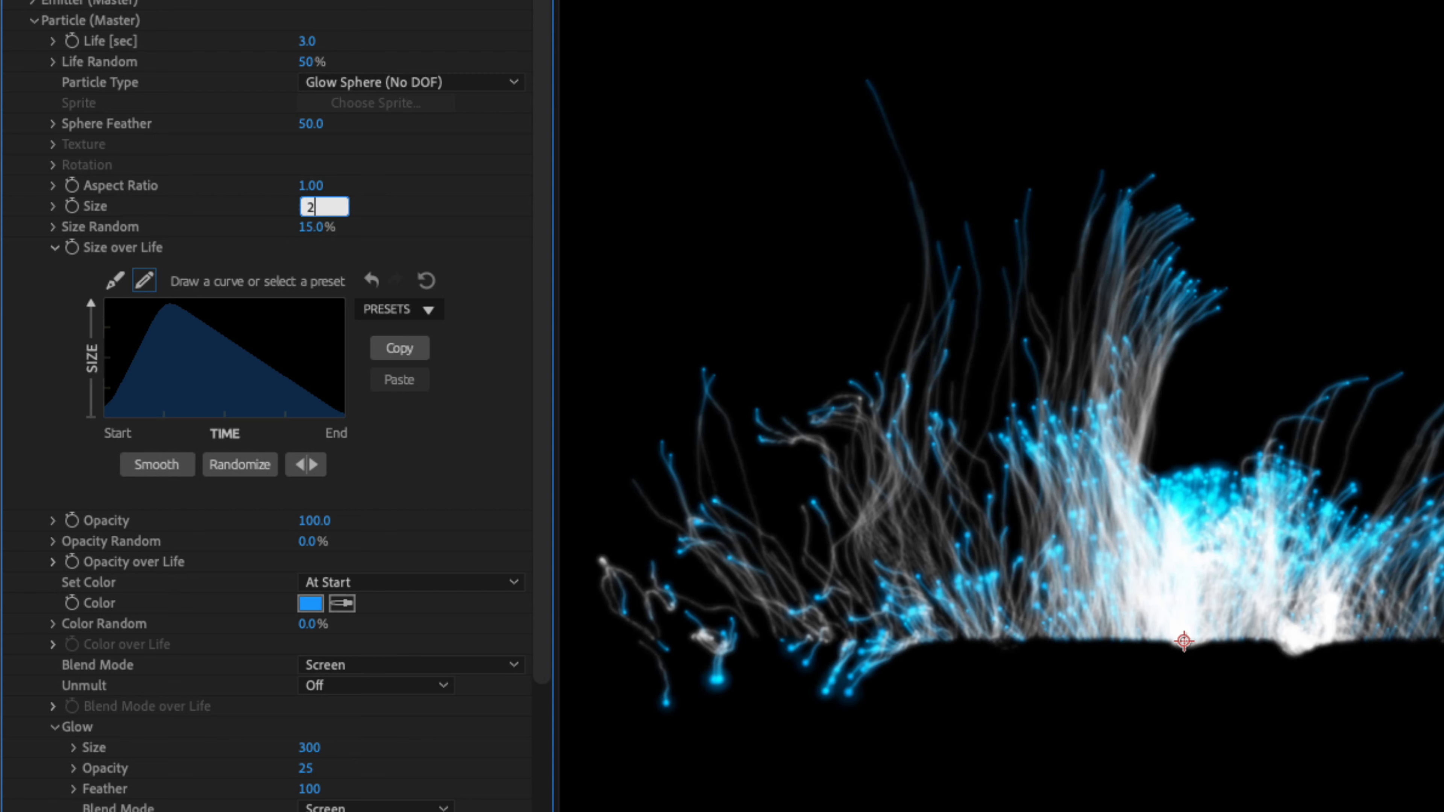
key("Return")
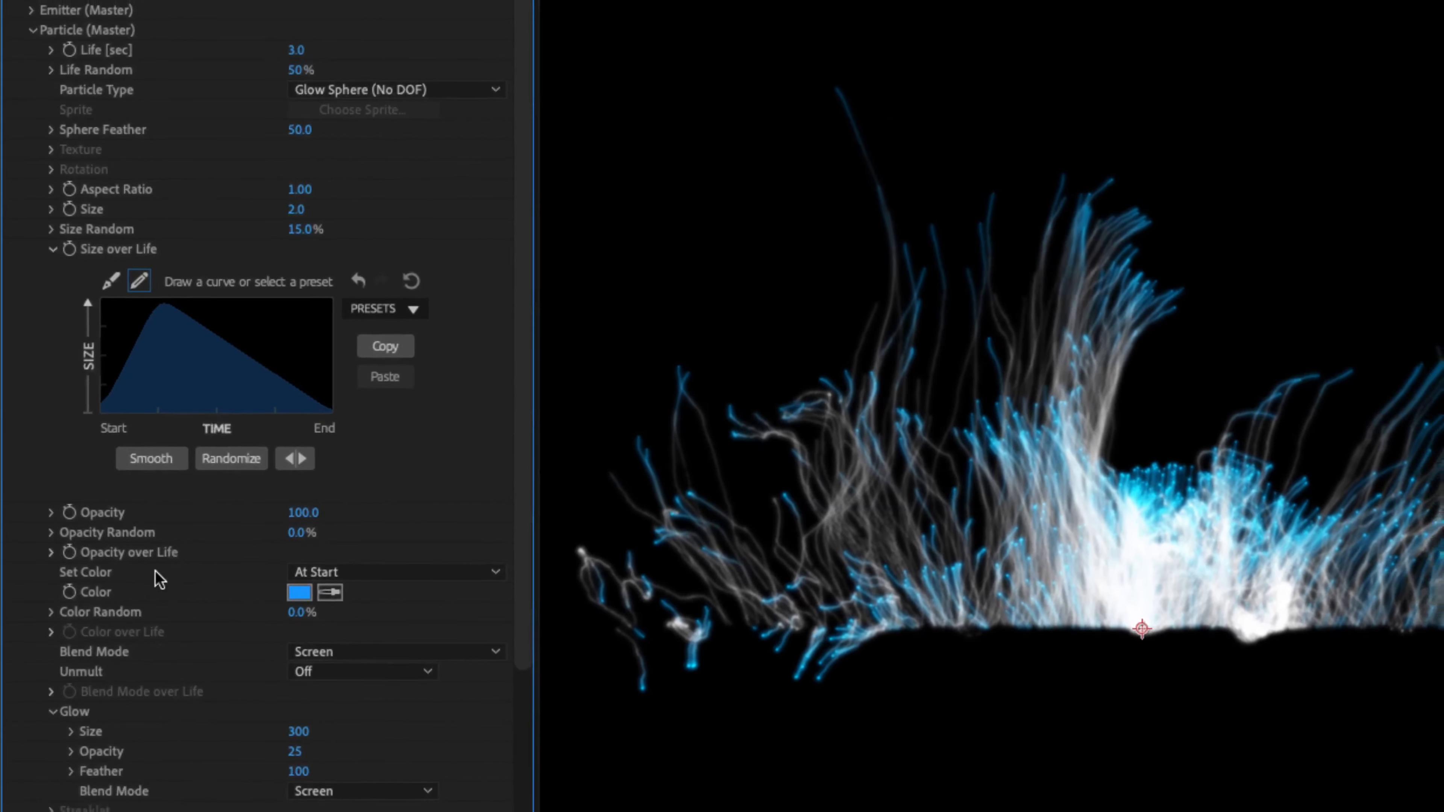
left_click(52, 250)
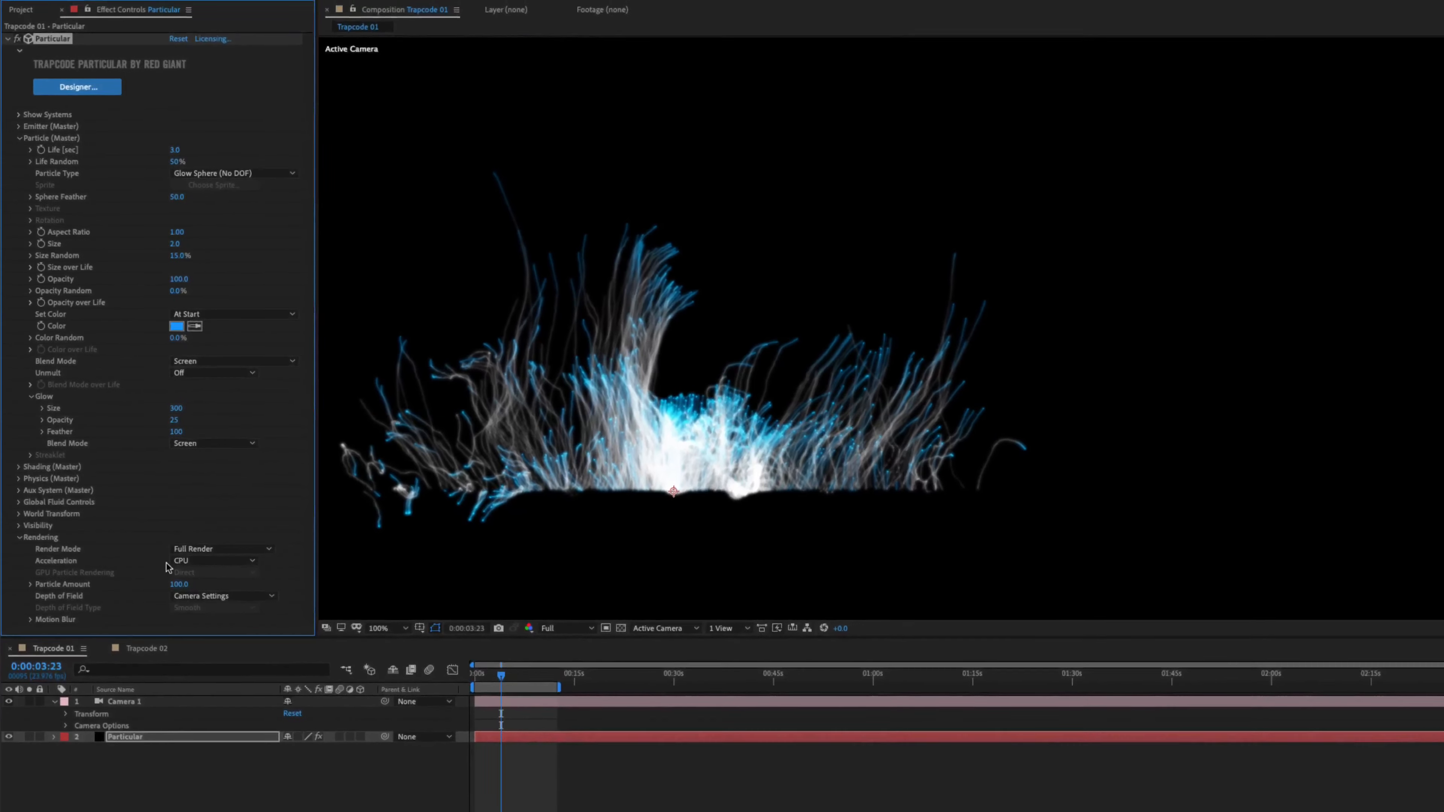
- Rename the Particular layer as Particular [01]
left_click(126, 738)
key("Return")
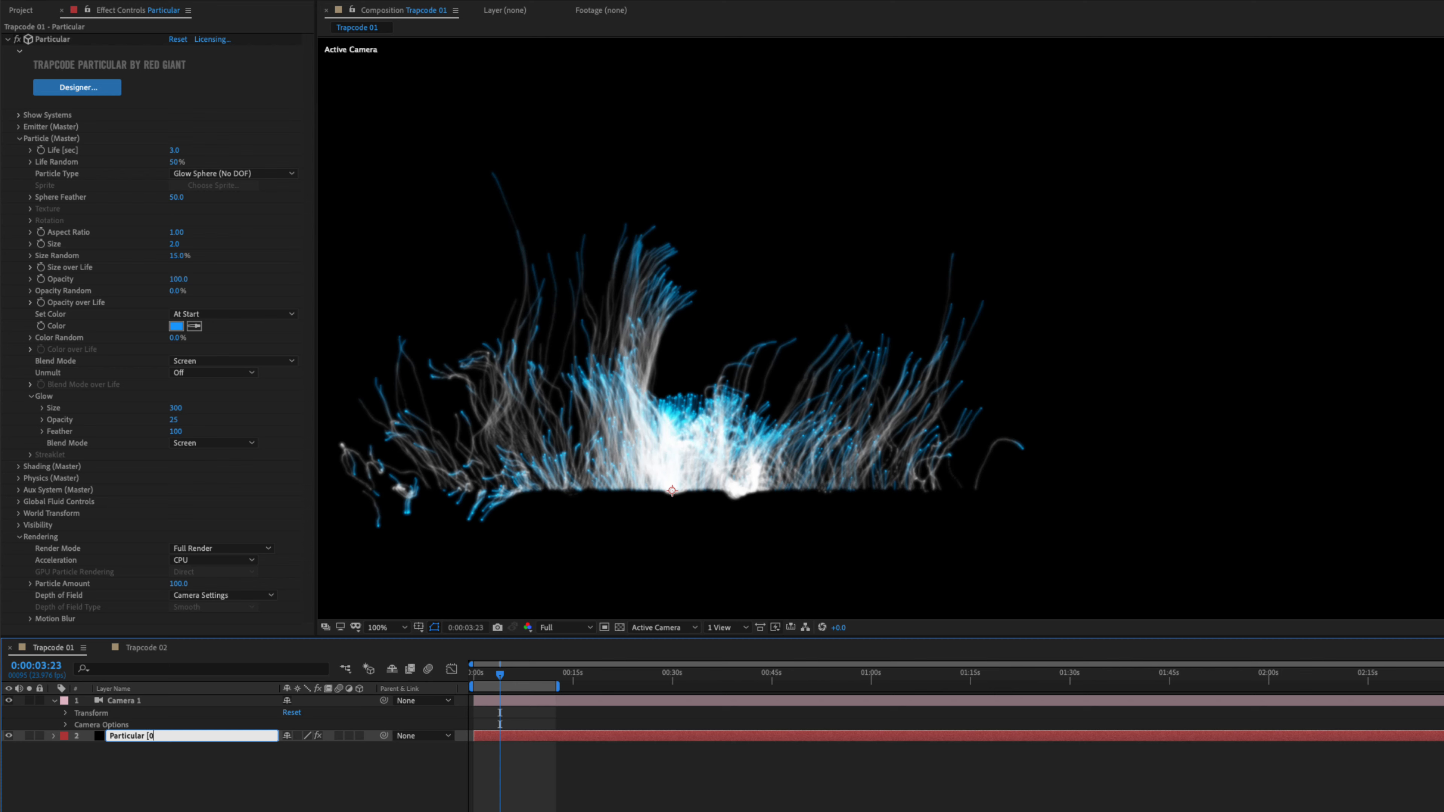
key("Return")
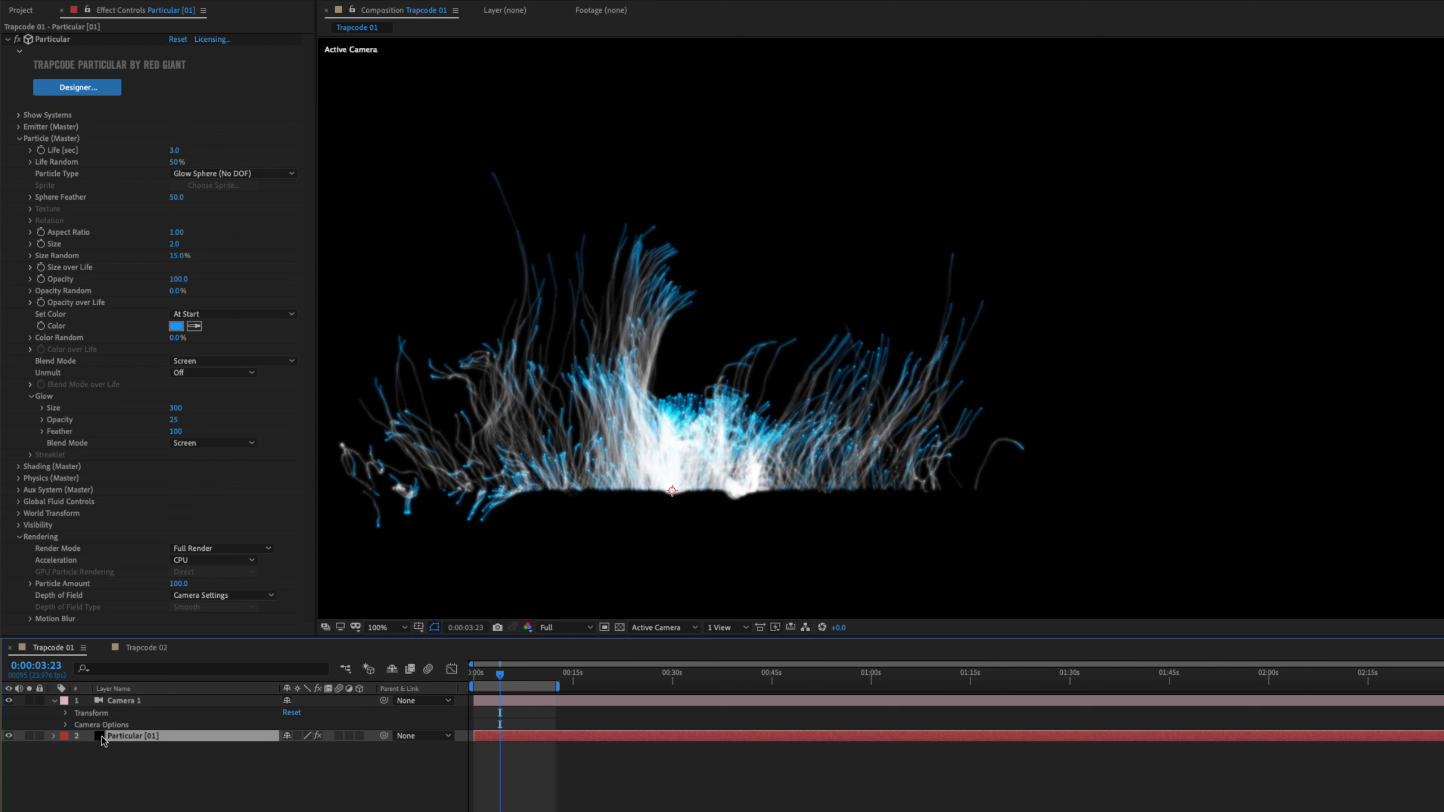
- Duplicate the Particular [01] layer and set the copy's Aux System Emit option to Off
key("ctrl+d")
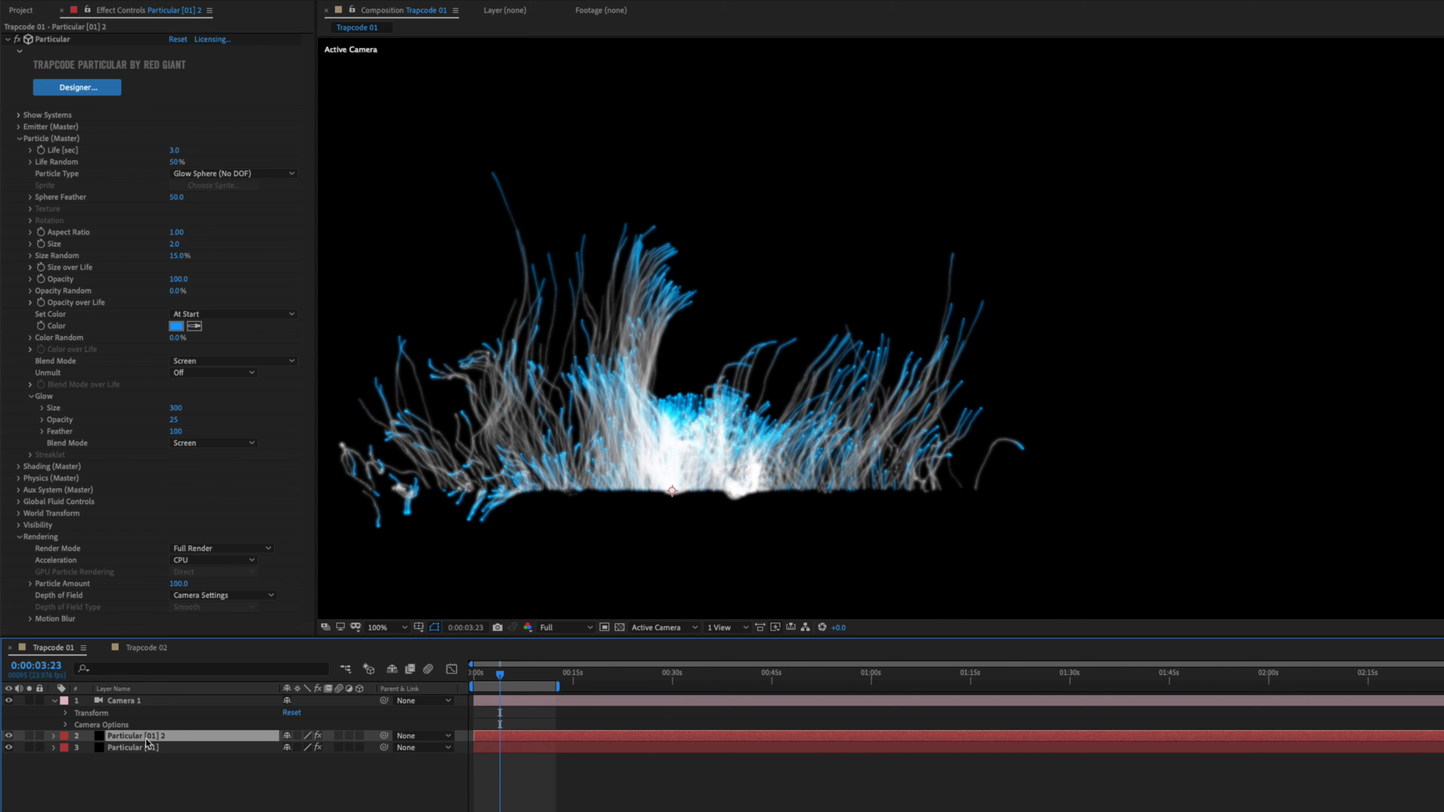
left_click(19, 138, "ctrl")
left_click(19, 173)
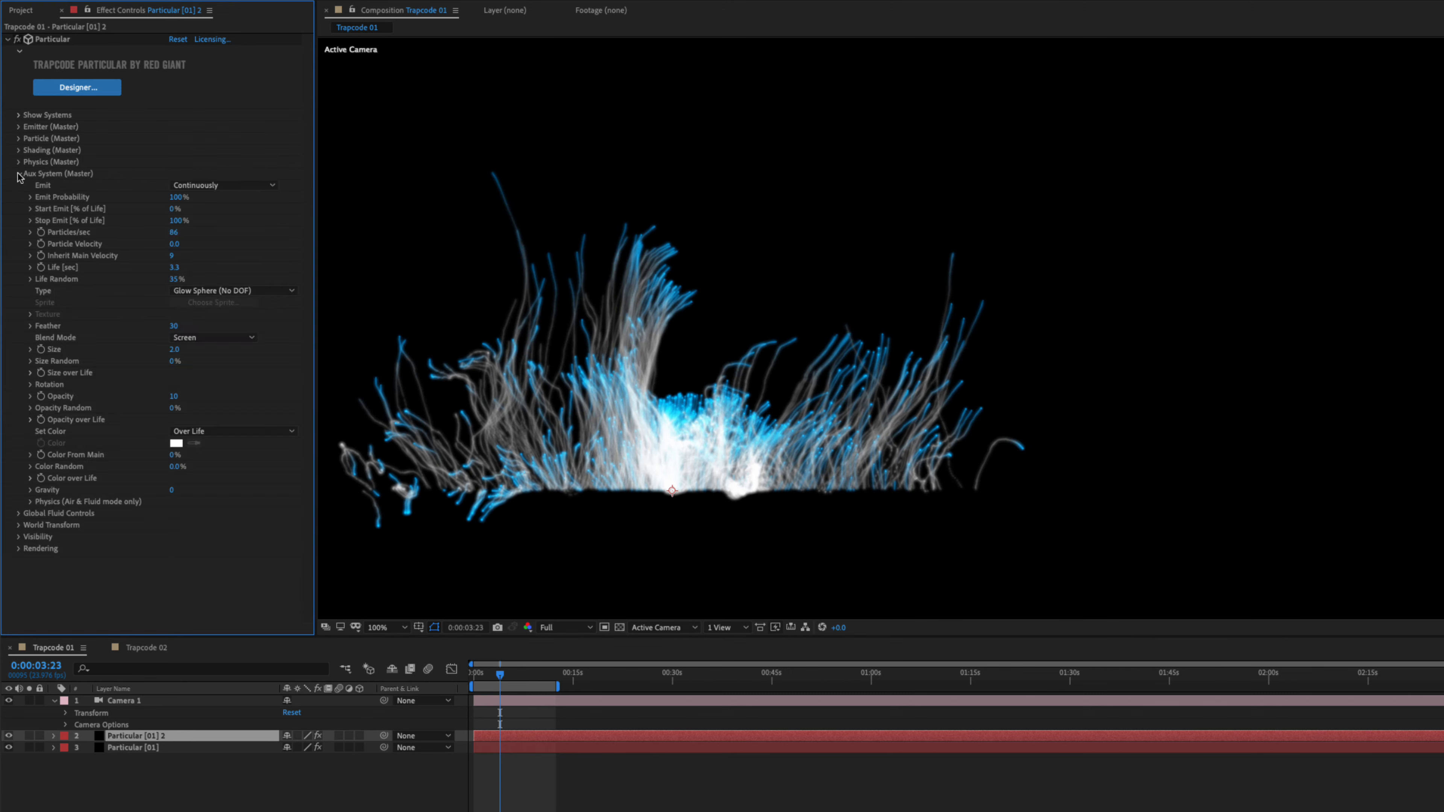
left_click(222, 185)
left_click(219, 199)
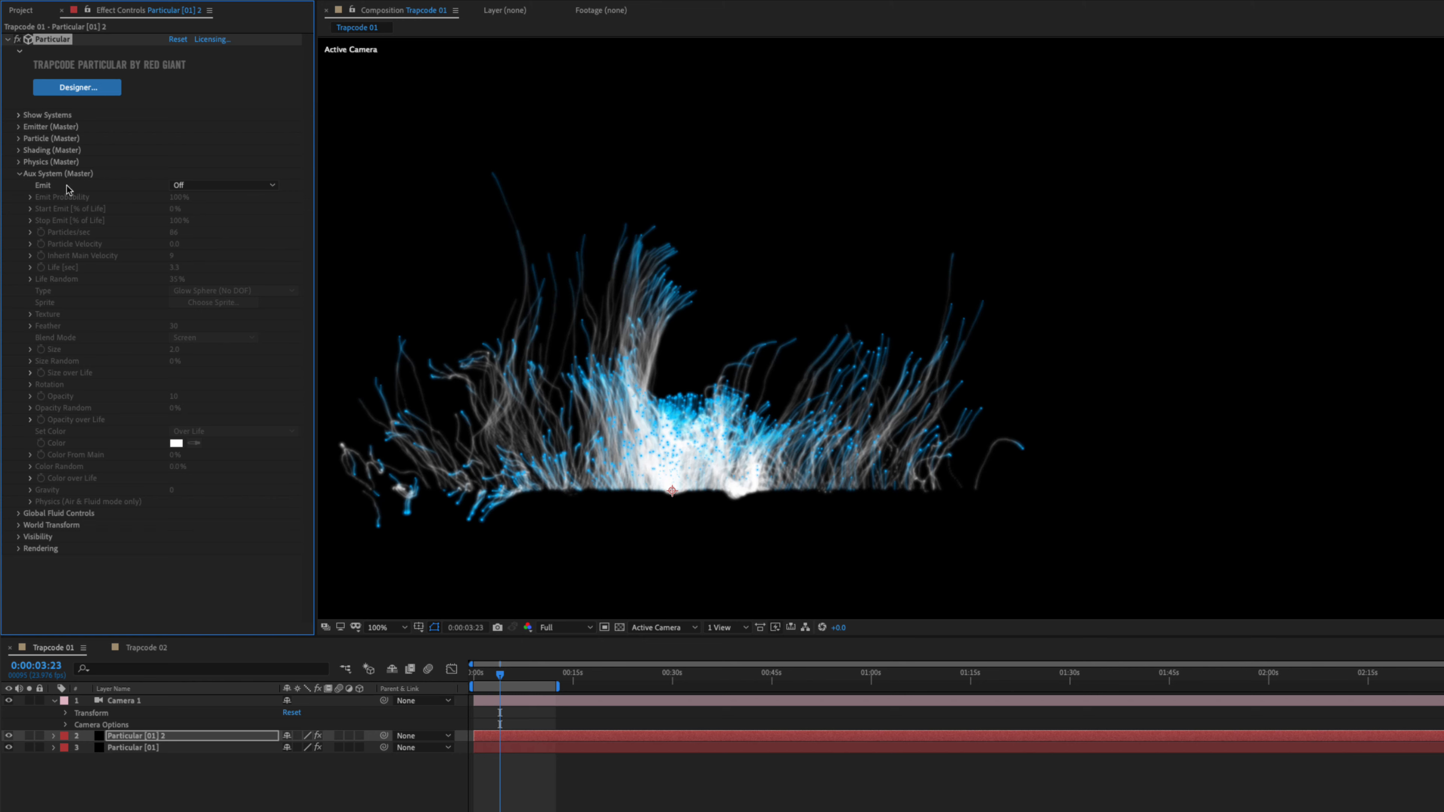
left_click(19, 175)
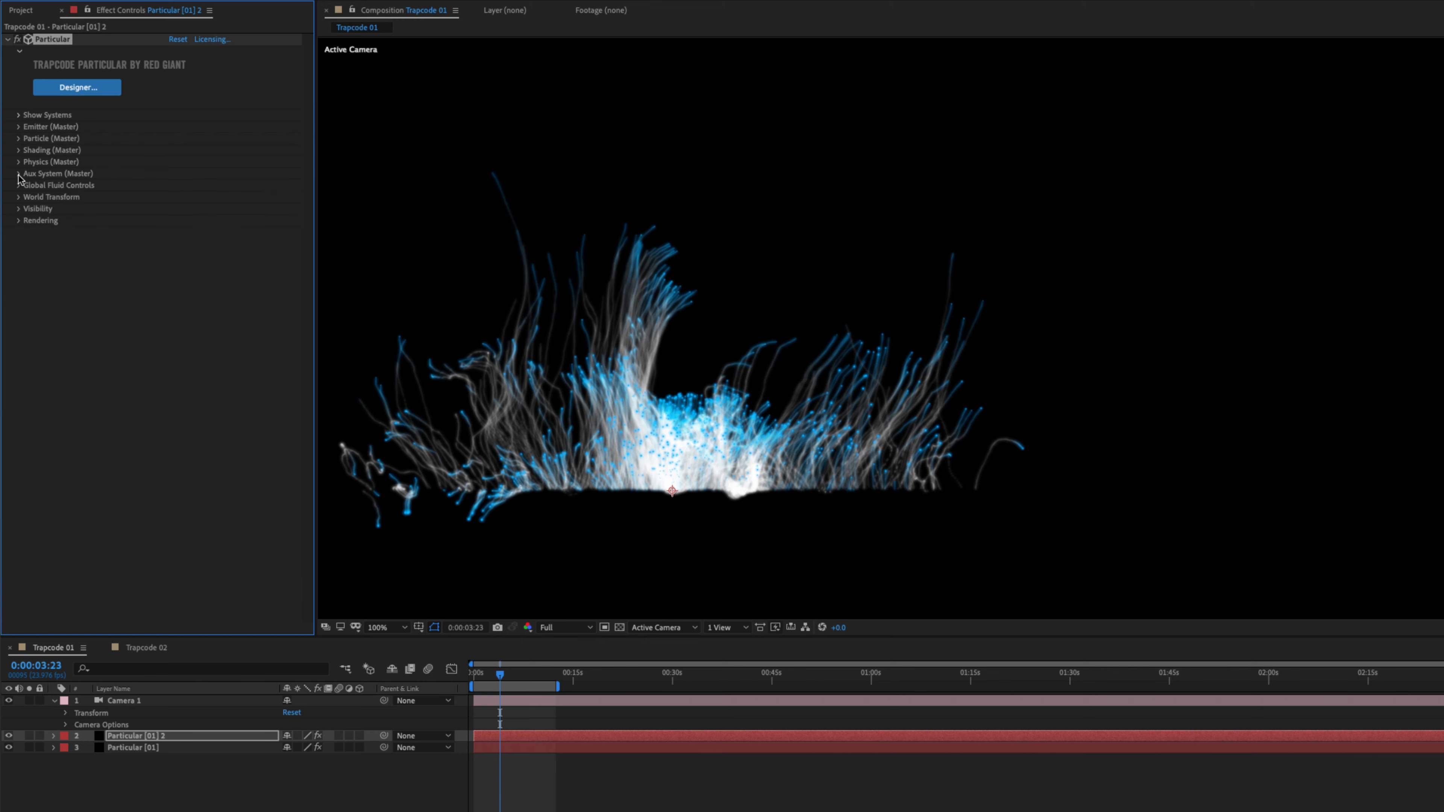
- Isolate the duplicate Particular layer while setting its emitter's Random Seed to 100400, and show all layers again
left_click(19, 128)
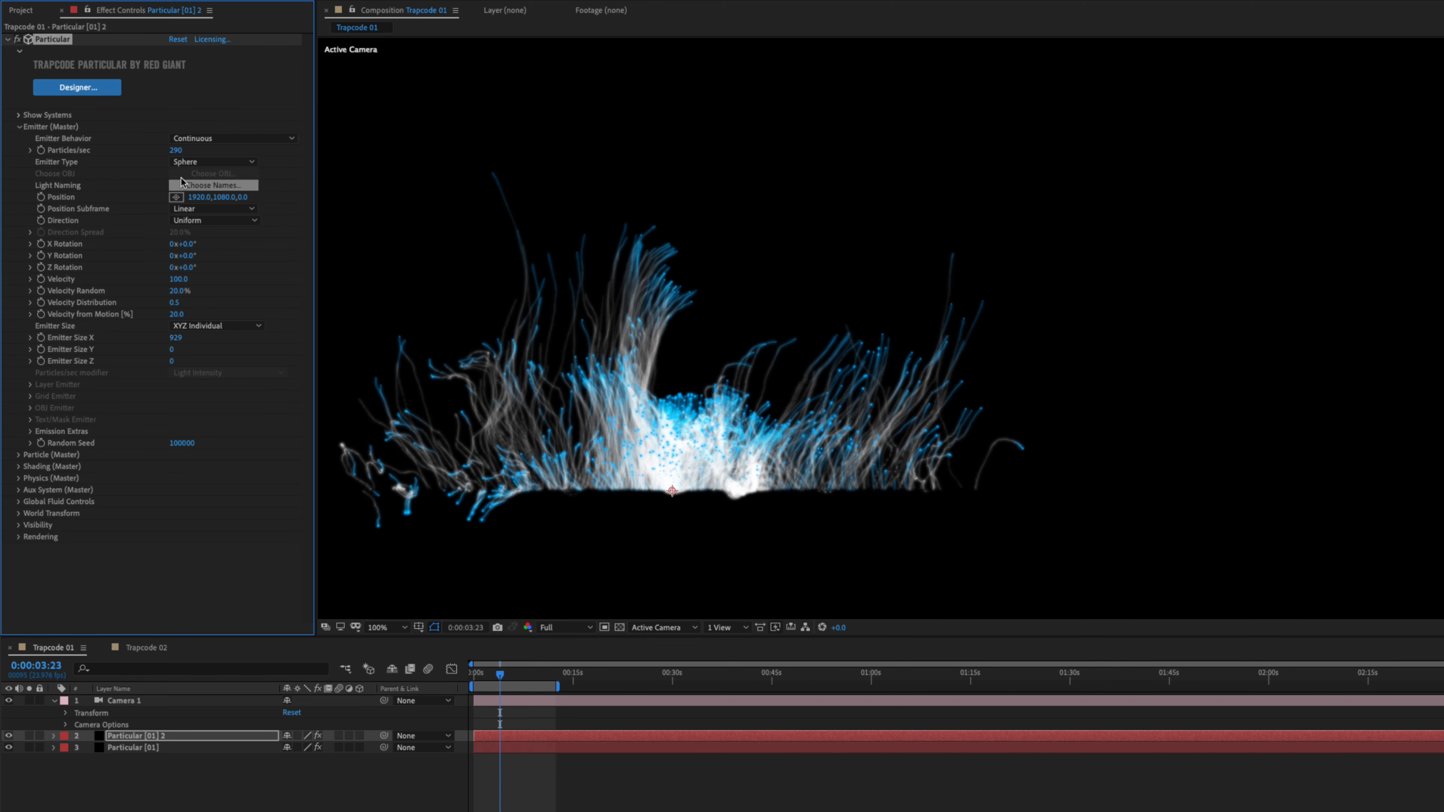
left_click(30, 748)
left_click(30, 748)
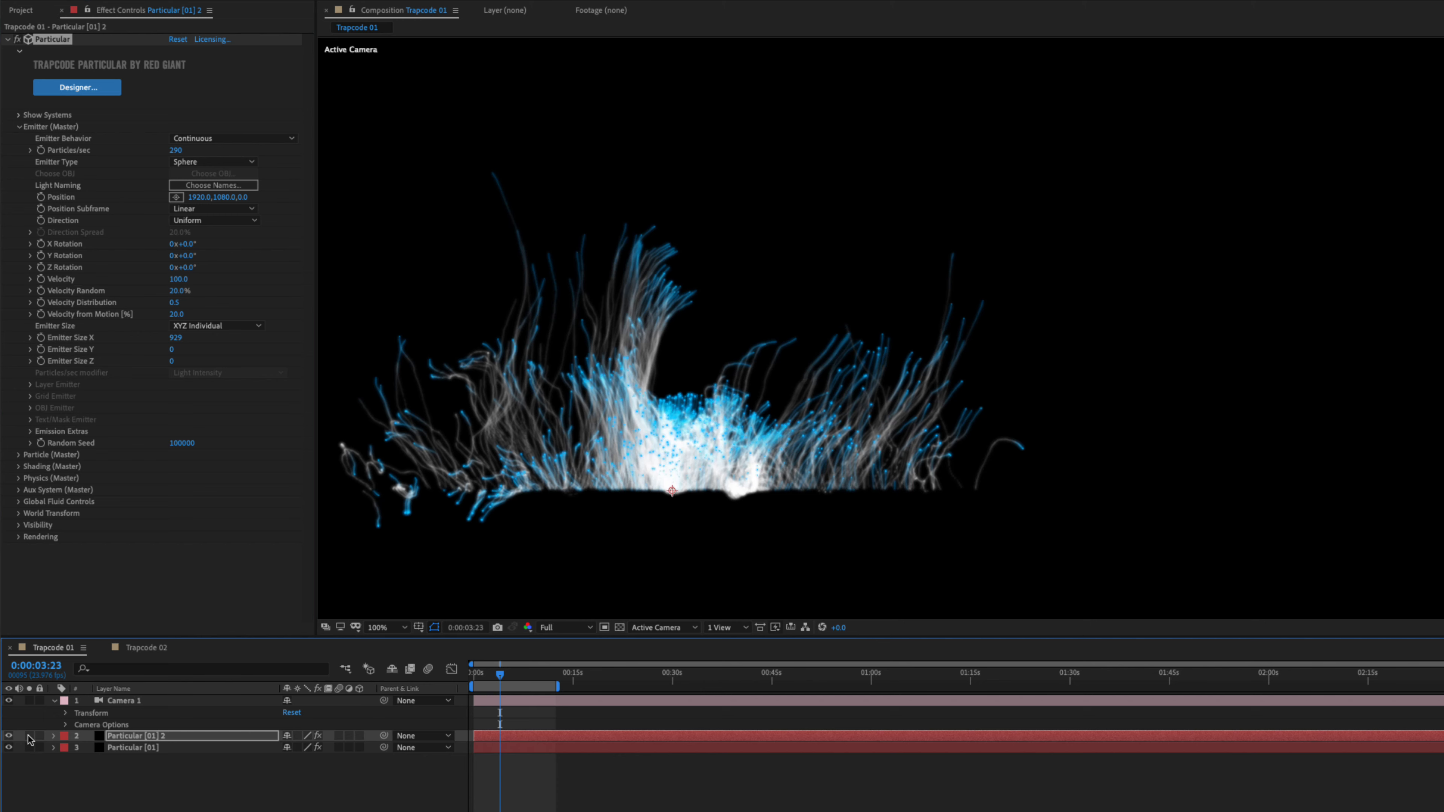
left_click(30, 736)
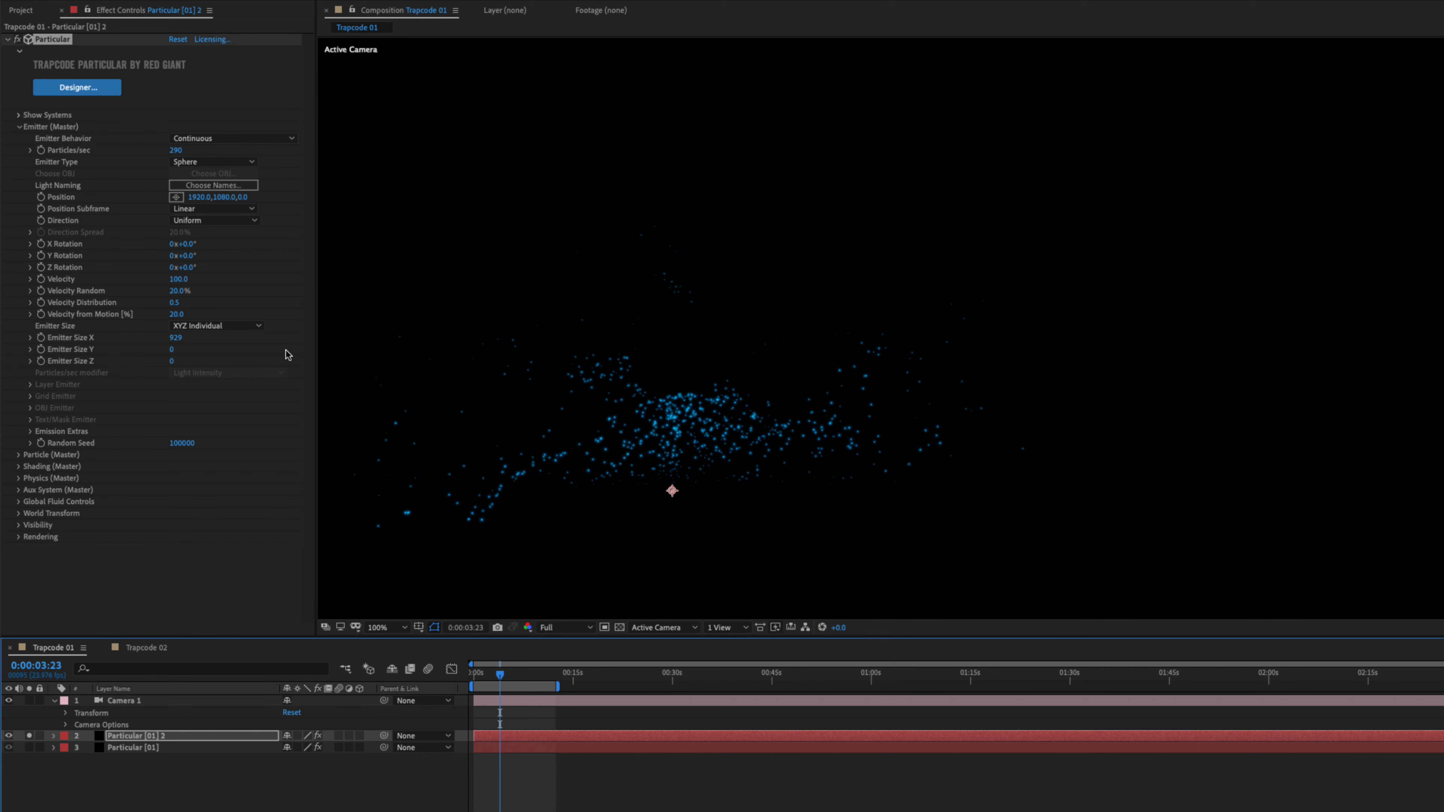
left_click(182, 442)
left_click_drag(182, 441, 210, 441)
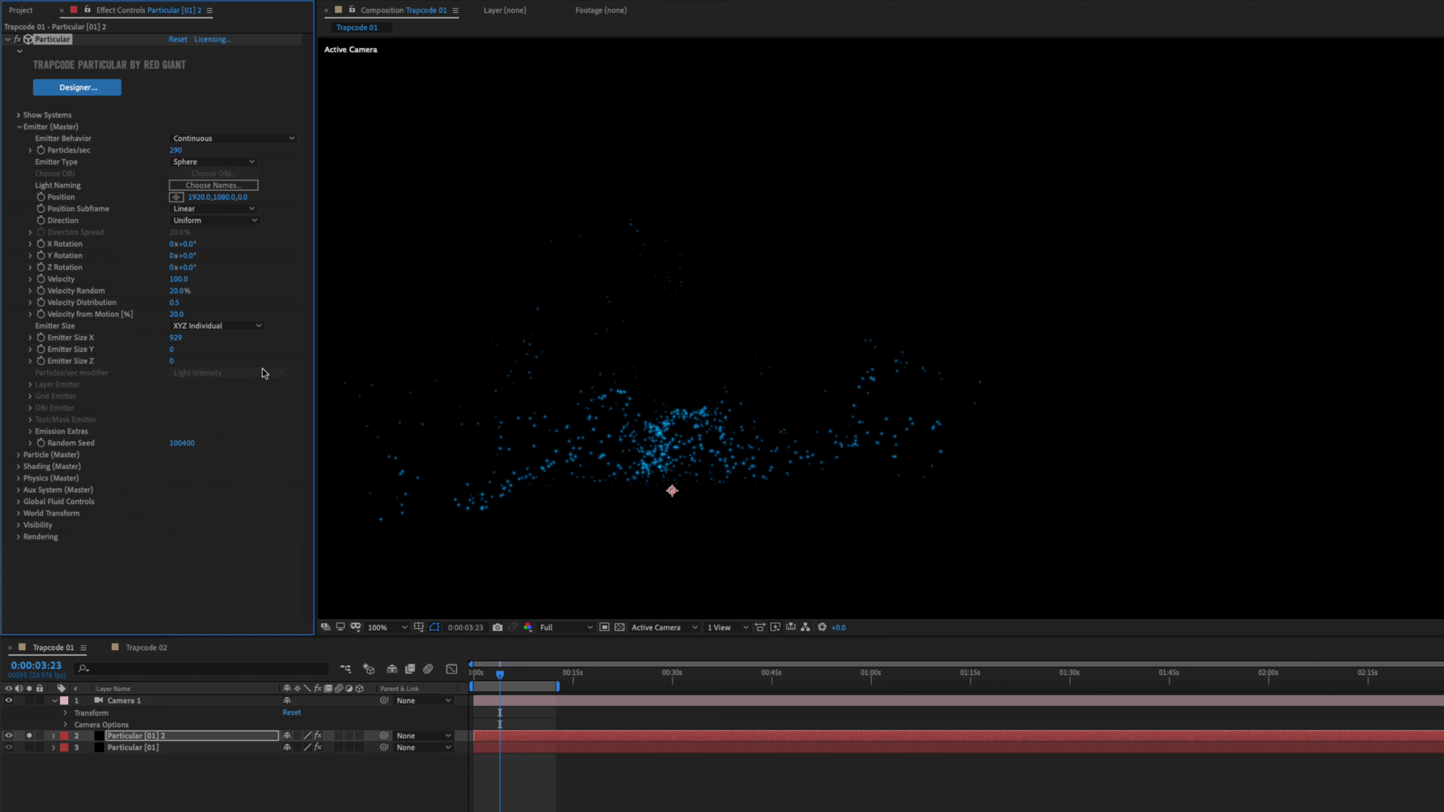
left_click(29, 736)
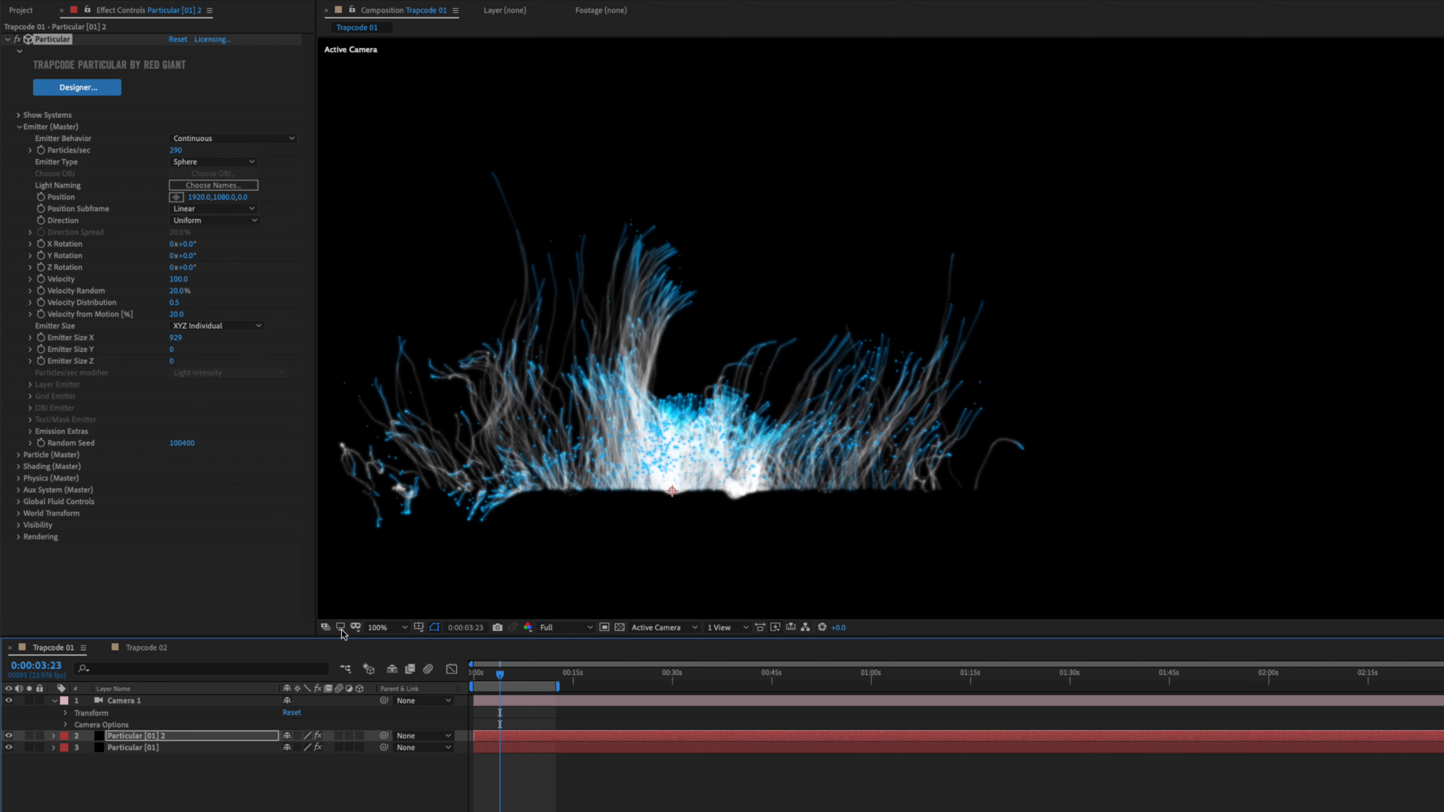
- Set the duplicate's emitter to 500 Particles/sec and change that layer's blending mode to Screen
left_click(176, 150)
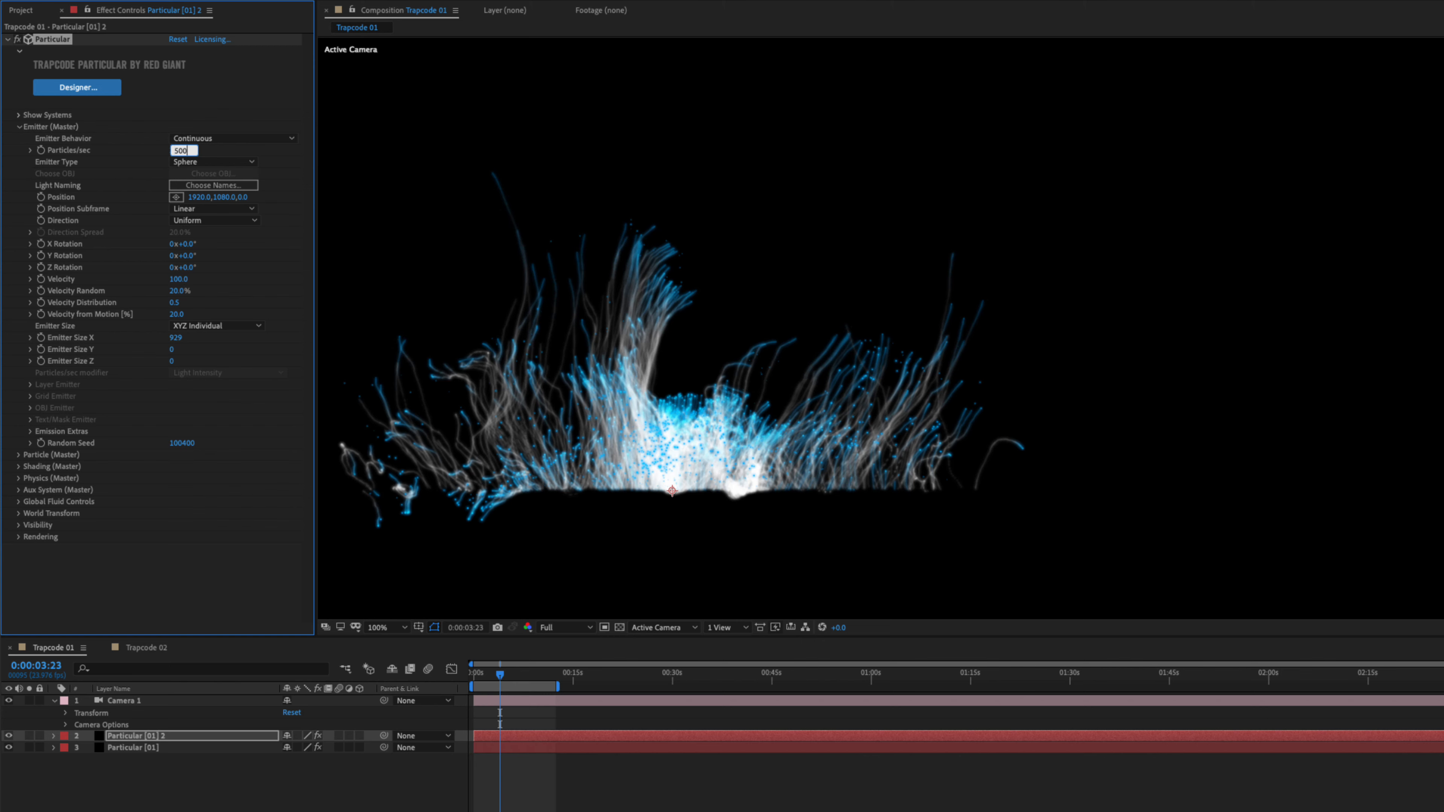
key("Return")
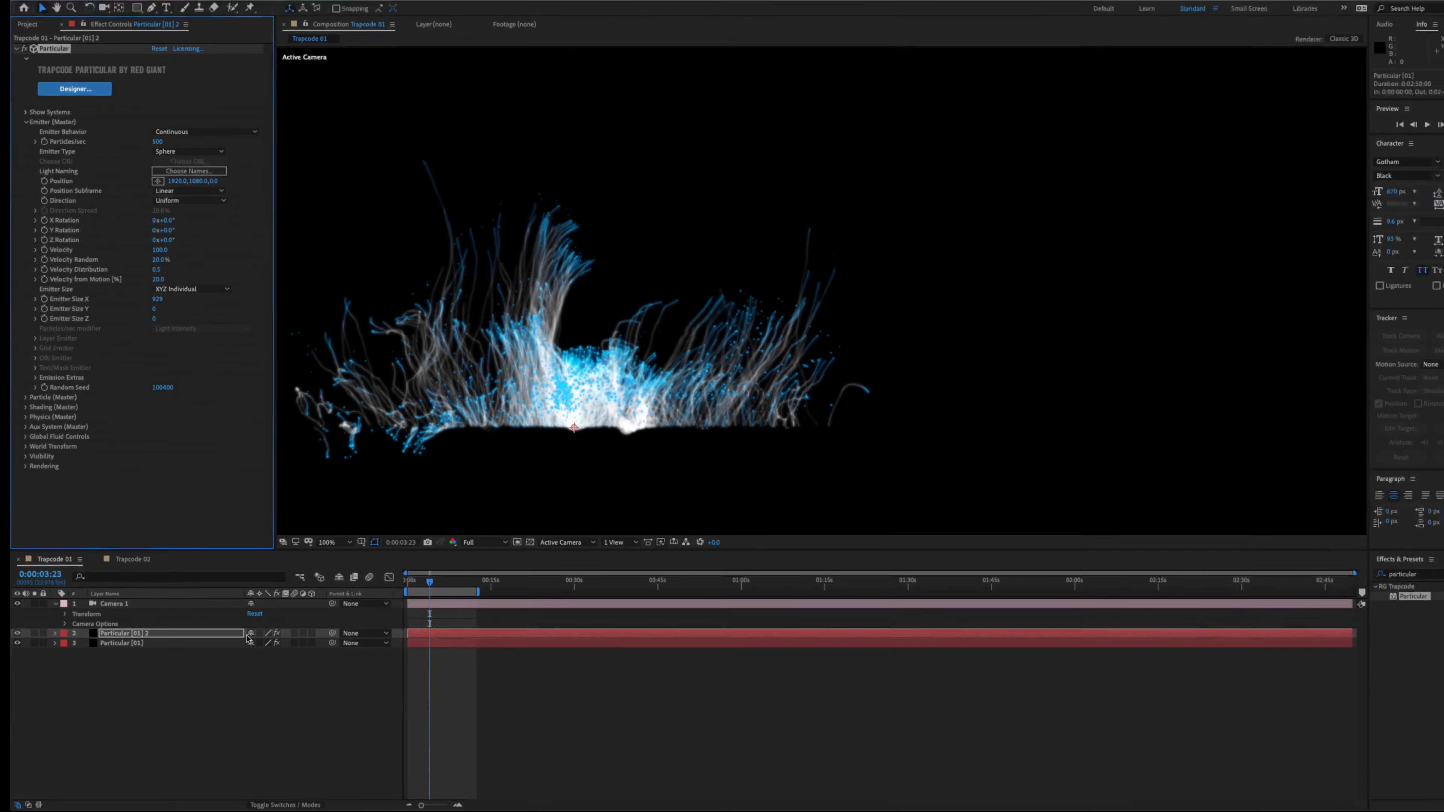
left_click(279, 788)
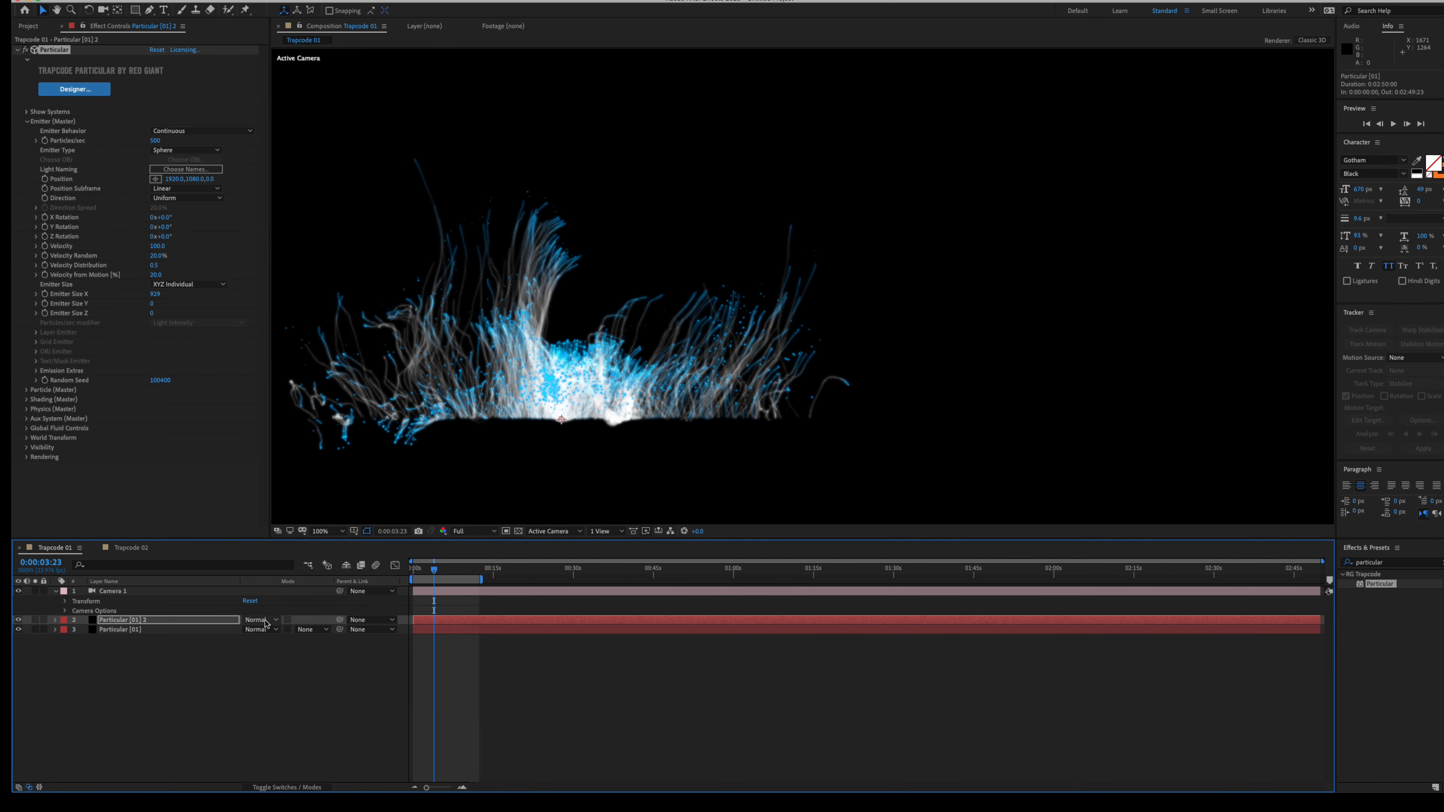
left_click(266, 621)
left_click(270, 470)
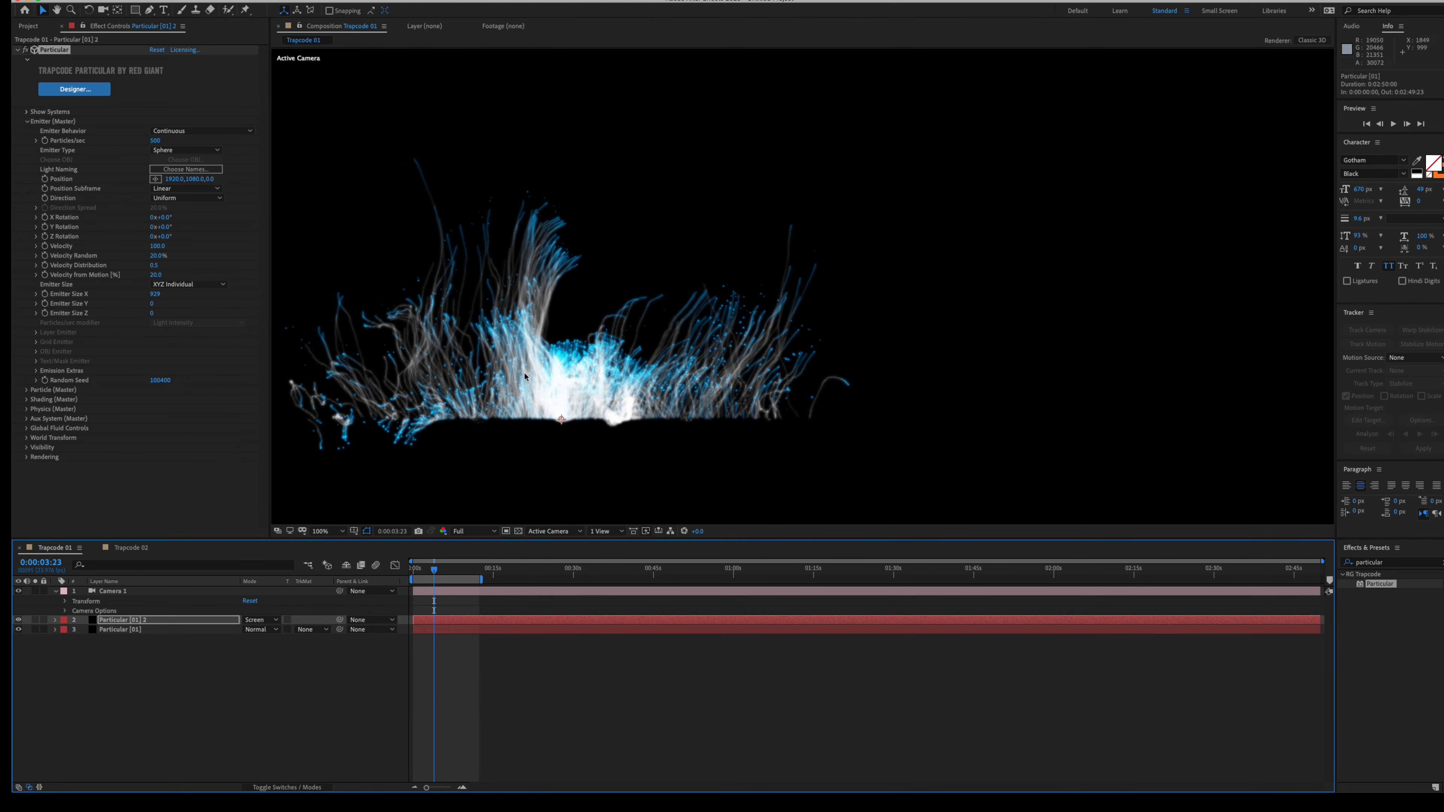
- Preview the combined particle layers and inspect them up close around 0:00:03:18
key("space")
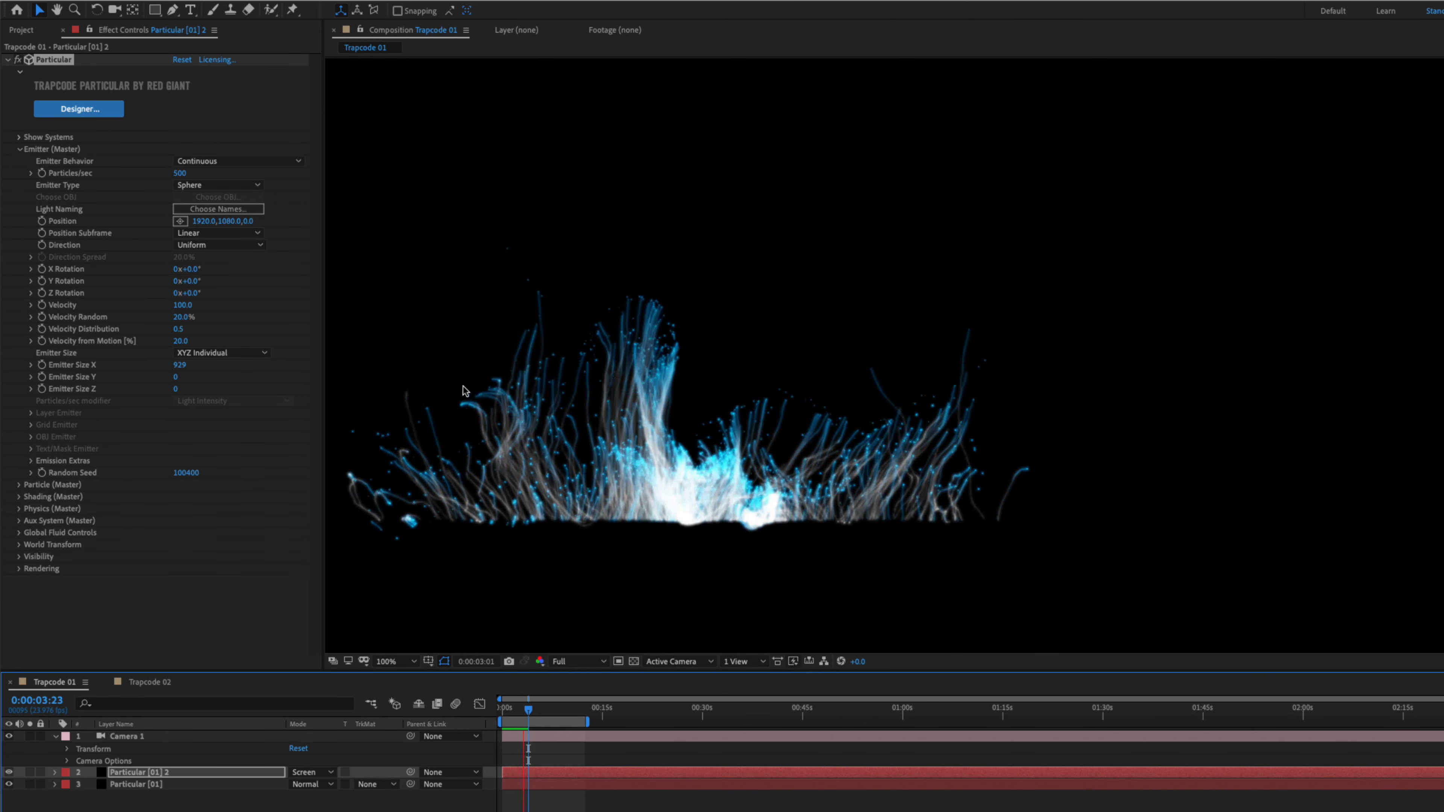
key("space")
left_click_drag(554, 477, 771, 430)
key("v")
key("period")
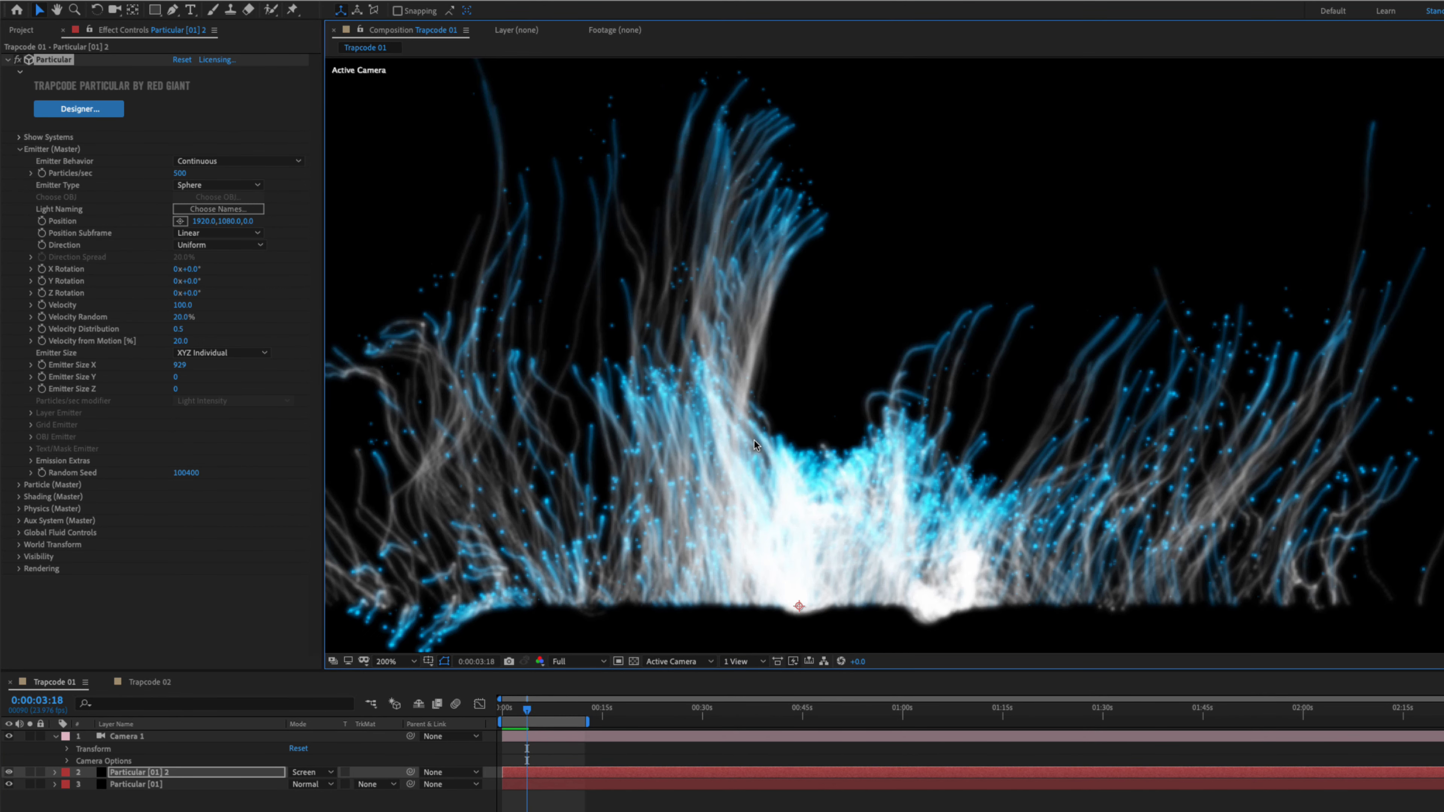
key("comma")
key("comma")
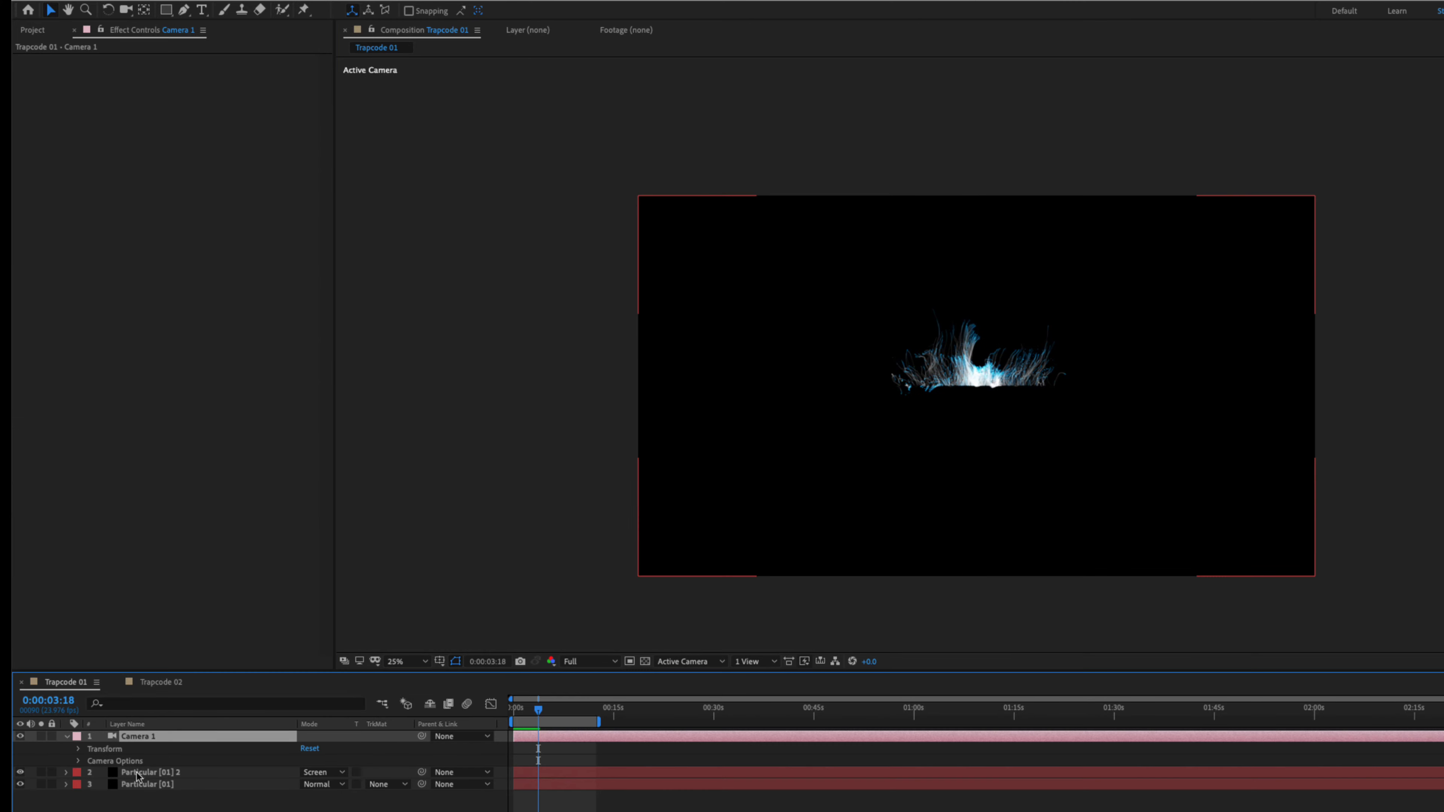
- Add a null object above Camera 1 and parent the camera to it
left_click(127, 736)
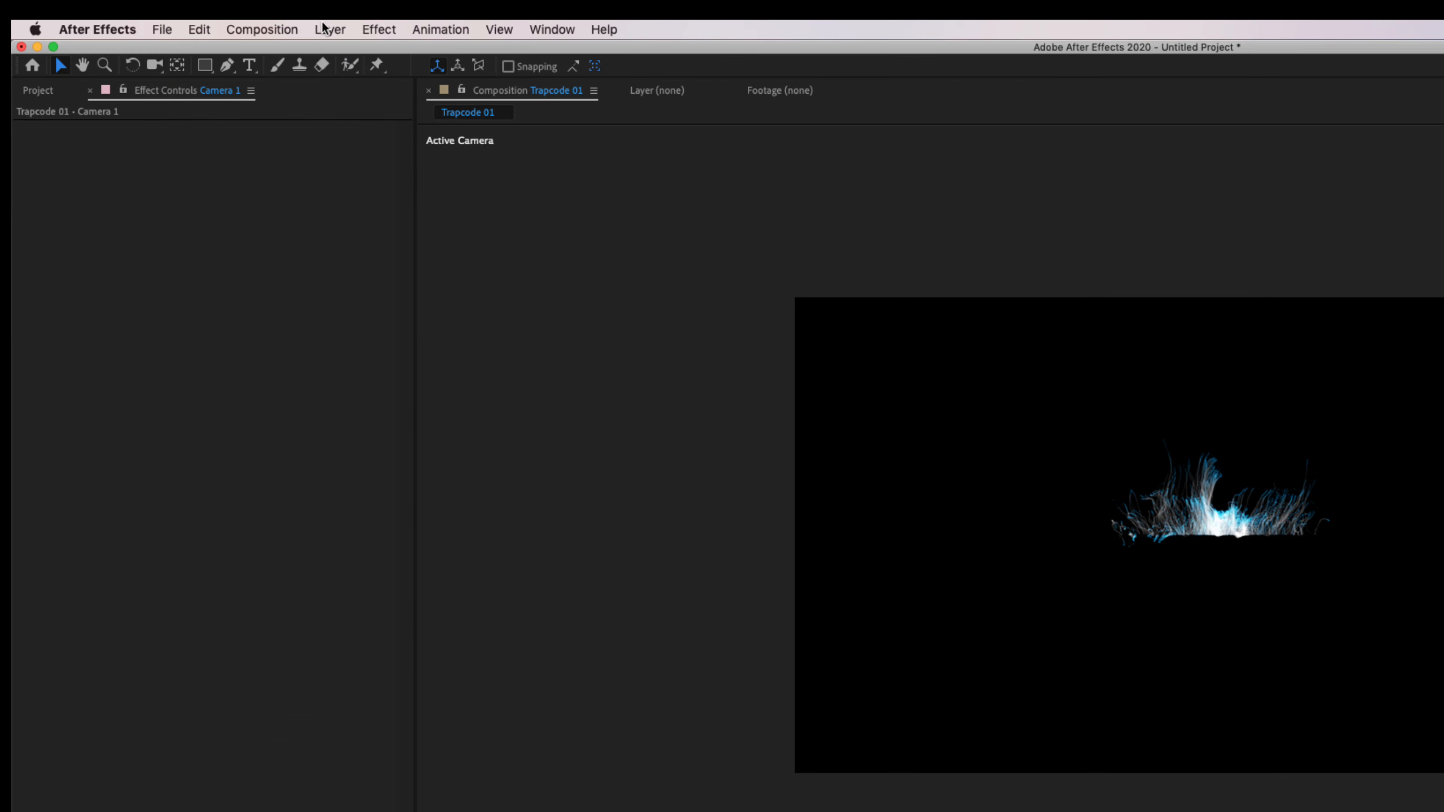
left_click(329, 29)
mouse_move(342, 50)
left_click(559, 122)
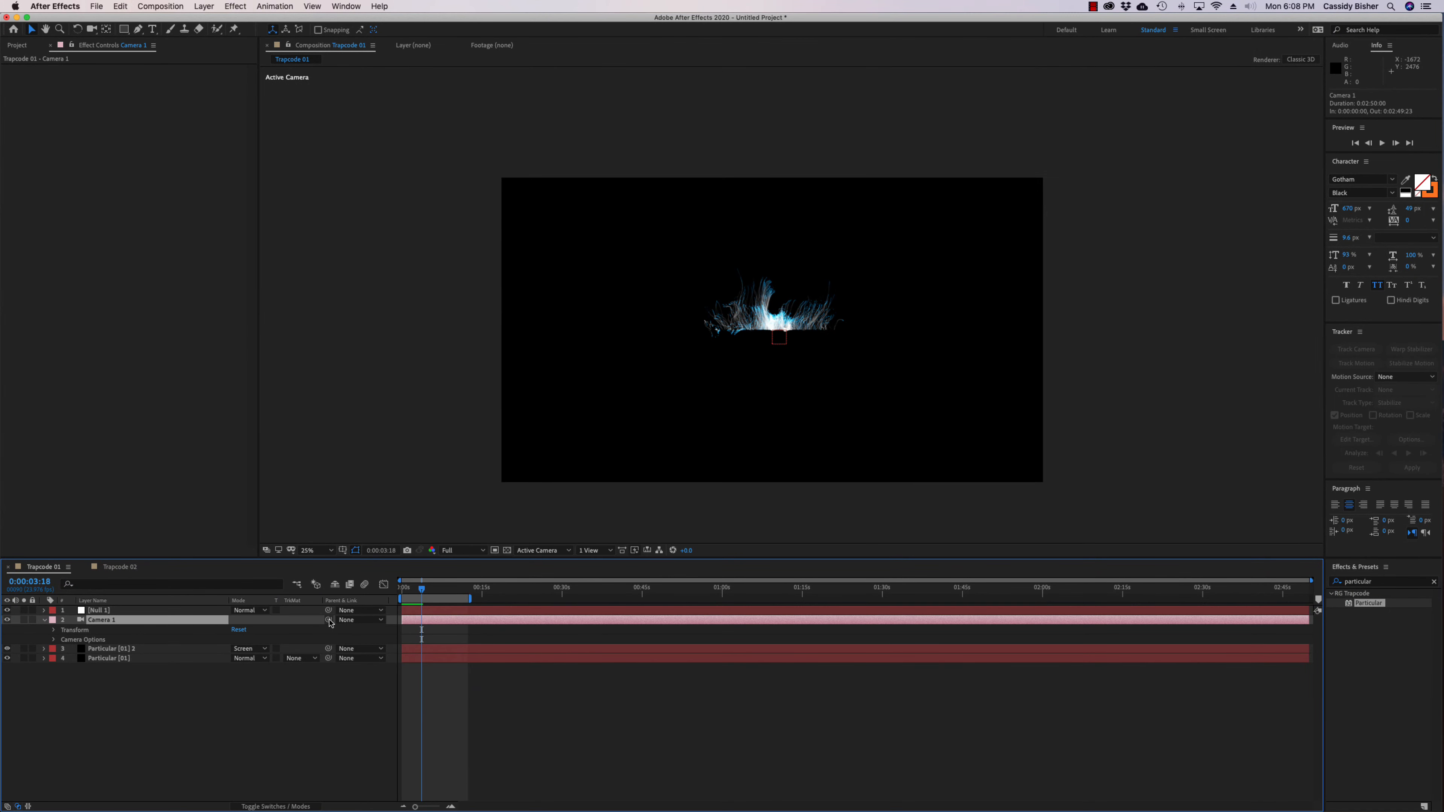
left_click_drag(329, 622, 104, 620)
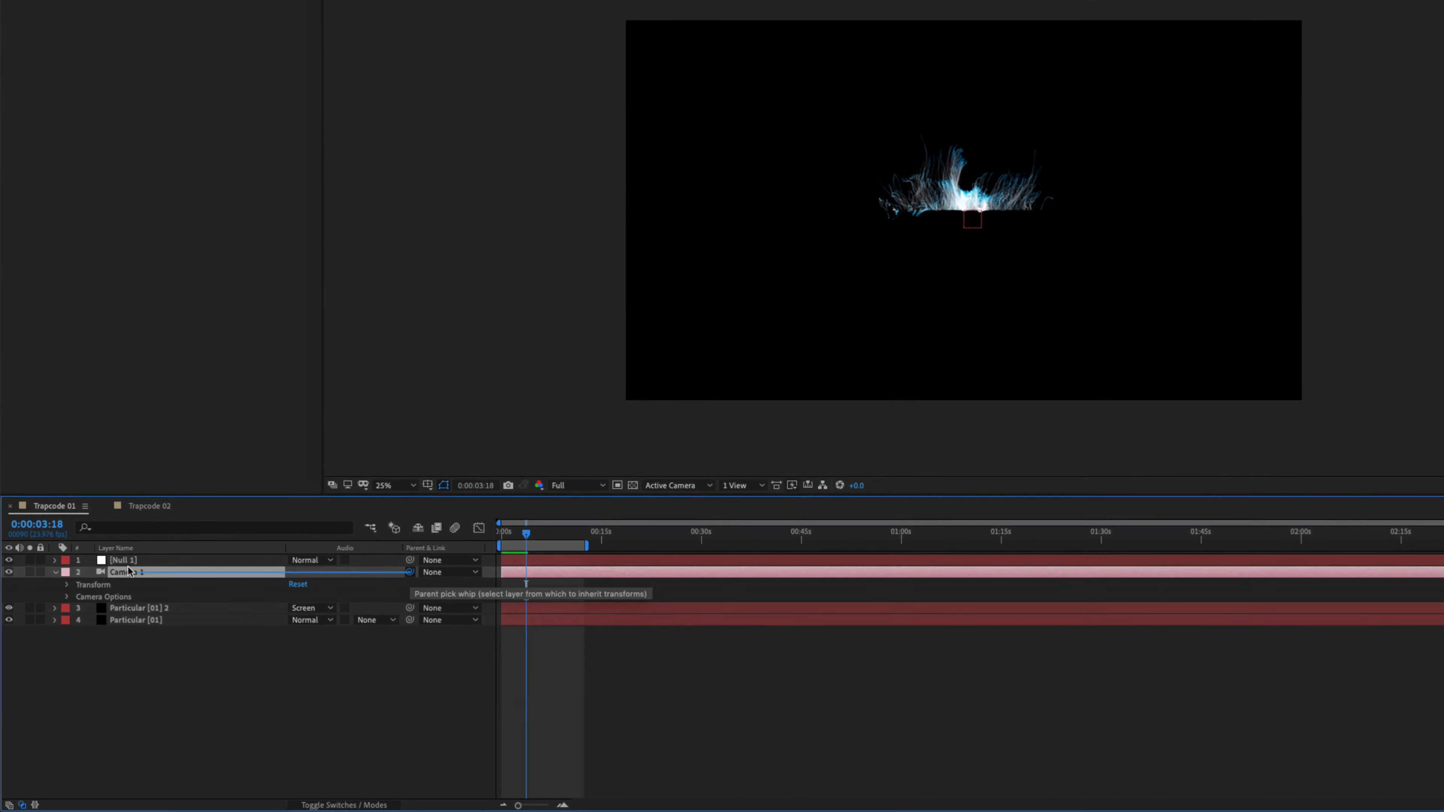
left_click_drag(128, 572, 127, 561)
- Make Null 1 a 3D layer and set its Position to 1920, 819, 3063 to move the camera closer
left_click(127, 561)
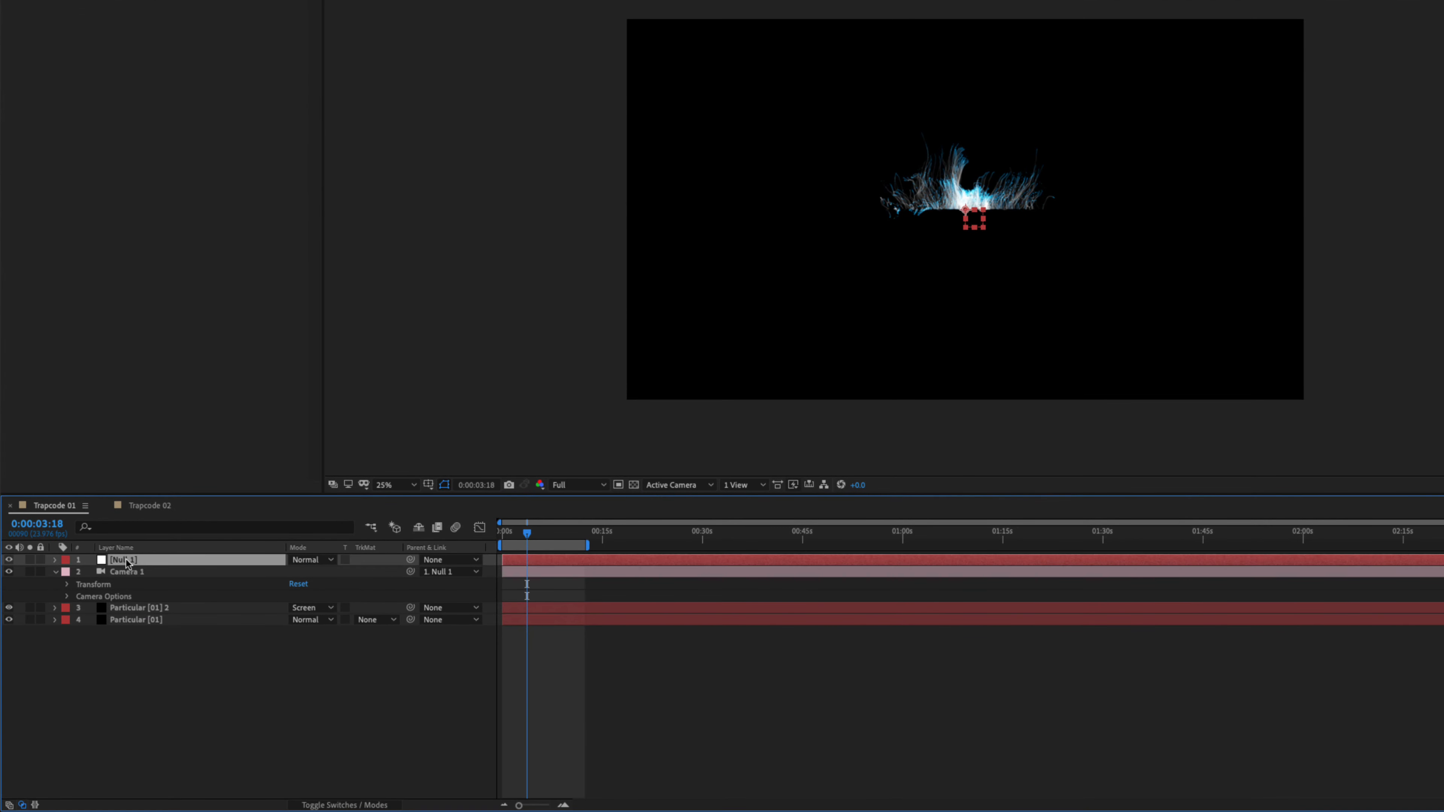
key("p")
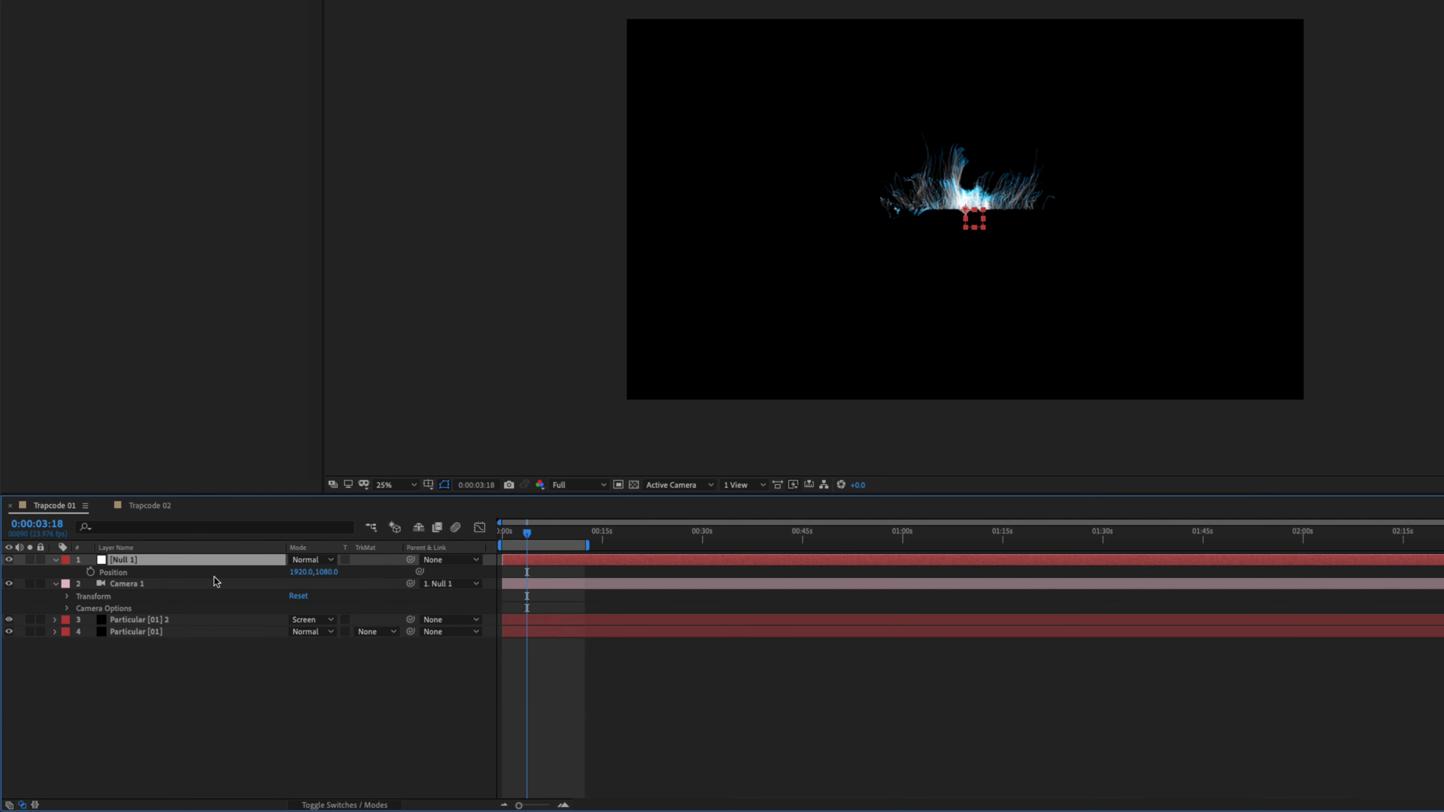
left_click(364, 804)
left_click(367, 560)
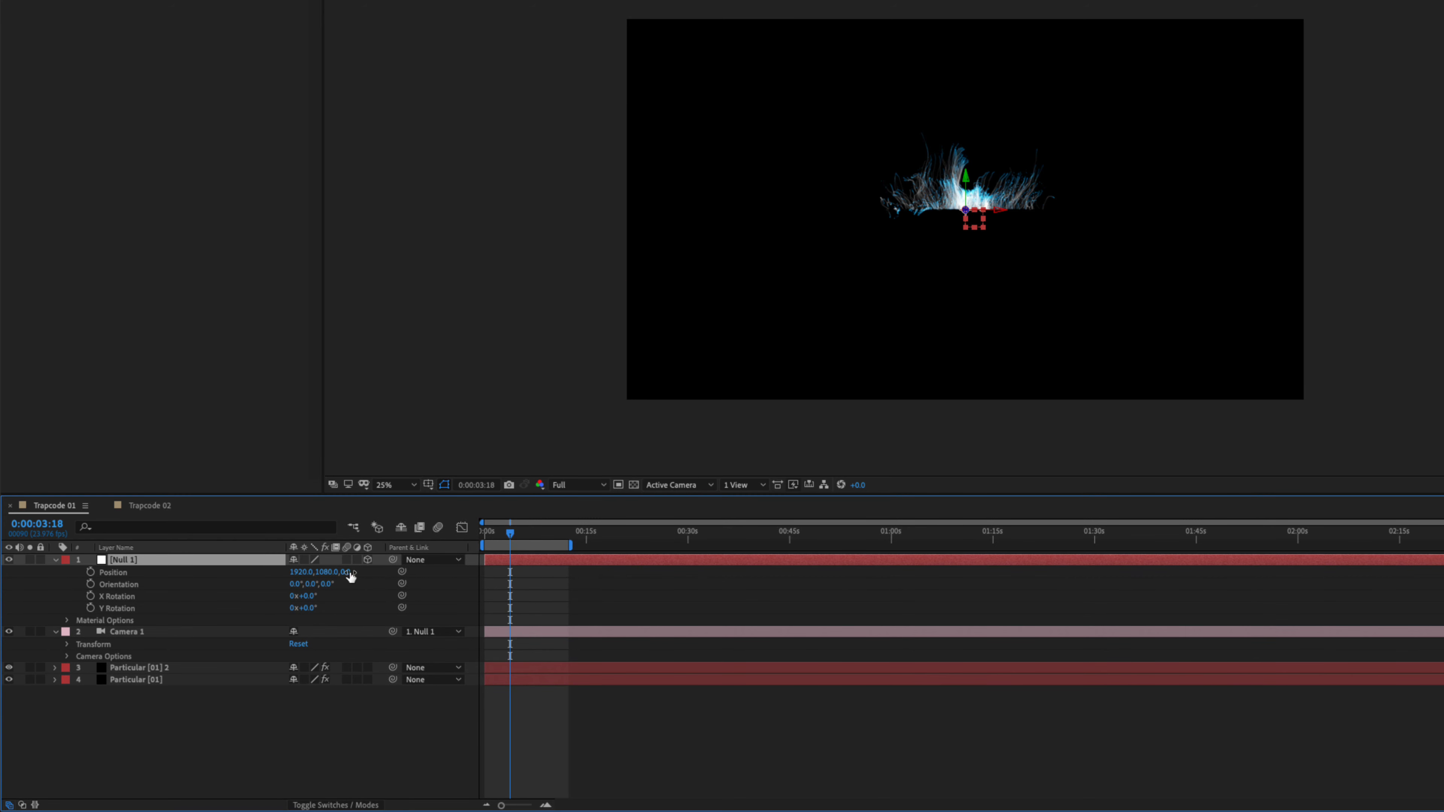
left_click_drag(351, 576, 758, 348)
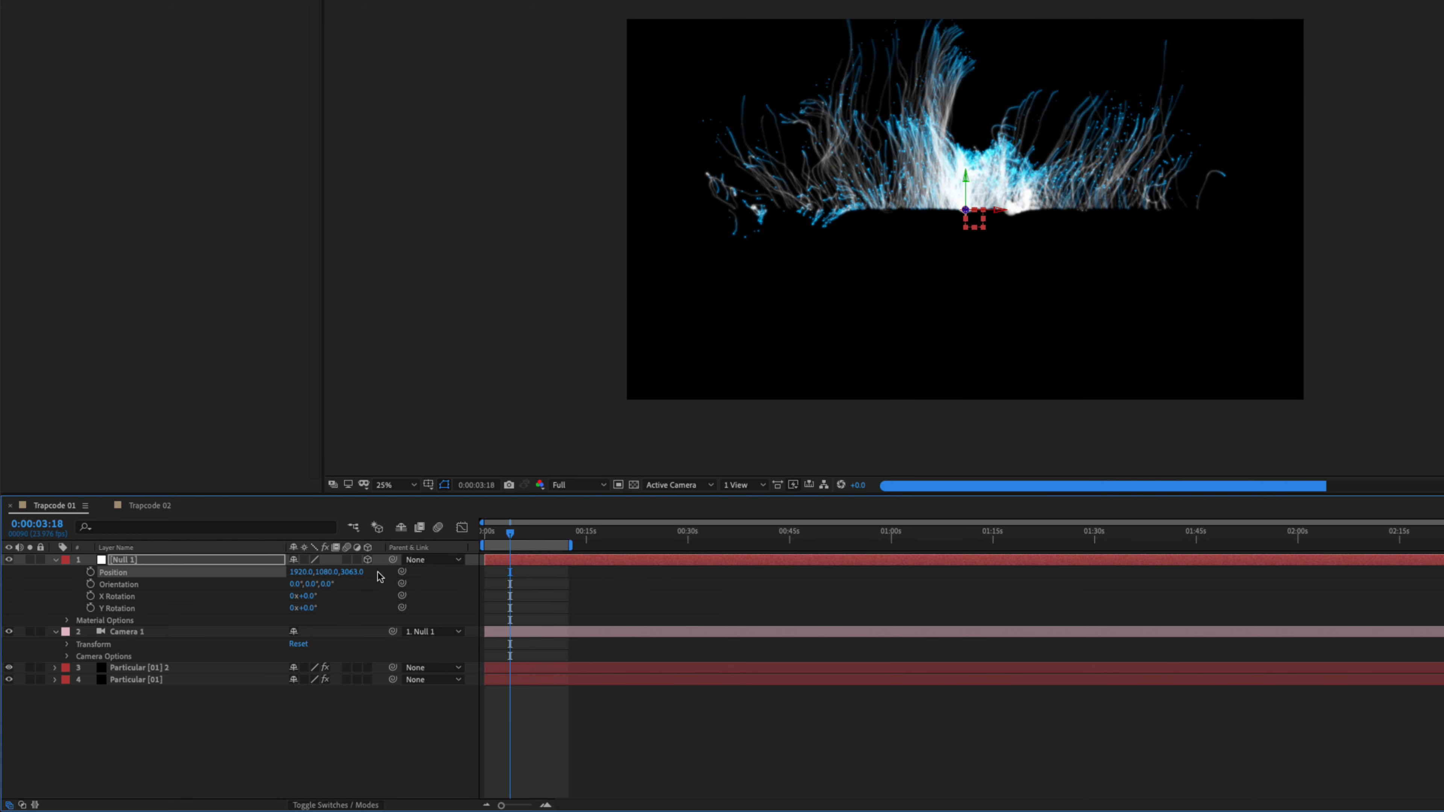
left_click_drag(325, 572, 252, 586)
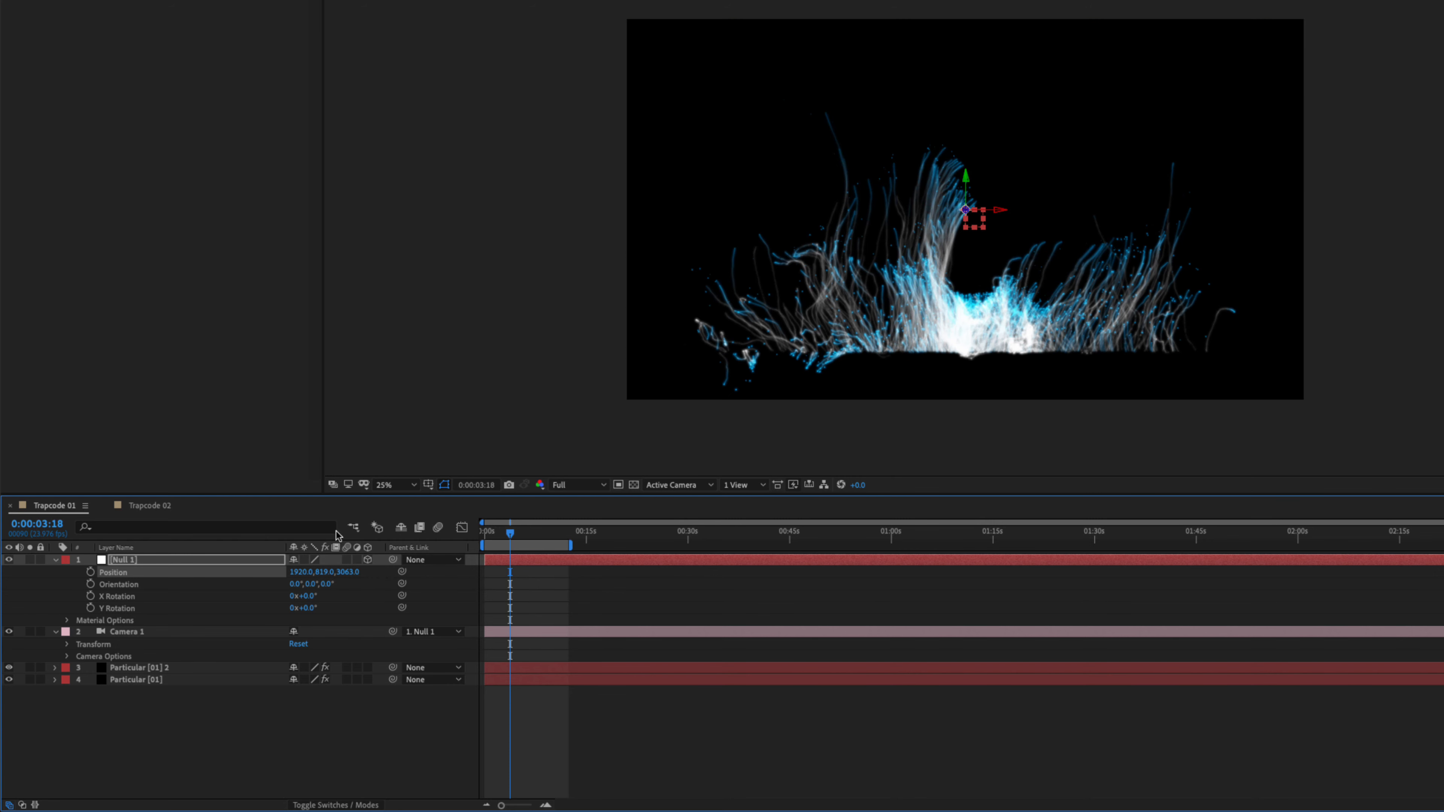
- Isolate the Particular [01] layer and rename the duplicate layer as Particular [02]
left_click(30, 680)
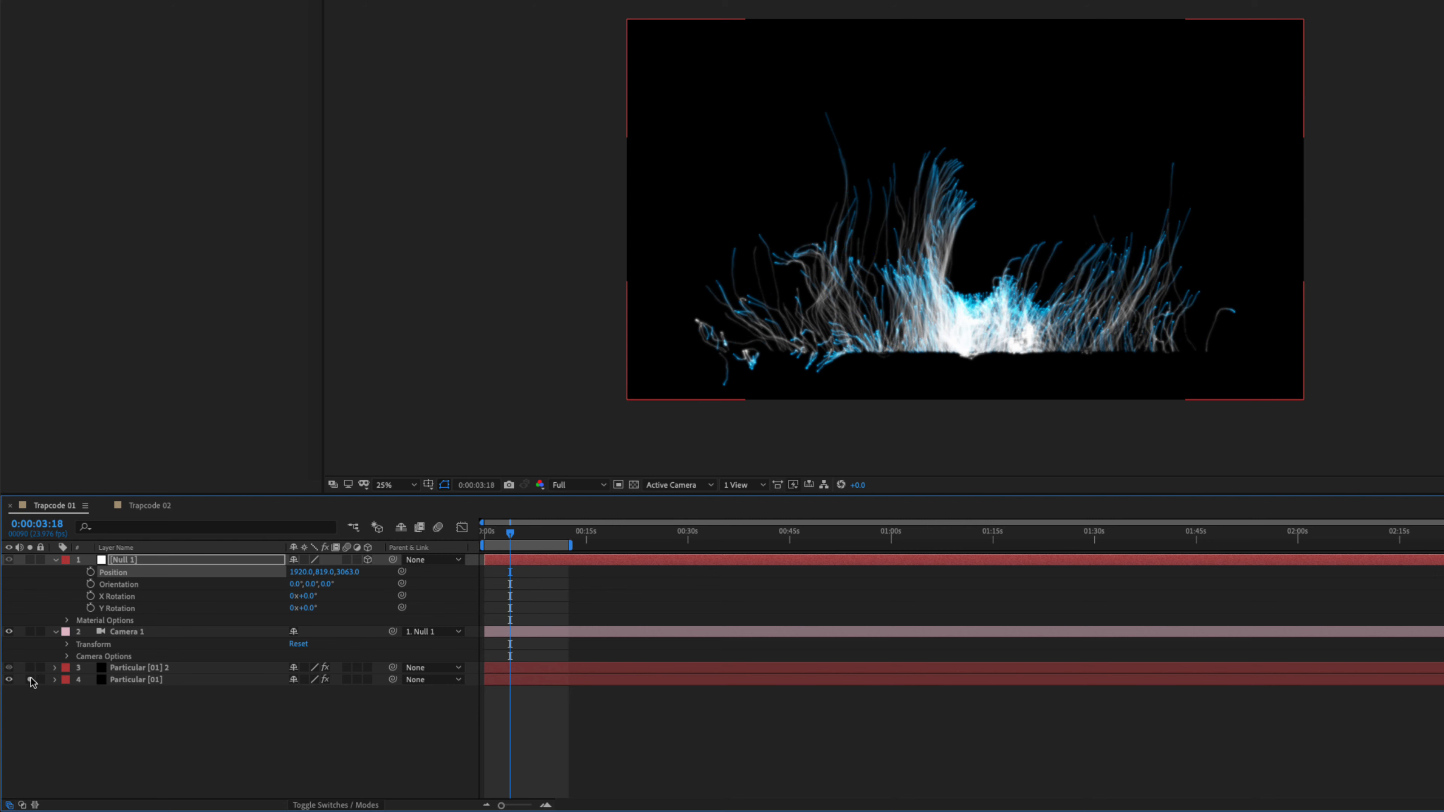
left_click(152, 670)
key("Return")
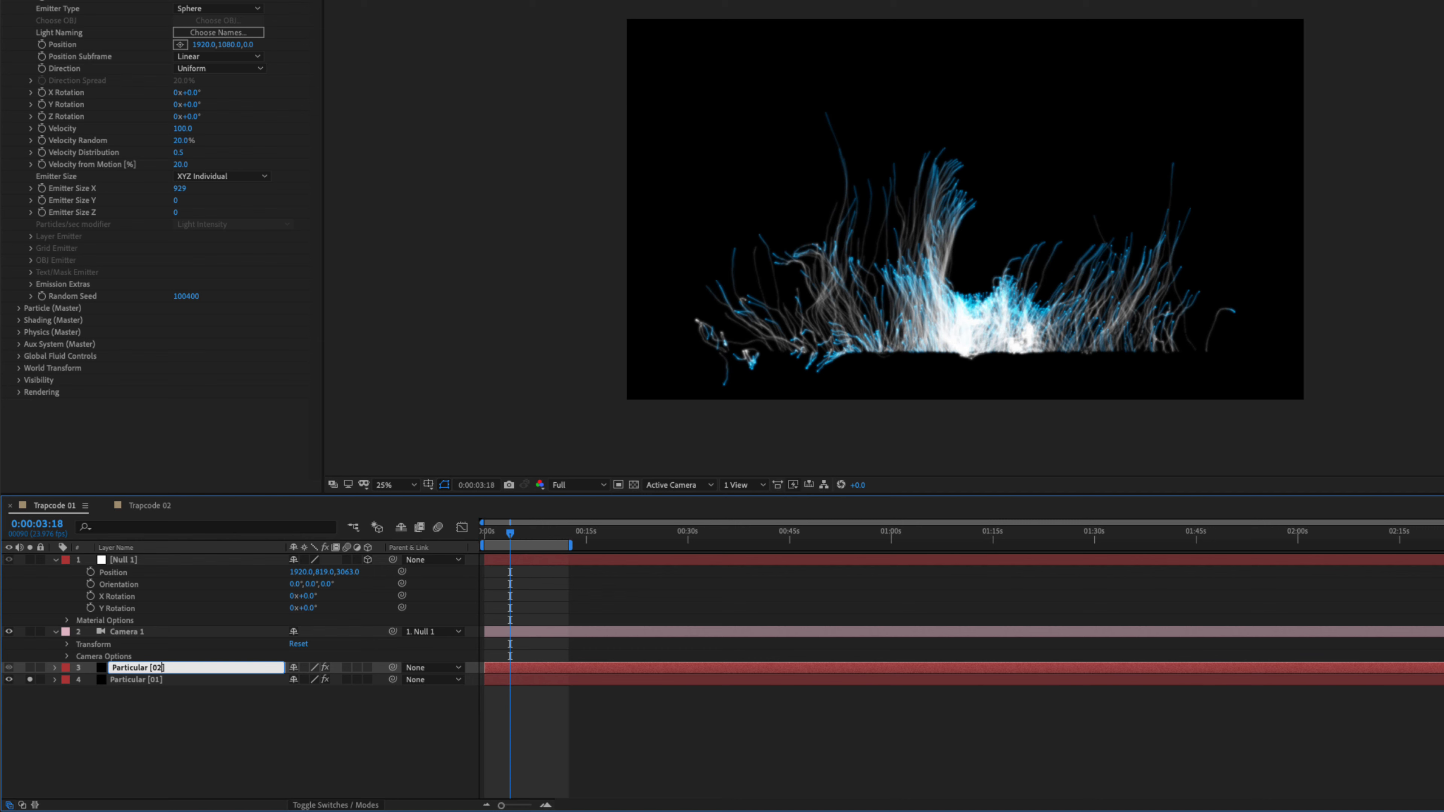
key("Return")
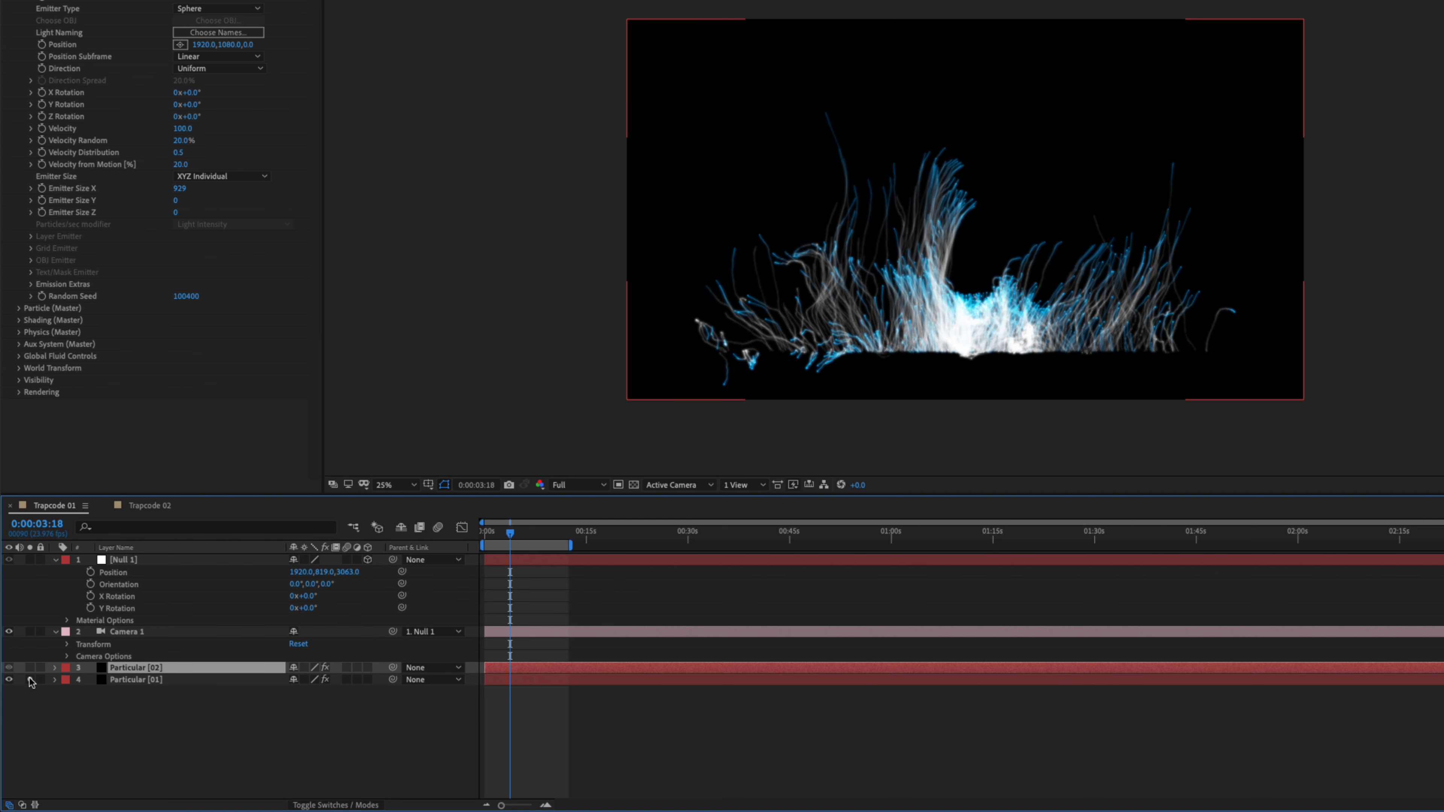
- View Particular [02] on its own, restore all layers and set Null 1's Position to 1920, 748, 3185
left_click(29, 667)
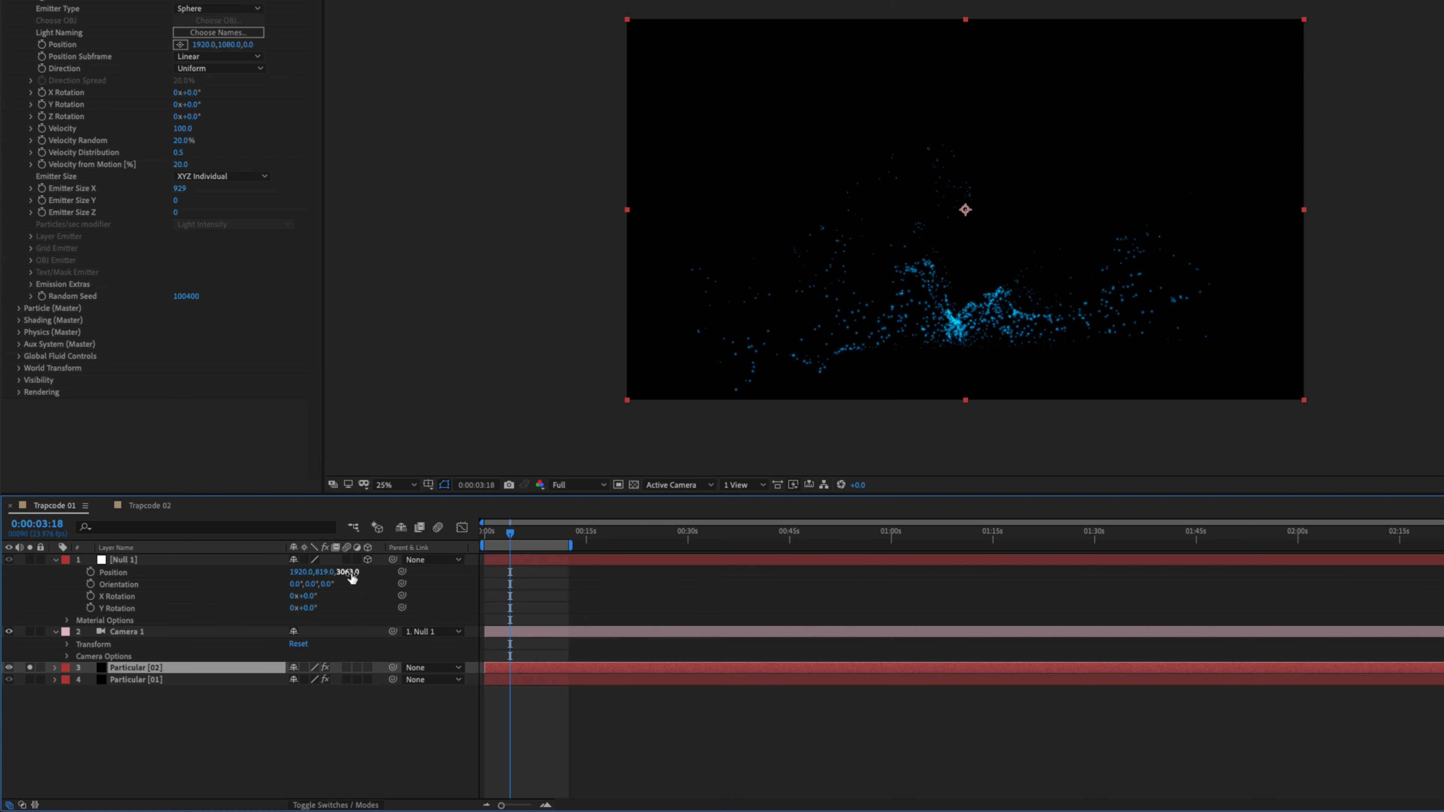
left_click_drag(349, 572, 262, 587)
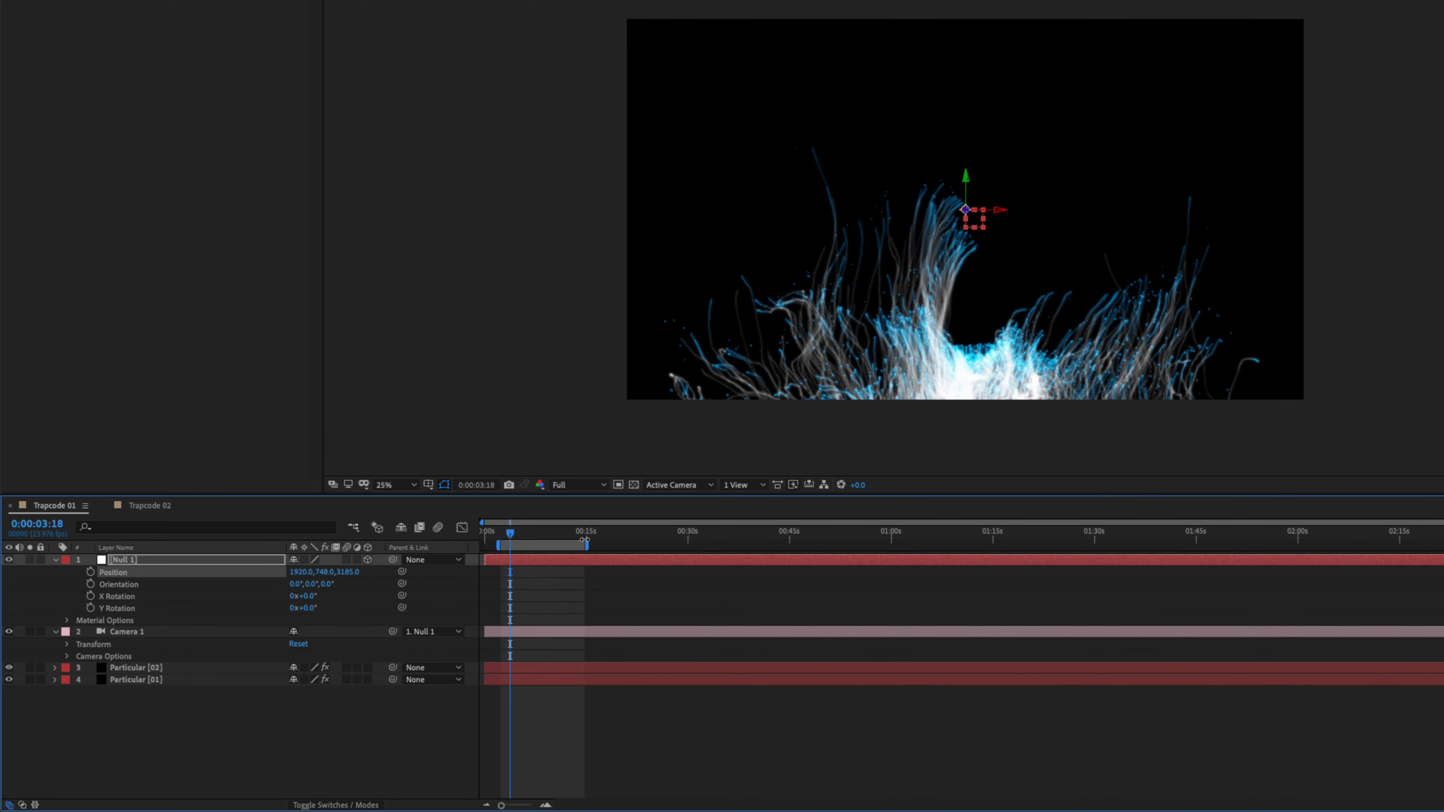
- Extend the work area to just past 45 seconds and check how the particles look at 0:00:23:05
left_click_drag(572, 544, 797, 544)
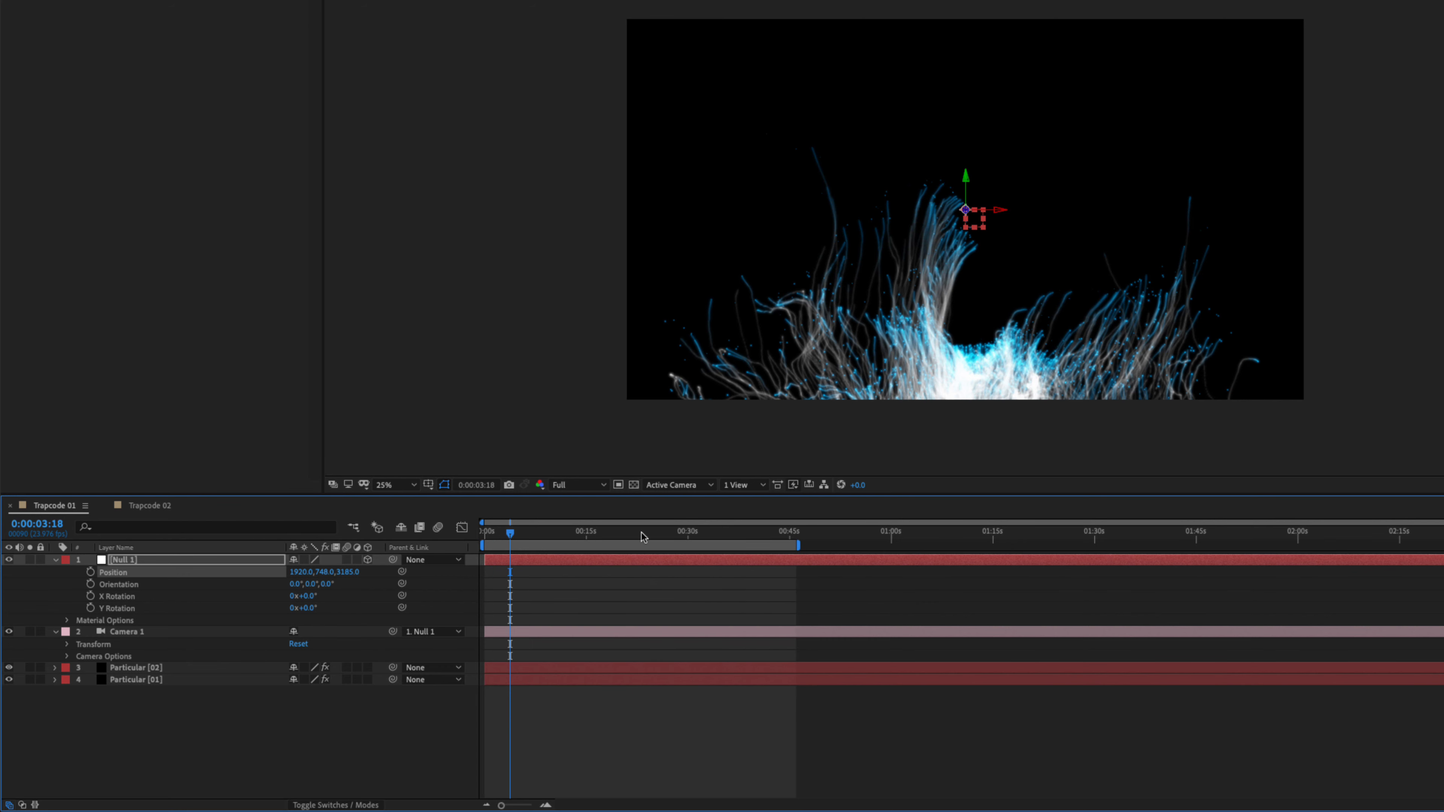
left_click(642, 535)
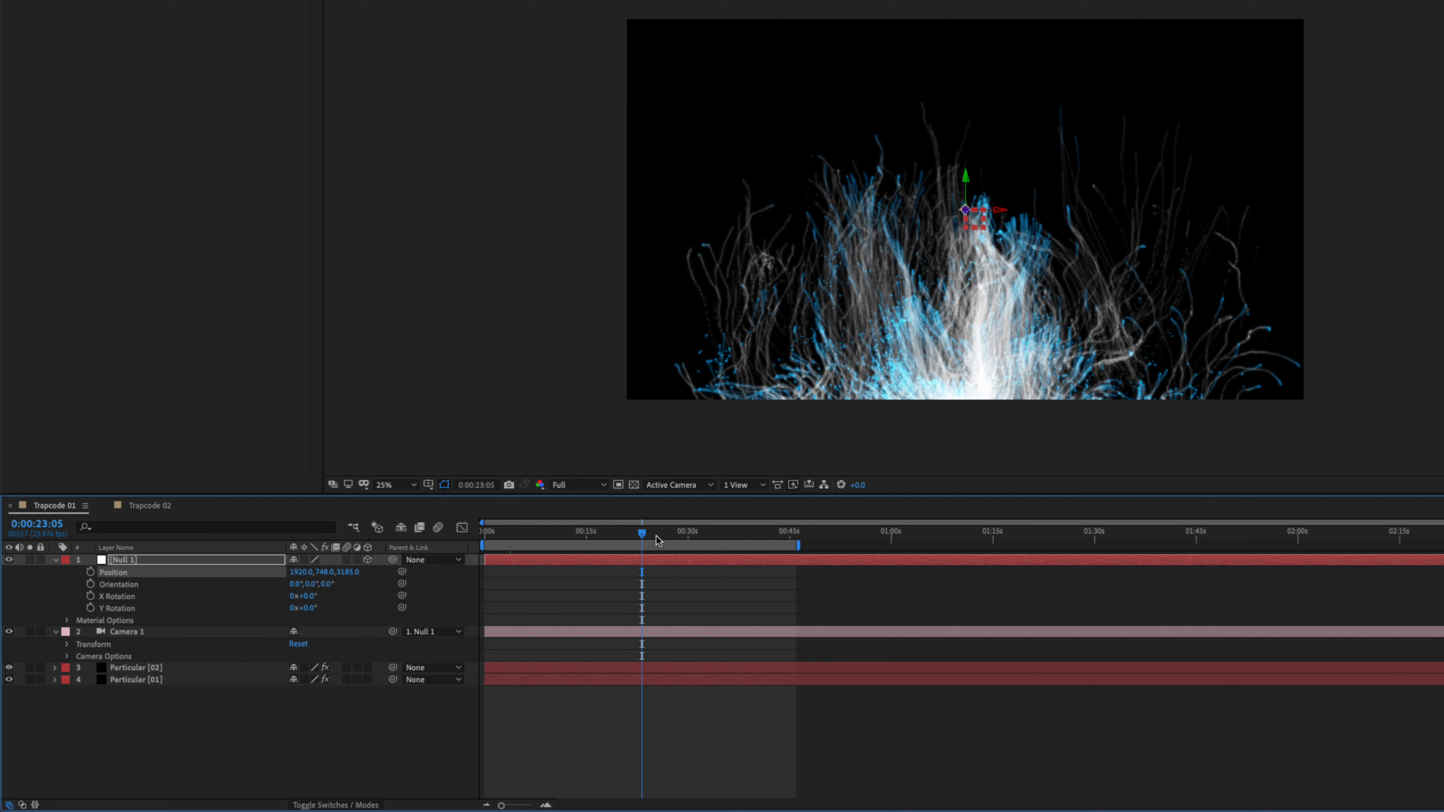
left_click_drag(499, 534, 454, 545)
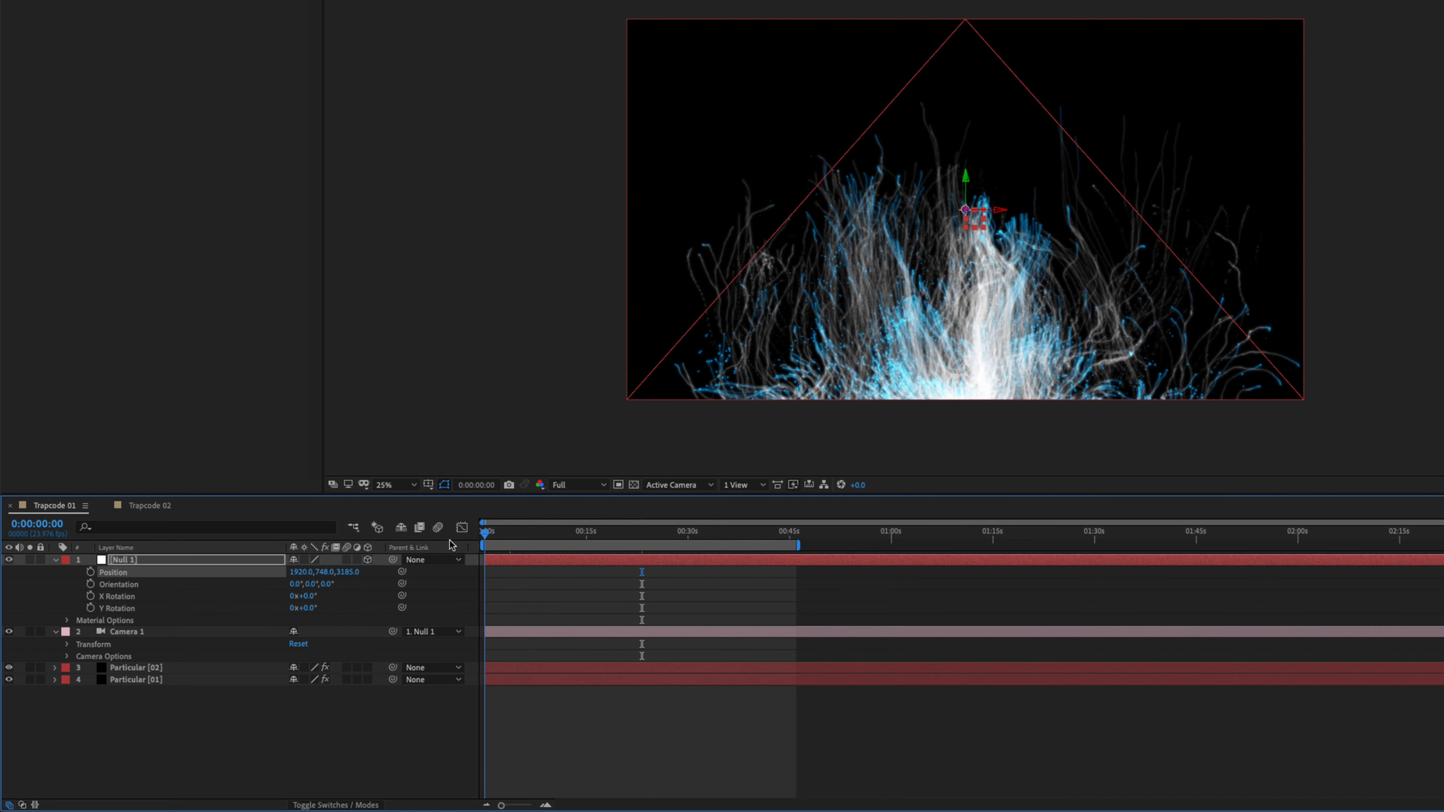
- End the work area at 0:00:15:00 and trim the composition to it
left_click_drag(578, 537, 586, 533)
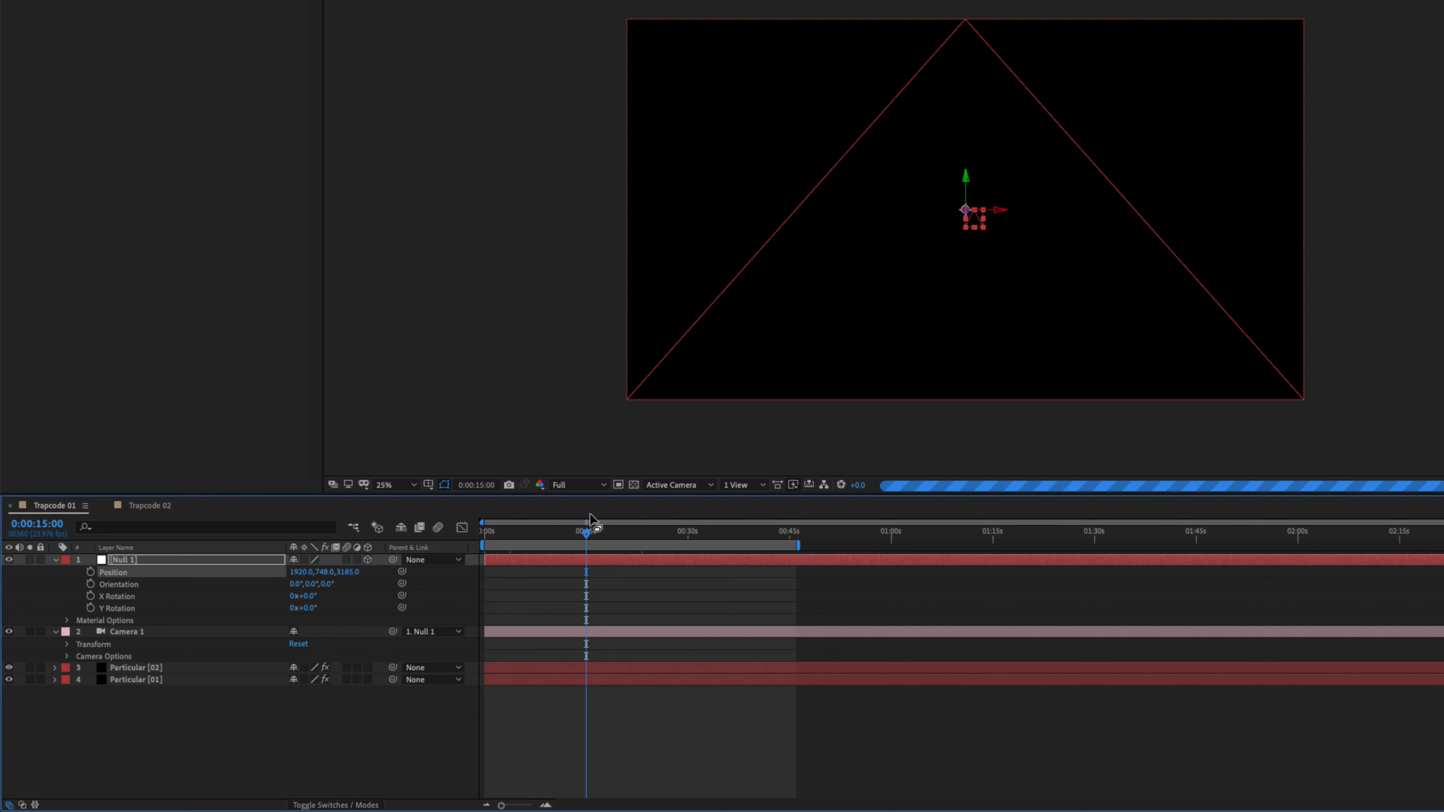
key("n")
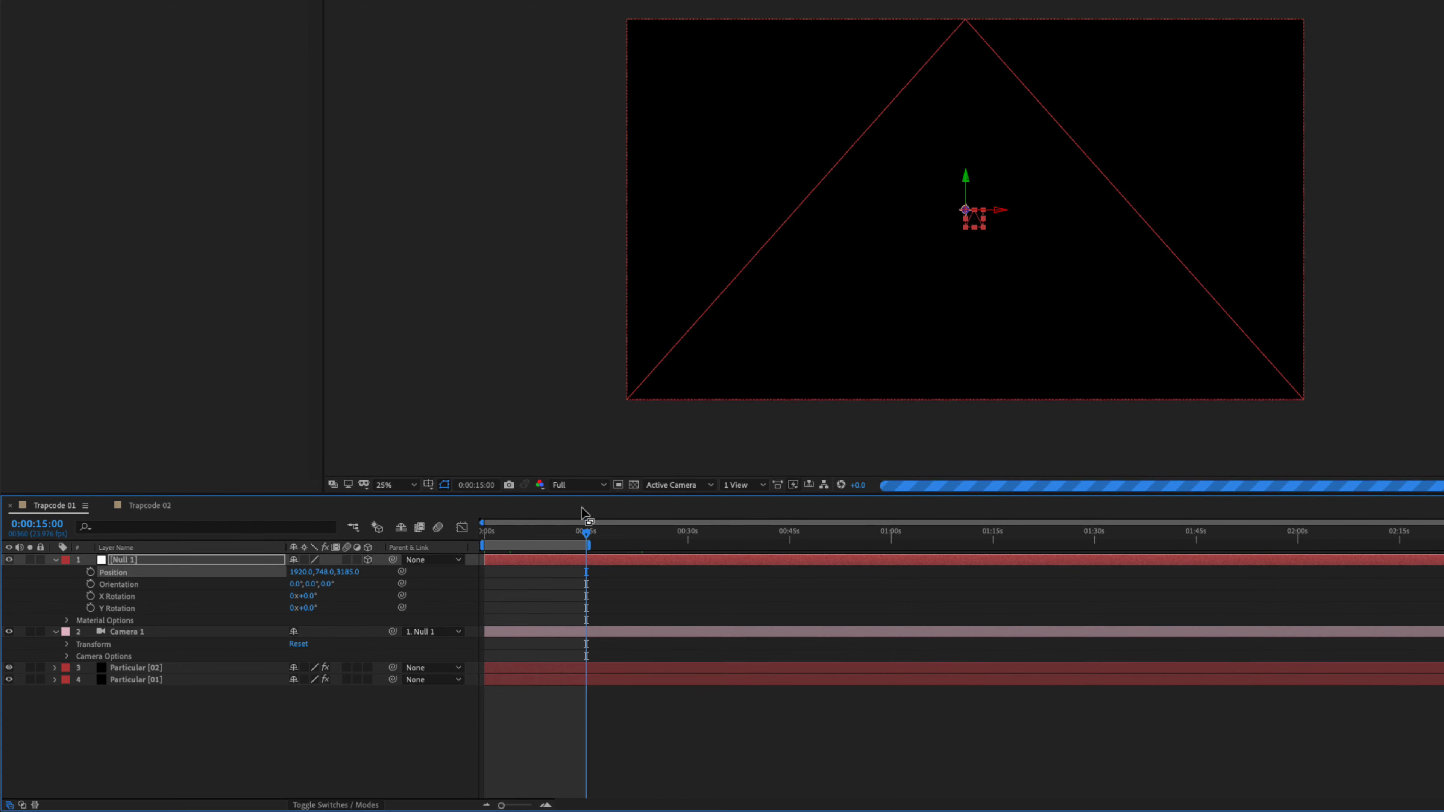
right_click(540, 547)
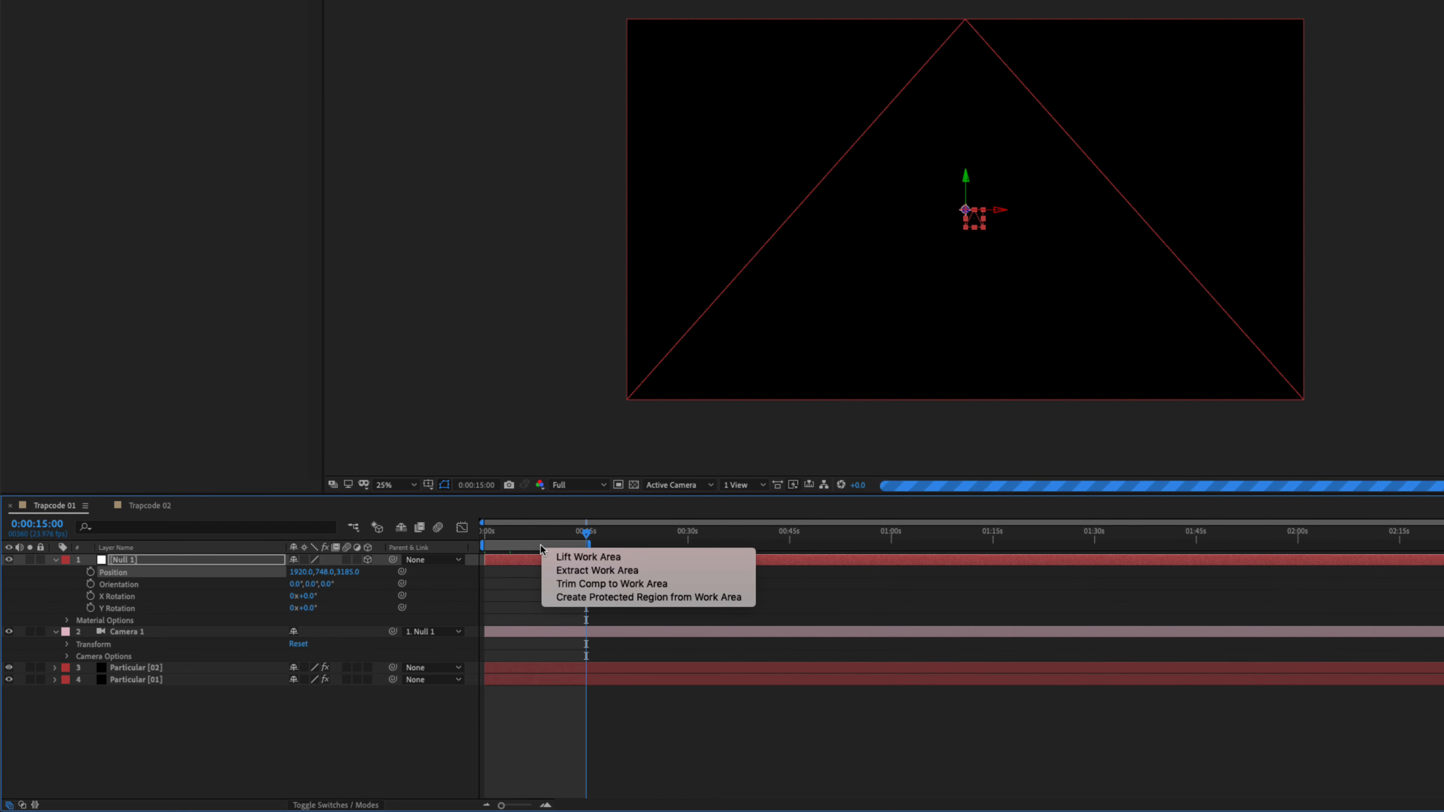
left_click(575, 592)
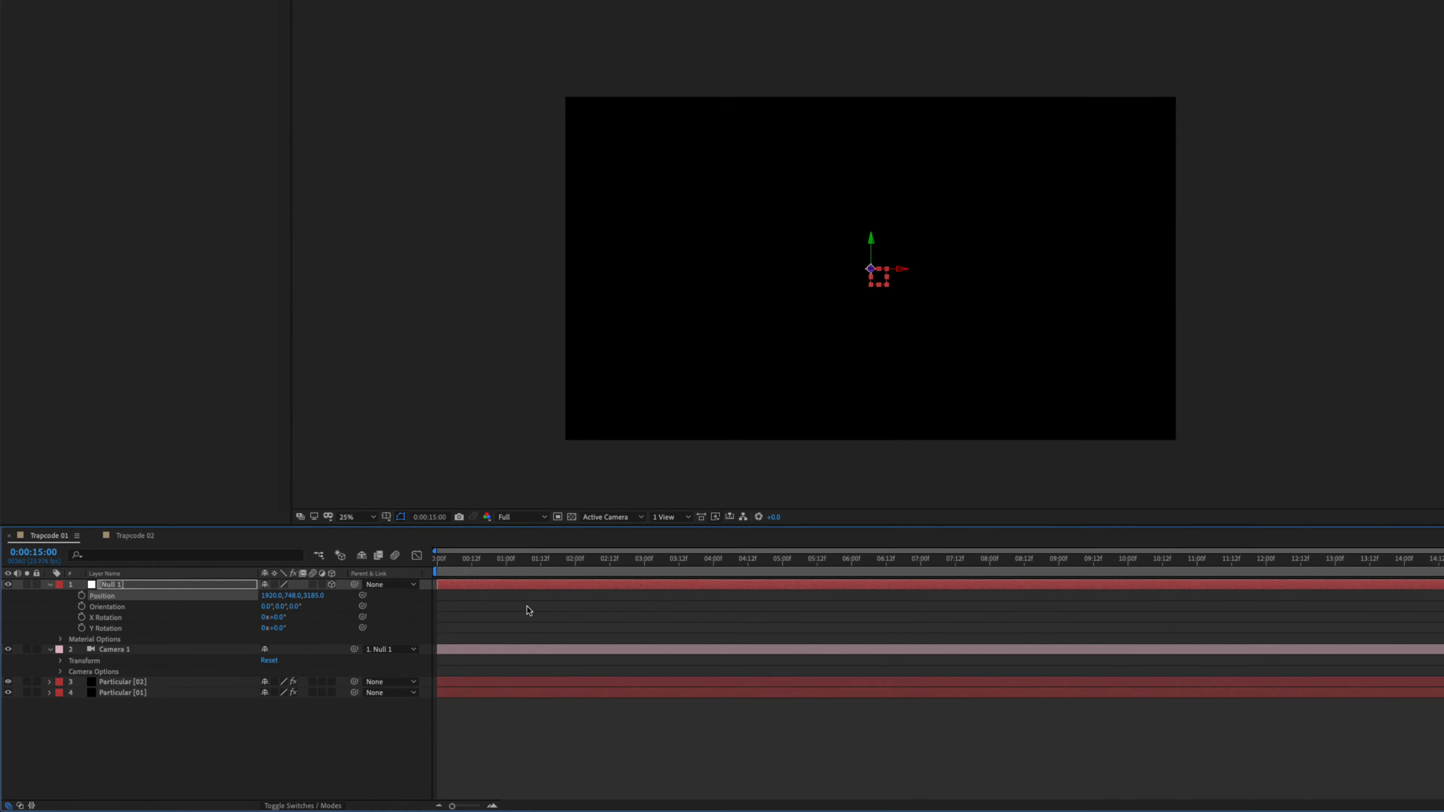